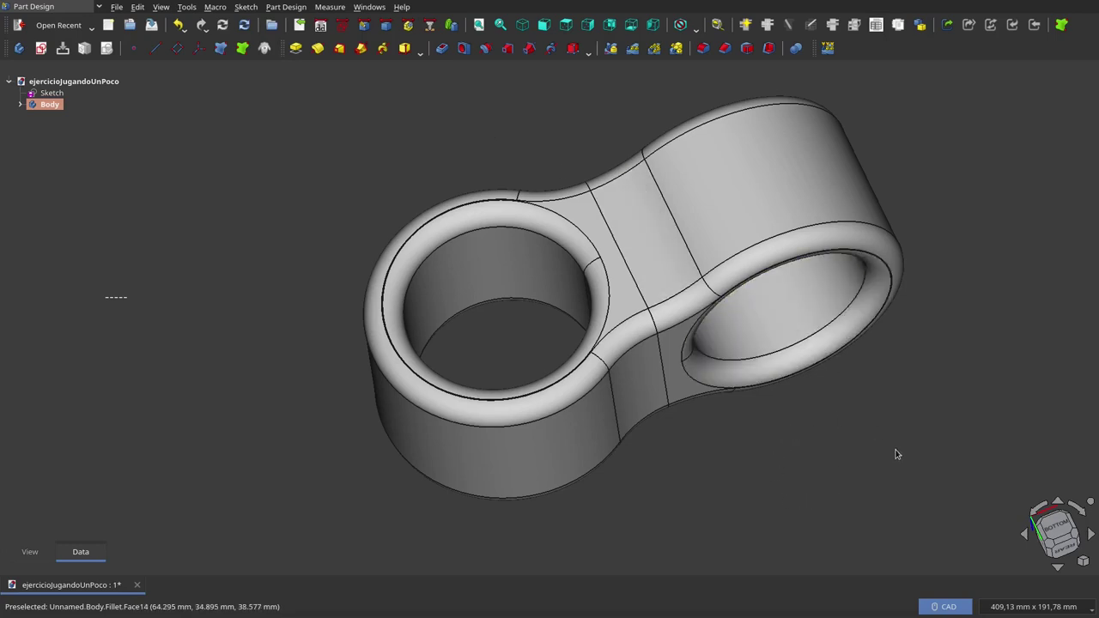
Step: Zoom and orbit around the link to inspect it from several angles, including underneath
{"action": "scroll", "coordinate": [901, 449], "scroll_direction": "up", "scroll_amount": 2}
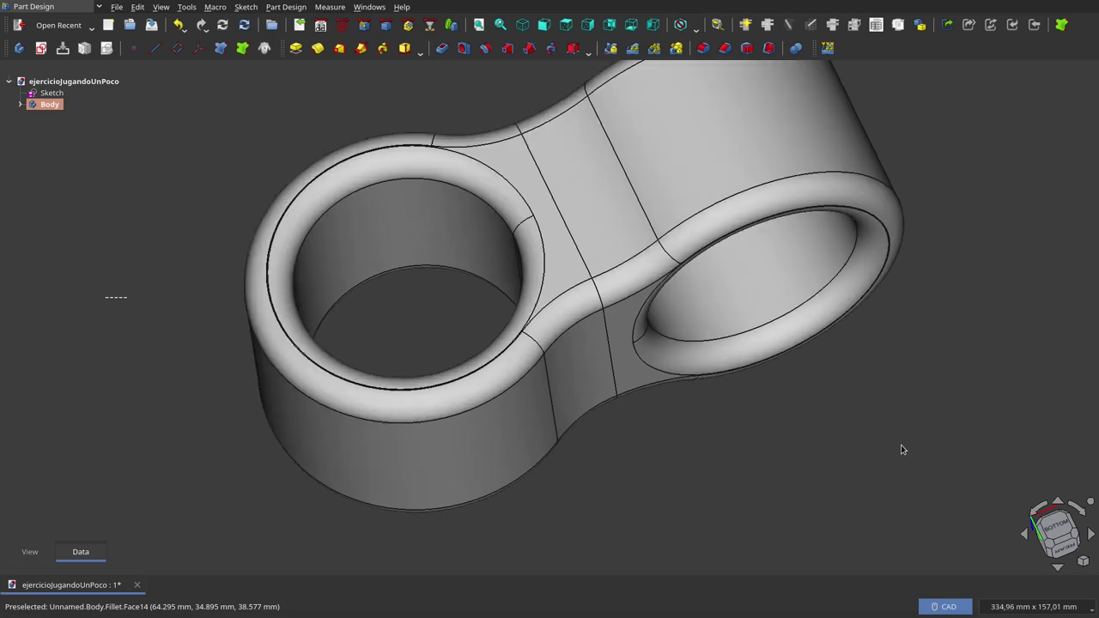
{"action": "scroll", "coordinate": [900, 452], "scroll_direction": "down", "scroll_amount": 2}
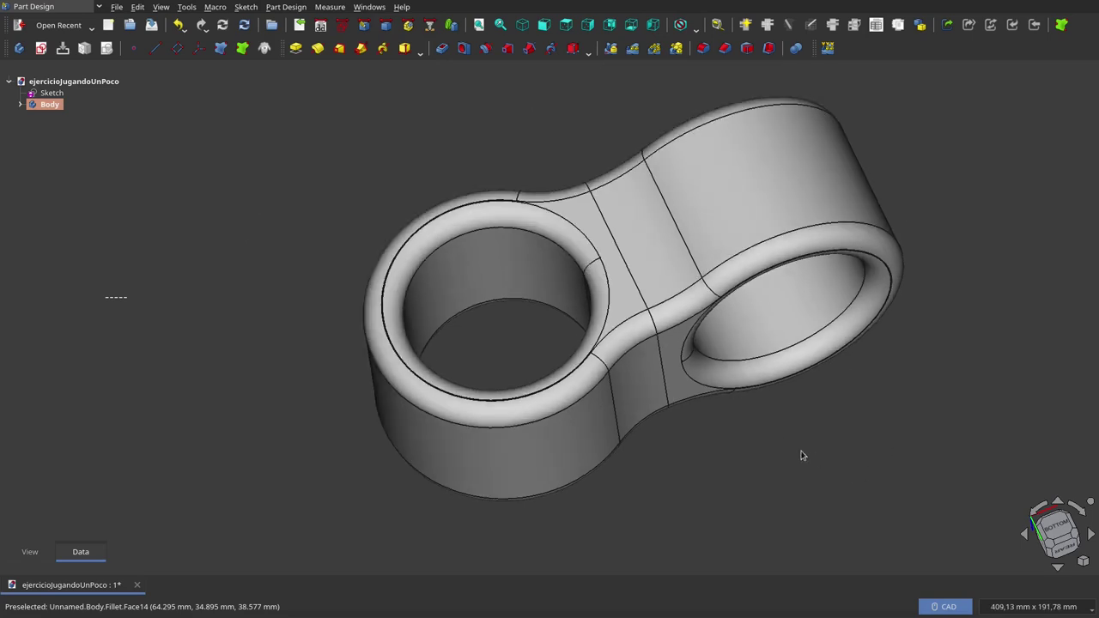
{"action": "mouse_move", "coordinate": [688, 447]}
{"action": "middle_mouse_down"}
{"action": "mouse_move", "coordinate": [663, 460]}
{"action": "mouse_move", "coordinate": [689, 449]}
{"action": "middle_mouse_up"}
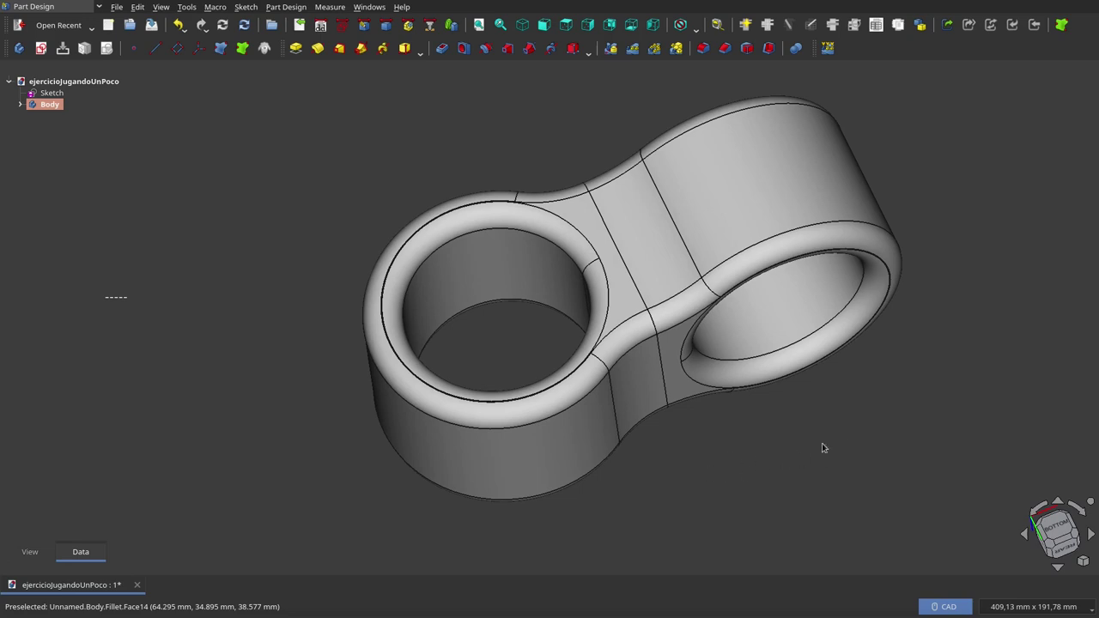
{"action": "scroll", "coordinate": [854, 441], "scroll_direction": "up", "scroll_amount": 3}
{"action": "scroll", "coordinate": [854, 440], "scroll_direction": "down", "scroll_amount": 3}
{"action": "mouse_move", "coordinate": [716, 435]}
{"action": "middle_mouse_down"}
{"action": "mouse_move", "coordinate": [703, 477]}
{"action": "mouse_move", "coordinate": [660, 335]}
{"action": "mouse_move", "coordinate": [750, 346]}
{"action": "mouse_move", "coordinate": [824, 375]}
{"action": "mouse_move", "coordinate": [825, 429]}
{"action": "mouse_move", "coordinate": [751, 459]}
{"action": "mouse_move", "coordinate": [684, 460]}
{"action": "middle_mouse_up"}
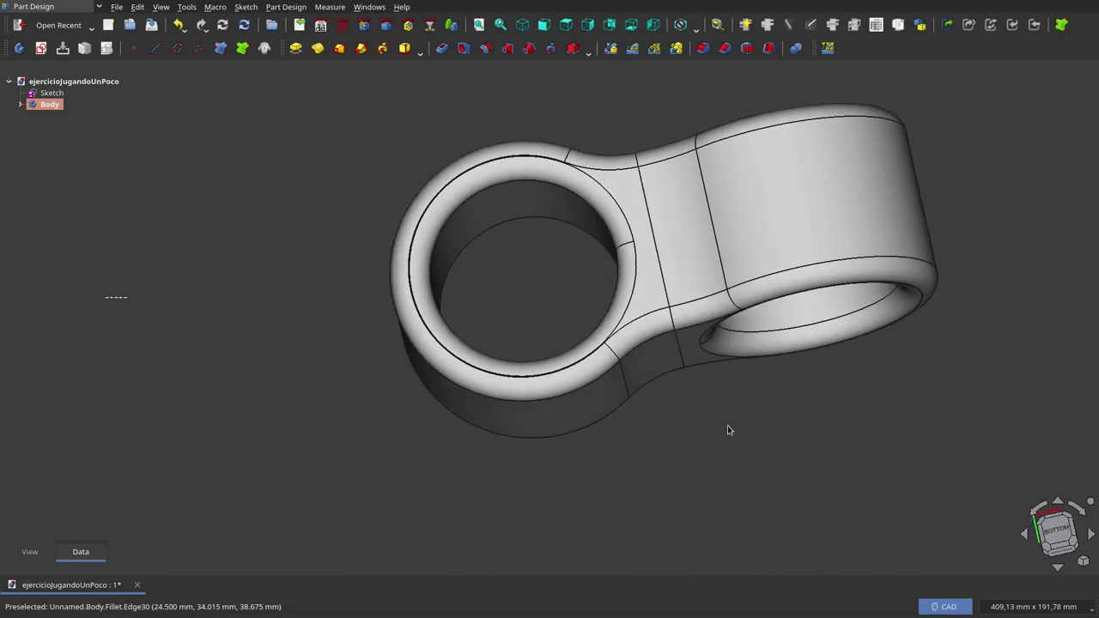
{"action": "scroll", "coordinate": [699, 463], "scroll_direction": "down", "scroll_amount": 1}
{"action": "scroll", "coordinate": [699, 463], "scroll_direction": "down", "scroll_amount": 1}
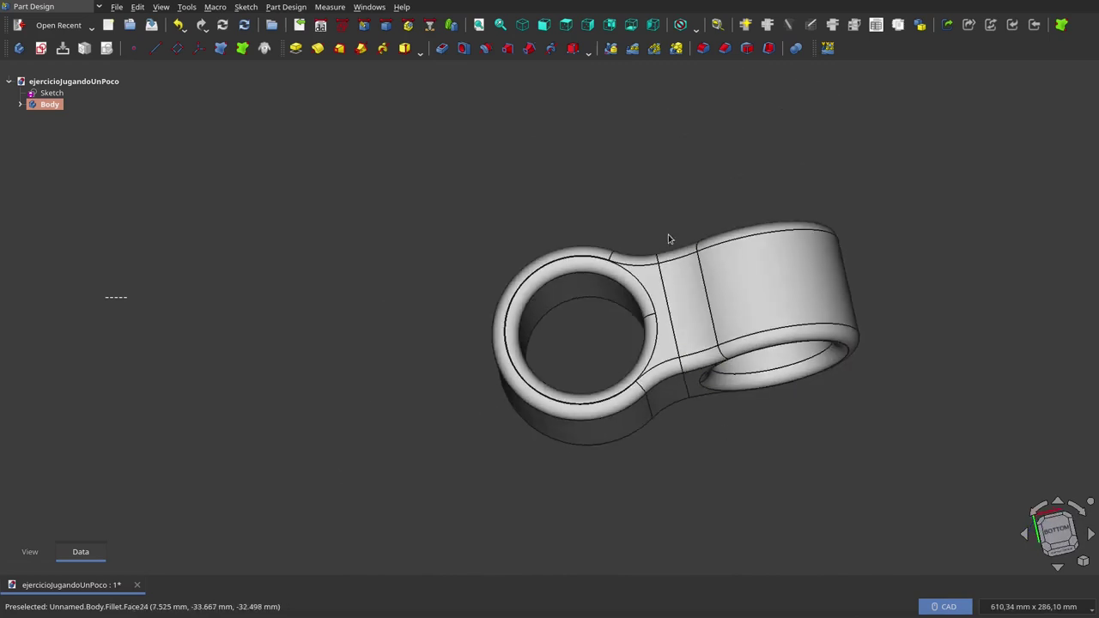
{"action": "scroll", "coordinate": [680, 312], "scroll_direction": "up", "scroll_amount": 3}
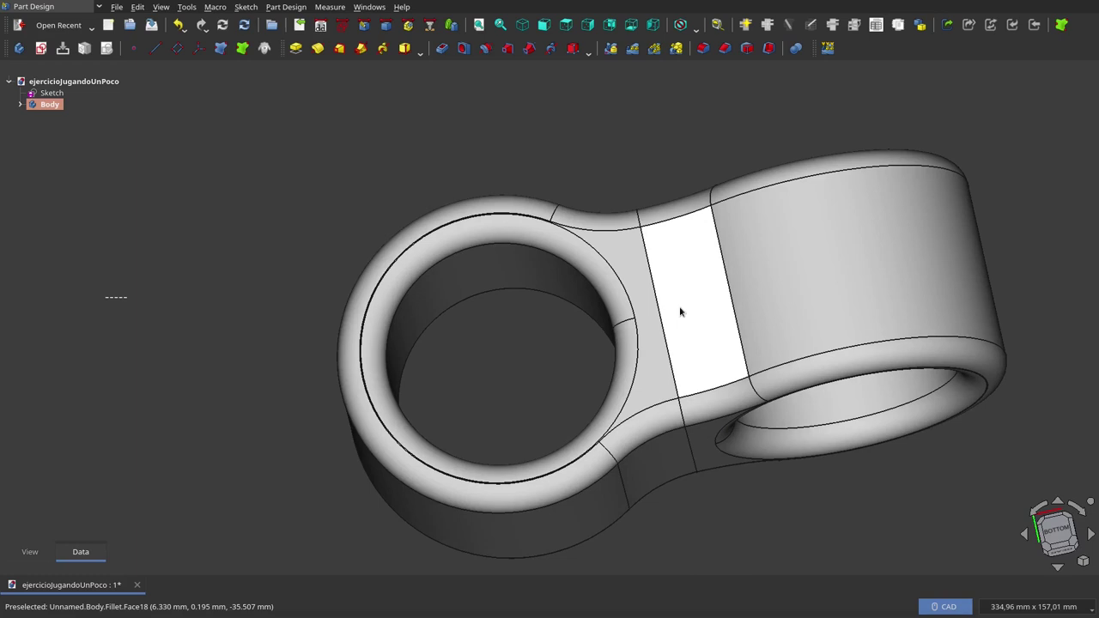
{"action": "scroll", "coordinate": [680, 312], "scroll_direction": "down", "scroll_amount": 1}
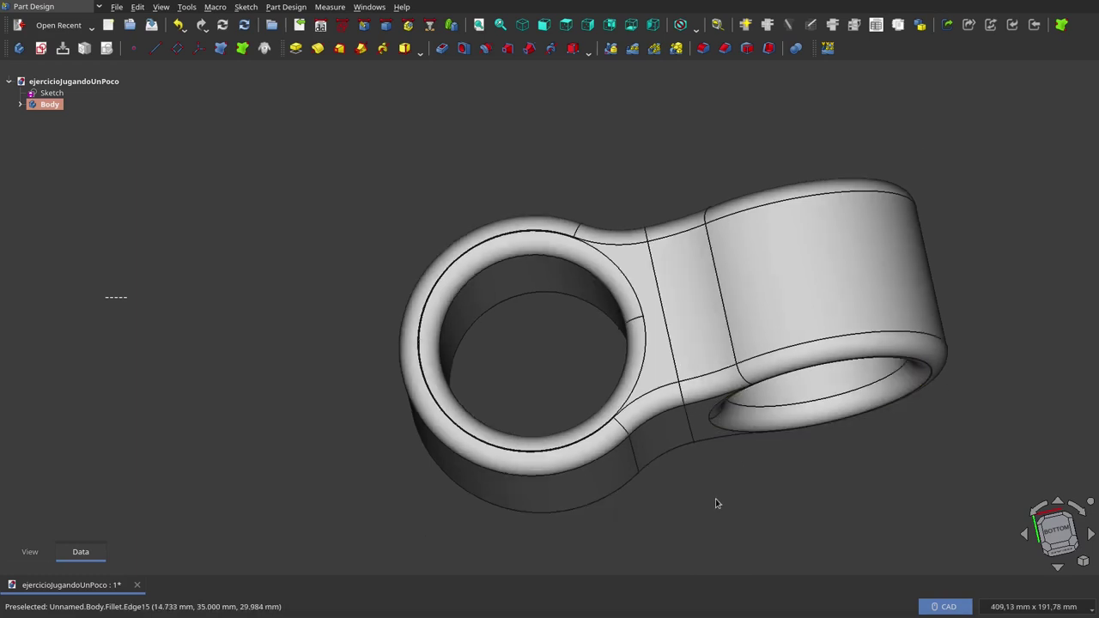
{"action": "scroll", "coordinate": [717, 503], "scroll_direction": "up", "scroll_amount": 1}
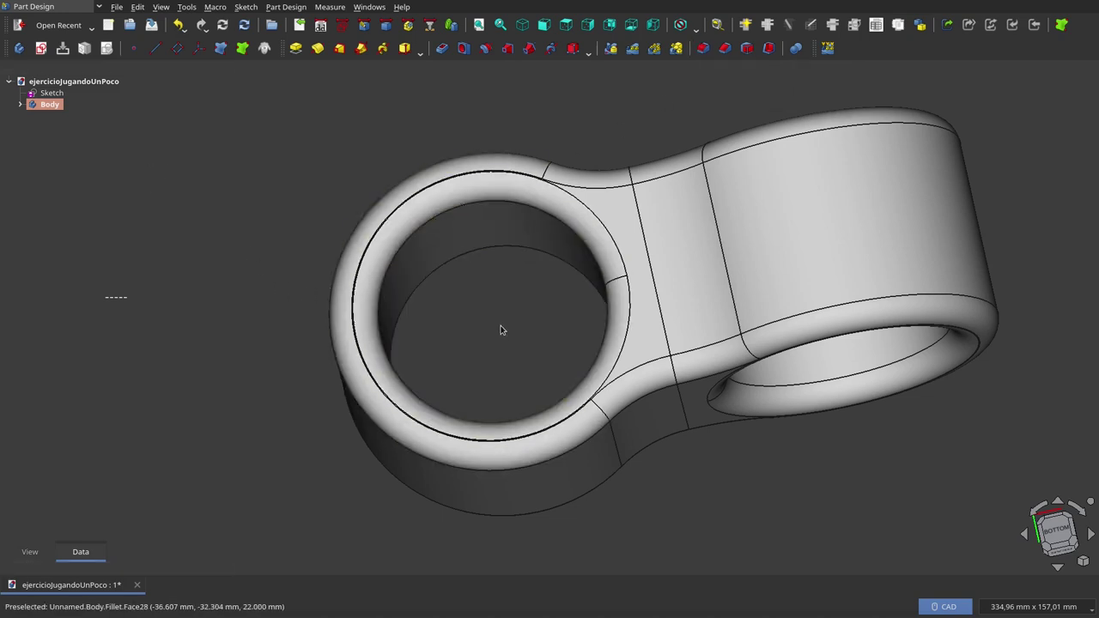
{"action": "scroll", "coordinate": [739, 481], "scroll_direction": "up", "scroll_amount": 1}
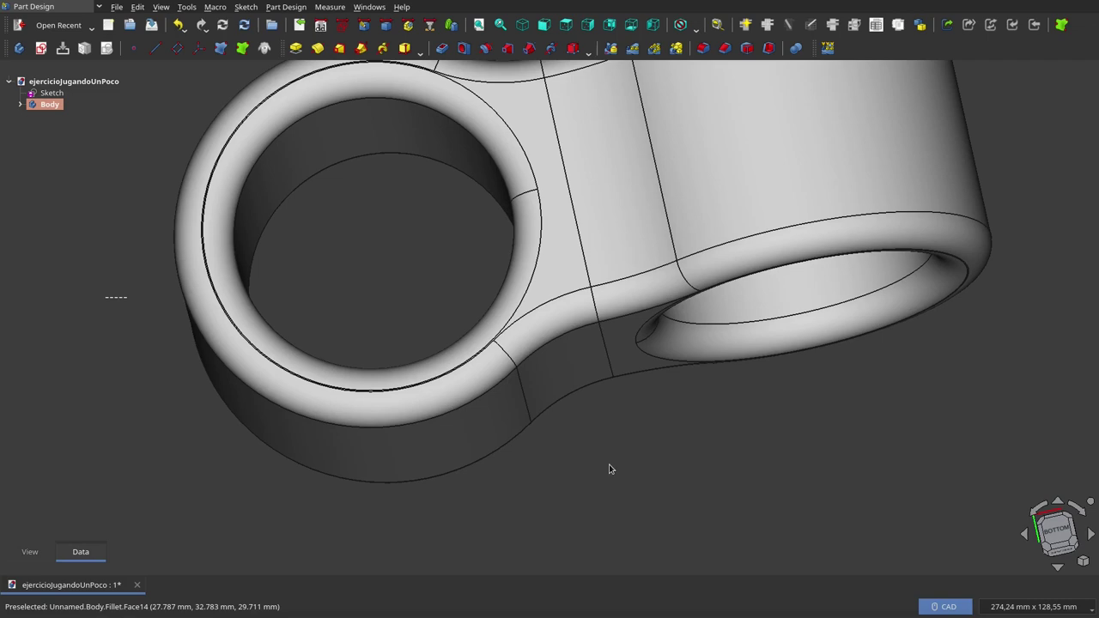
{"action": "scroll", "coordinate": [610, 469], "scroll_direction": "down", "scroll_amount": 1}
{"action": "mouse_move", "coordinate": [499, 416]}
{"action": "middle_mouse_down"}
{"action": "mouse_move", "coordinate": [454, 387]}
{"action": "mouse_move", "coordinate": [516, 433]}
{"action": "middle_mouse_up"}
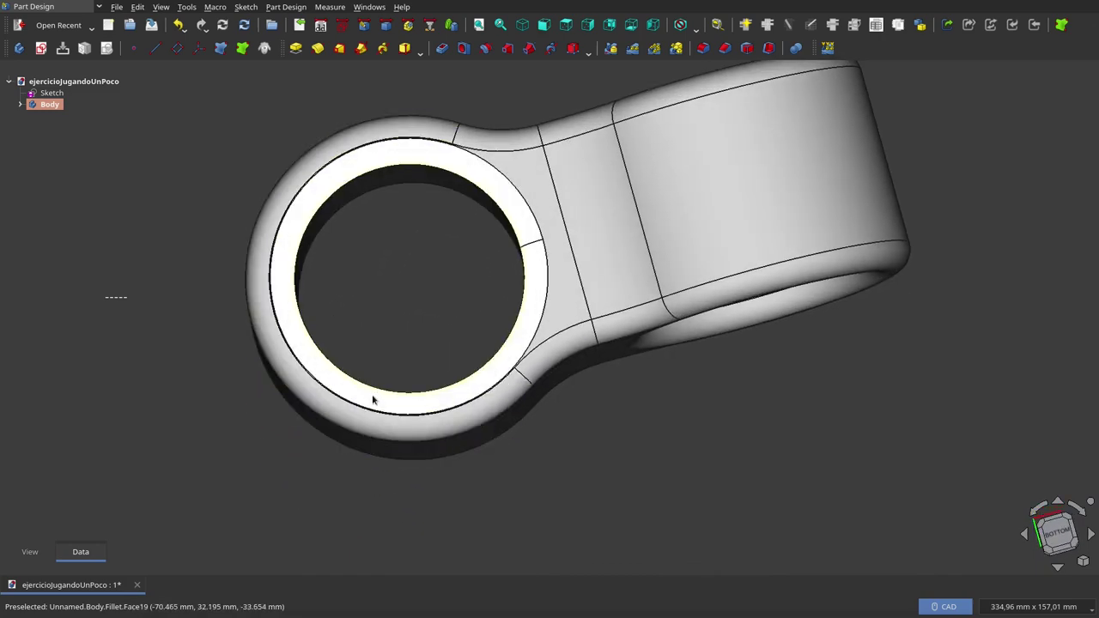
{"action": "scroll", "coordinate": [386, 412], "scroll_direction": "up", "scroll_amount": 5}
{"action": "scroll", "coordinate": [392, 400], "scroll_direction": "up", "scroll_amount": 5}
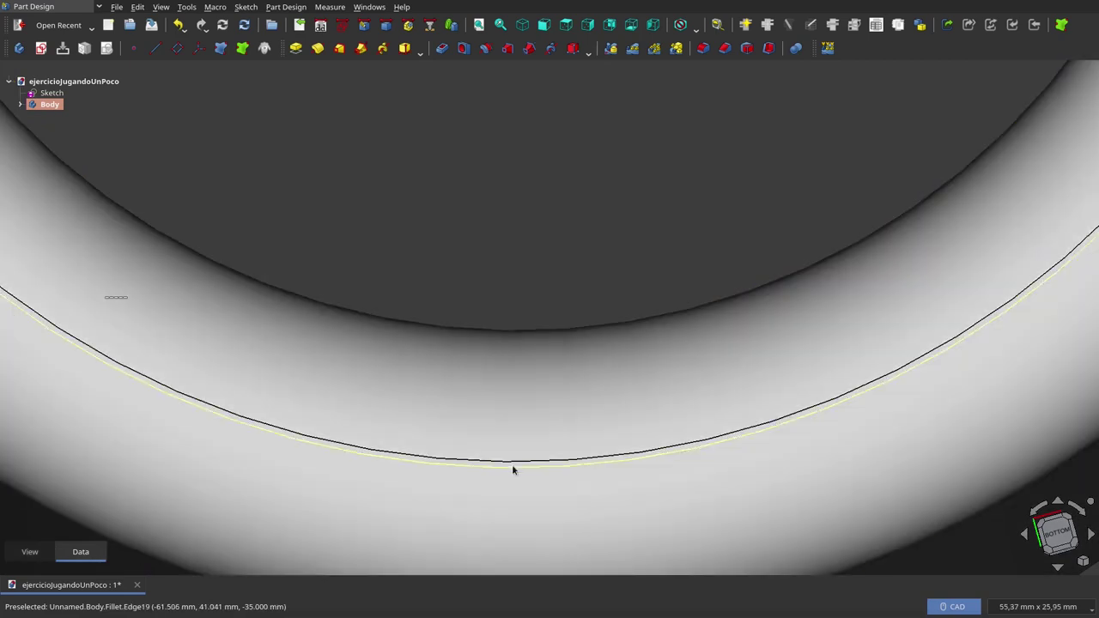
Step: Pick the ring's inner rim edge and attempt a fillet, then view the part from the top
{"action": "left_click", "coordinate": [511, 464]}
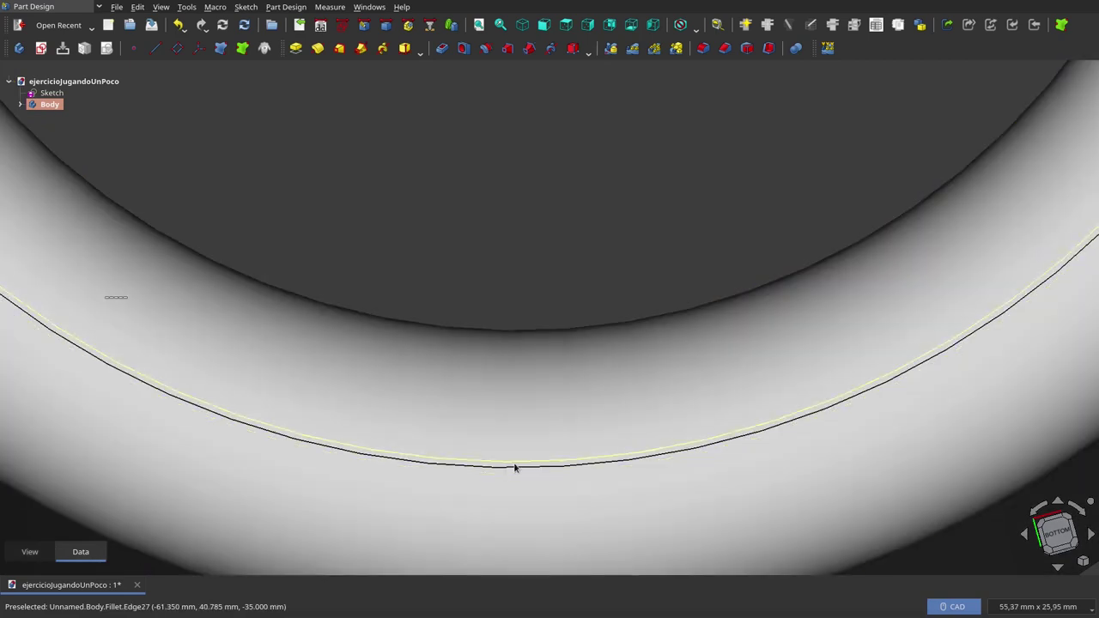
{"action": "left_click", "coordinate": [702, 47]}
{"action": "scroll", "coordinate": [682, 215], "scroll_direction": "down", "scroll_amount": 5}
{"action": "scroll", "coordinate": [600, 466], "scroll_direction": "down", "scroll_amount": 3}
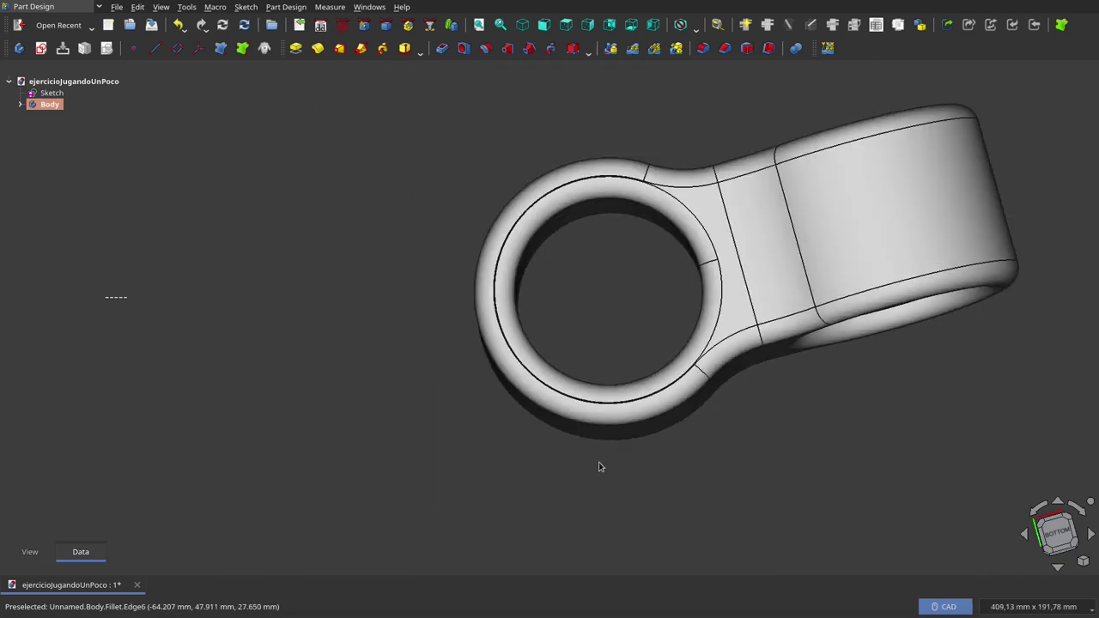
{"action": "scroll", "coordinate": [405, 420], "scroll_direction": "down", "scroll_amount": 3}
{"action": "scroll", "coordinate": [394, 413], "scroll_direction": "down", "scroll_amount": 1}
{"action": "scroll", "coordinate": [666, 414], "scroll_direction": "up", "scroll_amount": 2}
{"action": "mouse_move", "coordinate": [666, 414]}
{"action": "middle_mouse_down"}
{"action": "mouse_move", "coordinate": [560, 417]}
{"action": "mouse_move", "coordinate": [572, 446]}
{"action": "mouse_move", "coordinate": [584, 417]}
{"action": "middle_mouse_up"}
{"action": "left_click", "coordinate": [566, 24]}
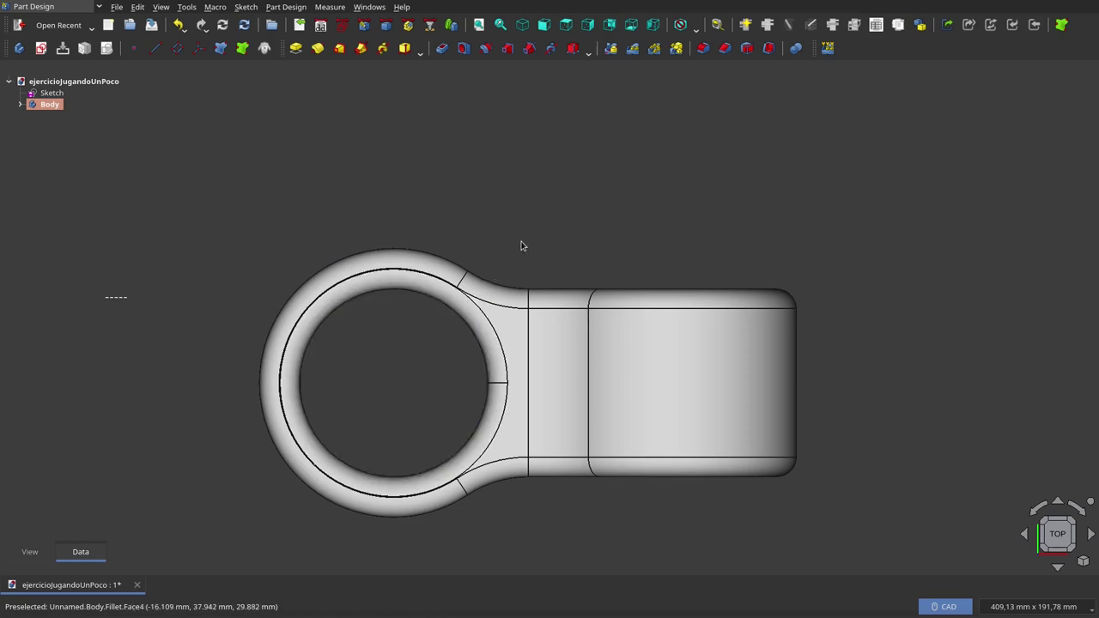
Step: Zoom and tilt the view to look at the part from above at an angle
{"action": "scroll", "coordinate": [351, 287], "scroll_direction": "up", "scroll_amount": 5}
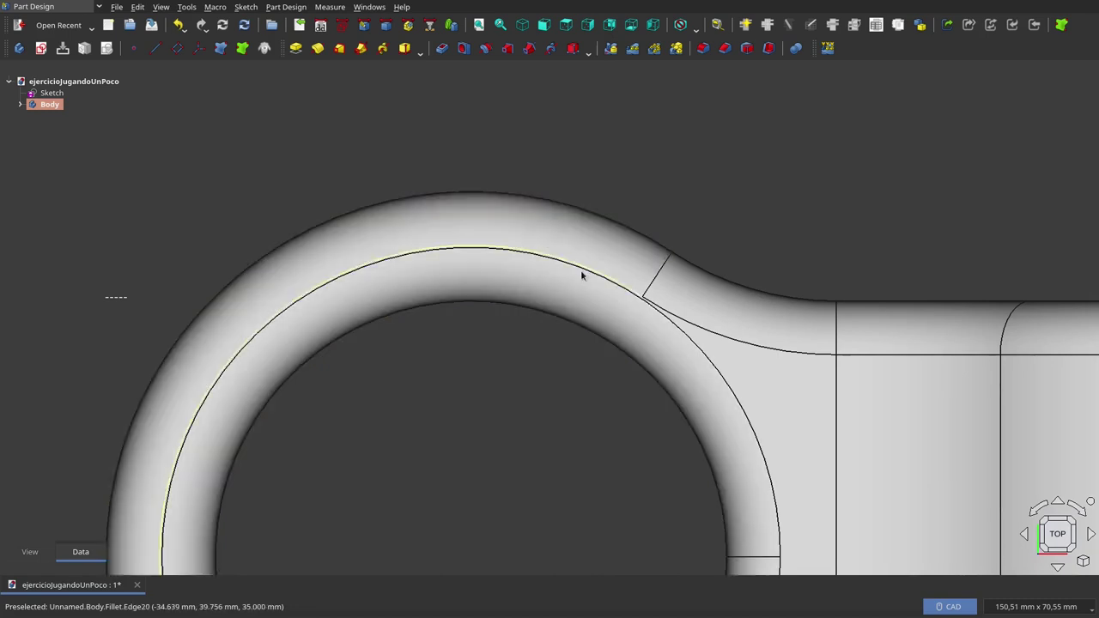
{"action": "scroll", "coordinate": [543, 264], "scroll_direction": "up", "scroll_amount": 5}
{"action": "scroll", "coordinate": [609, 249], "scroll_direction": "up", "scroll_amount": 1}
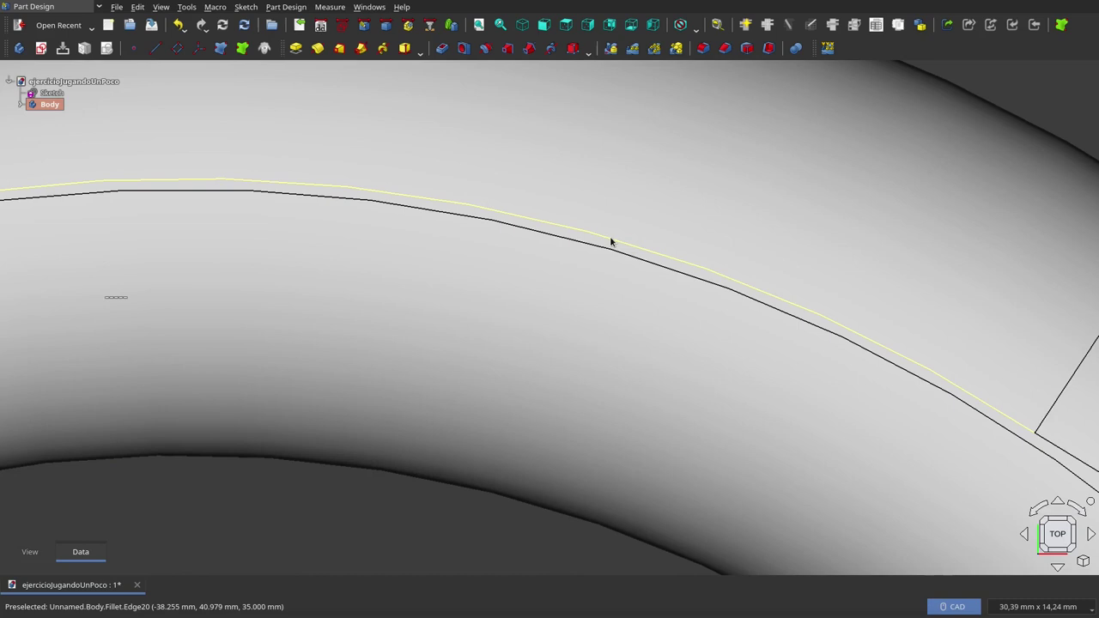
{"action": "scroll", "coordinate": [610, 242], "scroll_direction": "down", "scroll_amount": 3}
{"action": "scroll", "coordinate": [609, 242], "scroll_direction": "down", "scroll_amount": 2}
{"action": "scroll", "coordinate": [609, 243], "scroll_direction": "down", "scroll_amount": 3}
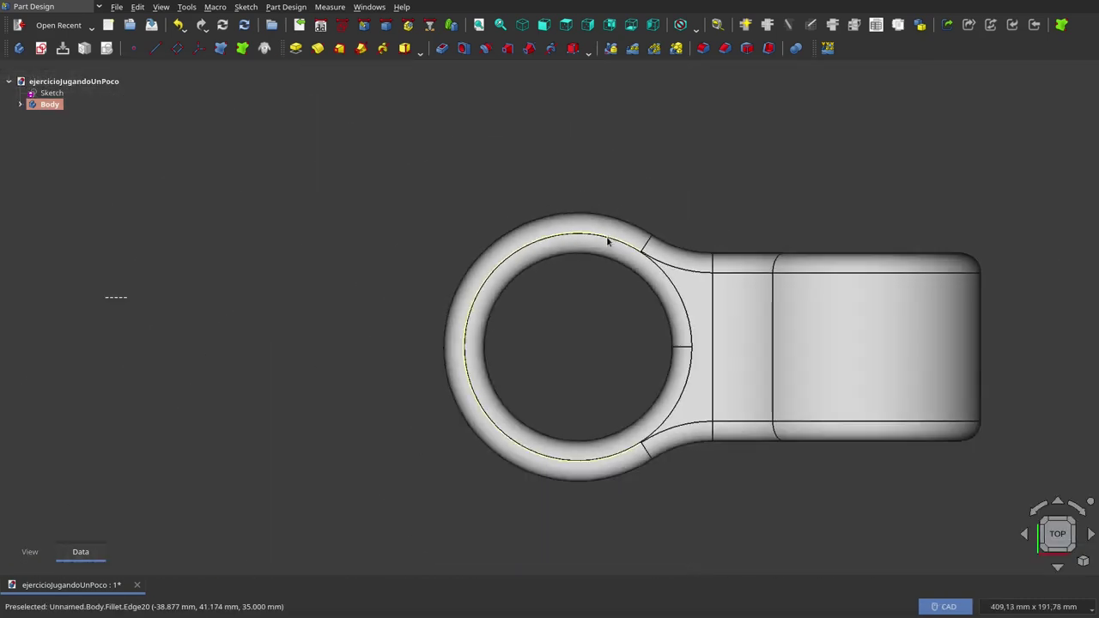
{"action": "scroll", "coordinate": [609, 242], "scroll_direction": "down", "scroll_amount": 2}
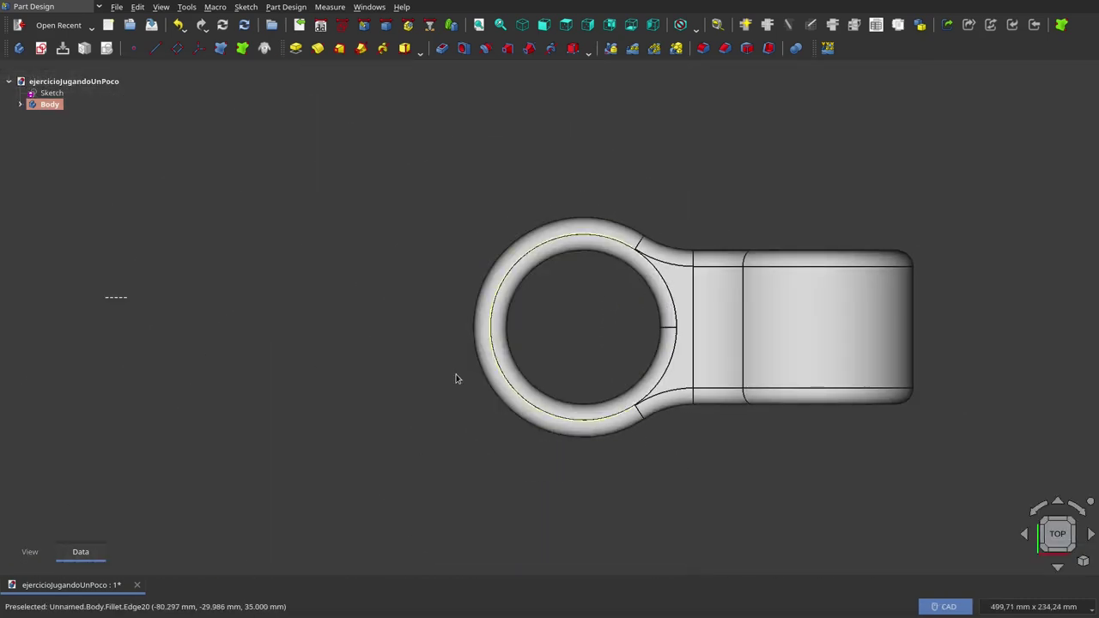
{"action": "scroll", "coordinate": [464, 395], "scroll_direction": "down", "scroll_amount": 2}
{"action": "middle_click_drag", "start_coordinate": [605, 461], "coordinate": [613, 424]}
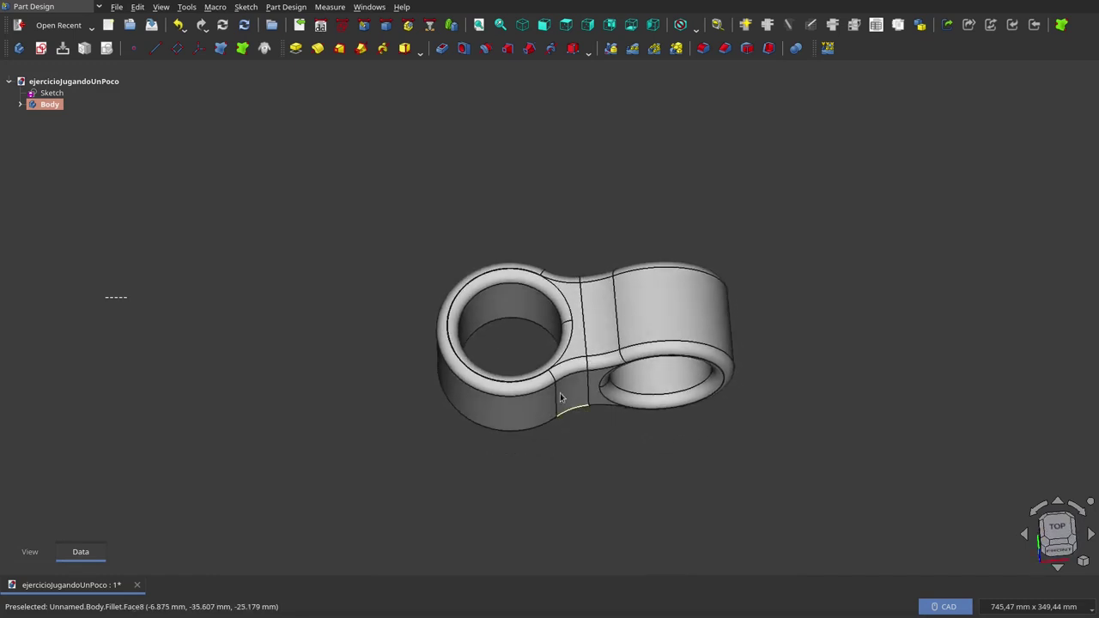
{"action": "scroll", "coordinate": [527, 395], "scroll_direction": "up", "scroll_amount": 3}
{"action": "scroll", "coordinate": [527, 395], "scroll_direction": "up", "scroll_amount": 2}
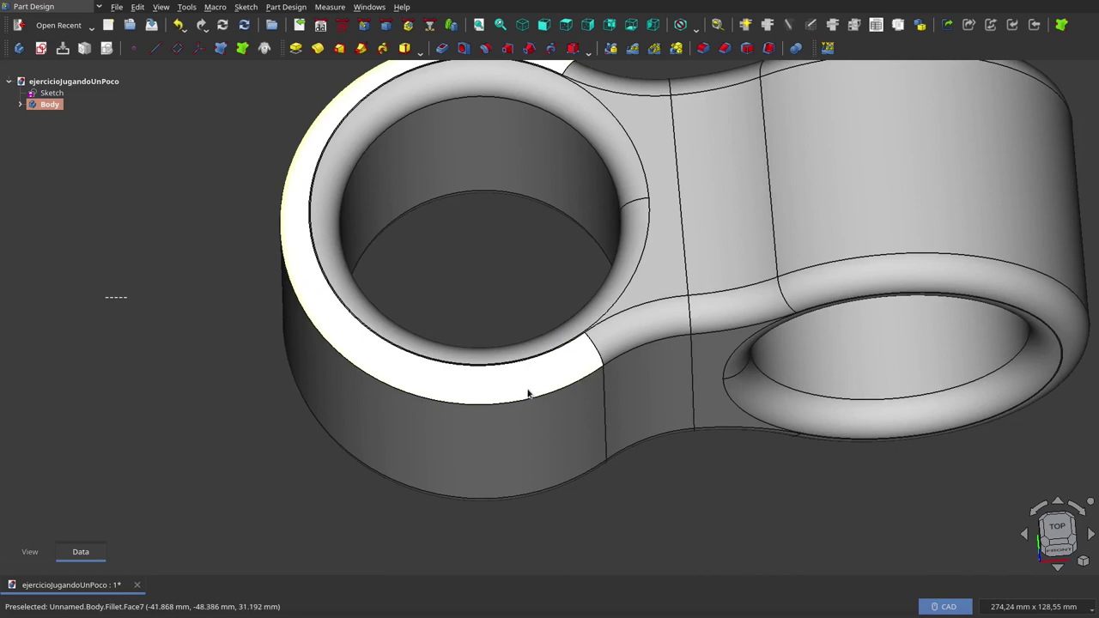
{"action": "mouse_move", "coordinate": [484, 268]}
{"action": "middle_mouse_down"}
{"action": "mouse_move", "coordinate": [488, 314]}
{"action": "mouse_move", "coordinate": [489, 134]}
{"action": "middle_mouse_up"}
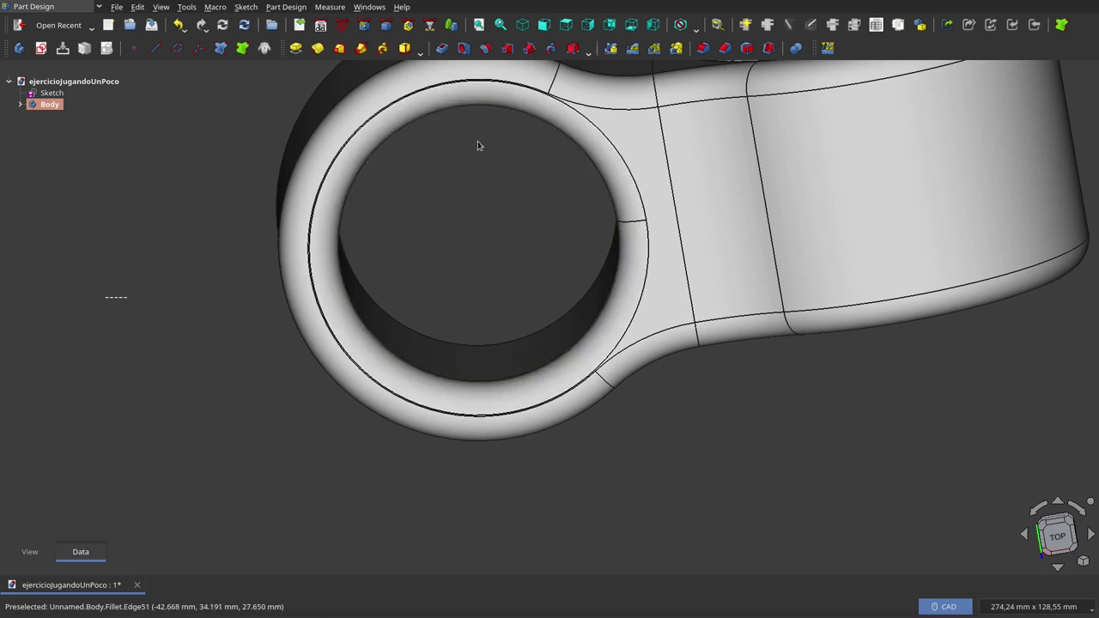
{"action": "scroll", "coordinate": [463, 276], "scroll_direction": "down", "scroll_amount": 2}
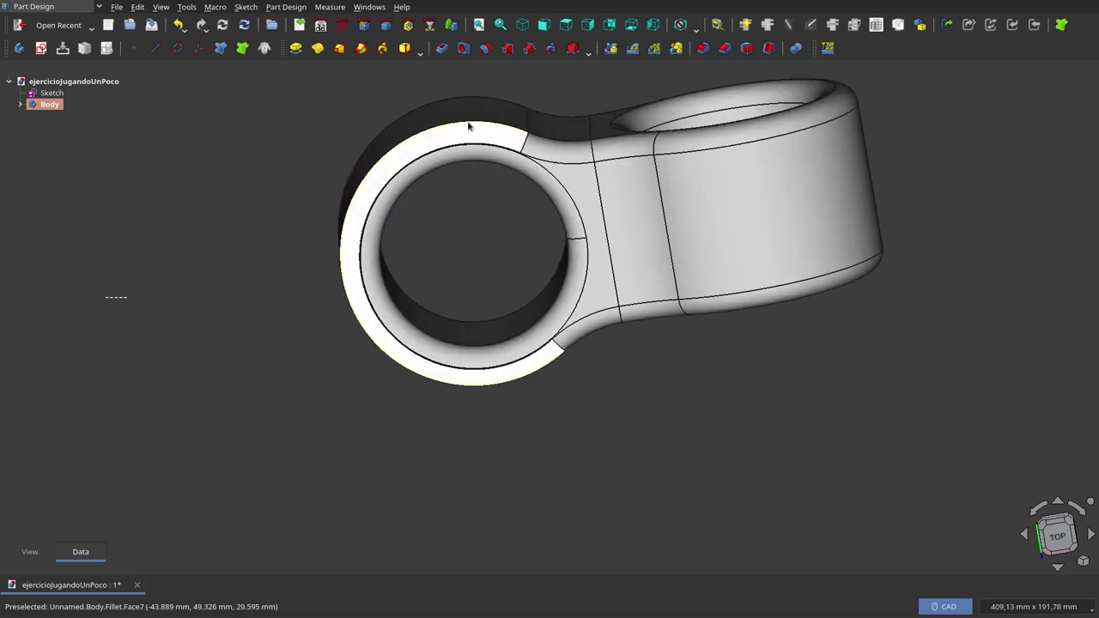
{"action": "scroll", "coordinate": [688, 480], "scroll_direction": "down", "scroll_amount": 1}
{"action": "scroll", "coordinate": [684, 478], "scroll_direction": "down", "scroll_amount": 1}
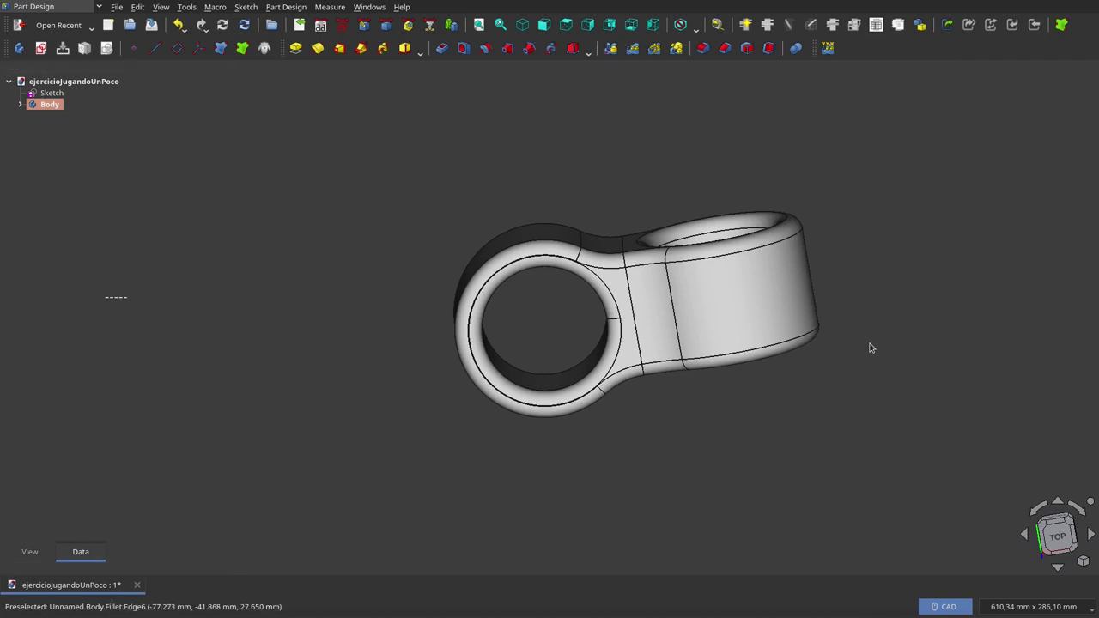
{"action": "scroll", "coordinate": [888, 252], "scroll_direction": "up", "scroll_amount": 1}
{"action": "scroll", "coordinate": [888, 252], "scroll_direction": "up", "scroll_amount": 1}
{"action": "middle_click_drag", "start_coordinate": [677, 516], "coordinate": [554, 484]}
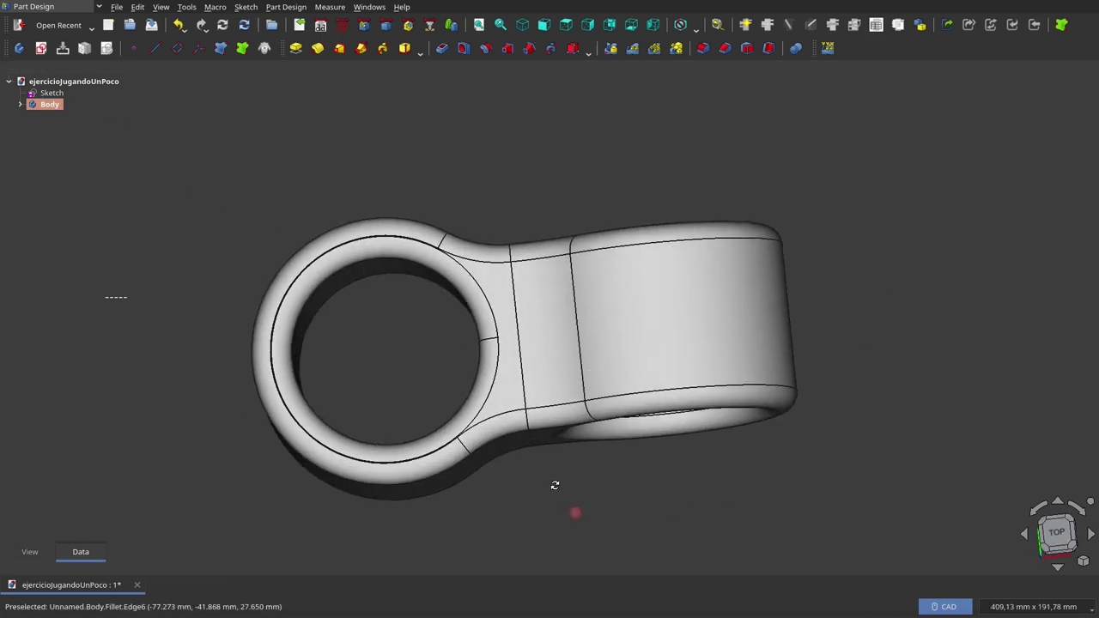
Step: In the Sketch's Data constraints, enter diametro Interno 100 mm and espesor 5 mm
{"action": "left_click", "coordinate": [51, 93]}
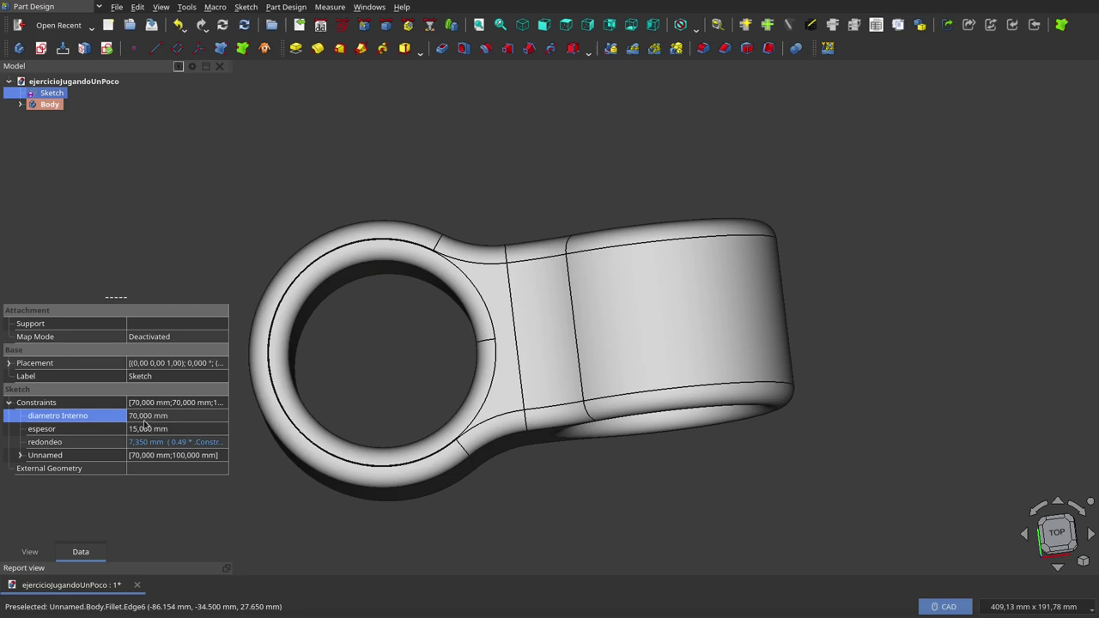
{"action": "left_click", "coordinate": [144, 418]}
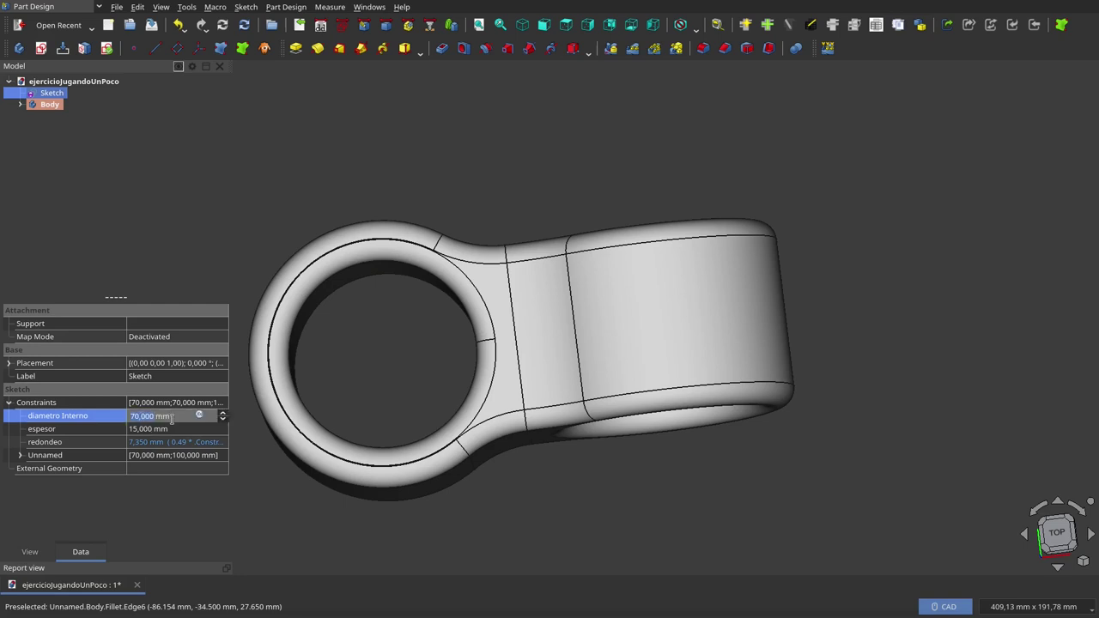
{"action": "type", "text": "100"}
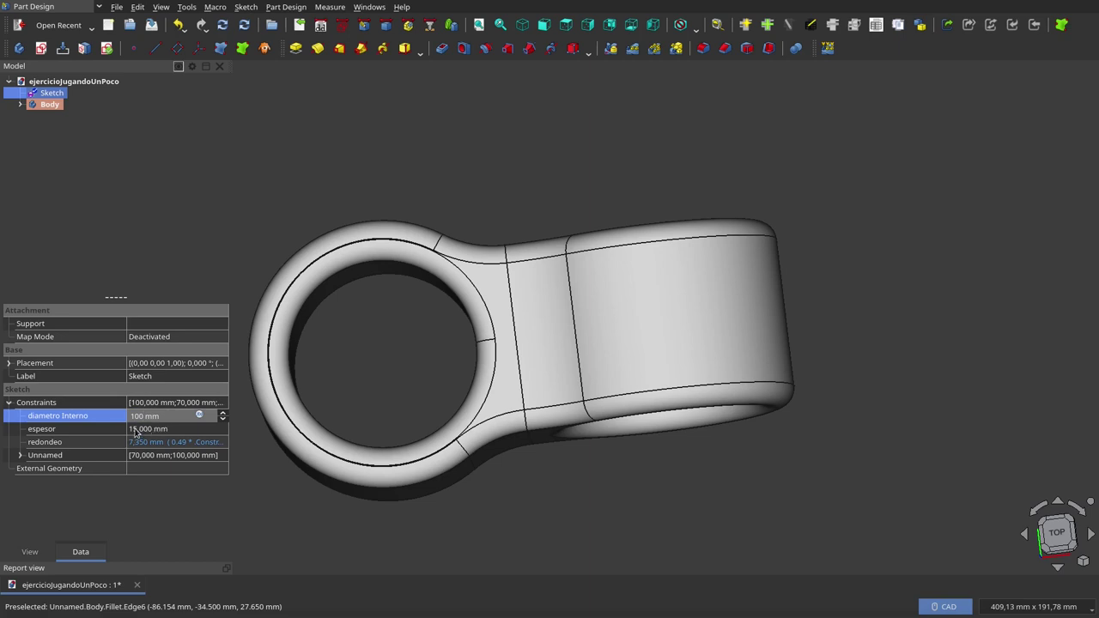
{"action": "left_click", "coordinate": [135, 431]}
{"action": "scroll", "coordinate": [666, 206], "scroll_direction": "down", "scroll_amount": 3}
{"action": "mouse_move", "coordinate": [670, 209]}
{"action": "middle_mouse_down"}
{"action": "mouse_move", "coordinate": [600, 375]}
{"action": "mouse_move", "coordinate": [593, 277]}
{"action": "mouse_move", "coordinate": [481, 369]}
{"action": "middle_mouse_up"}
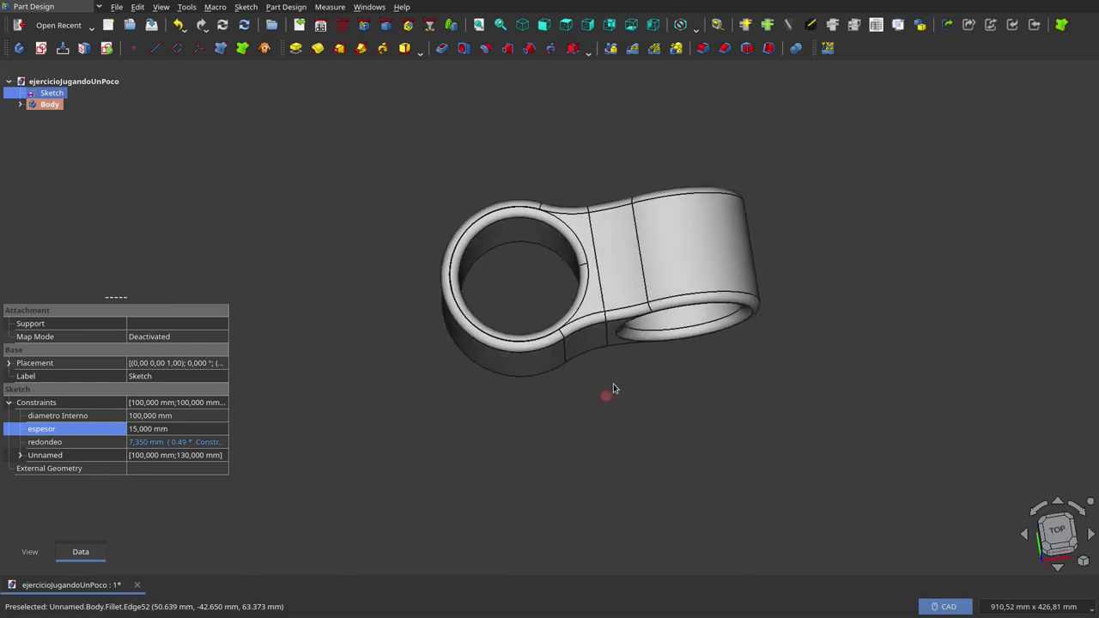
{"action": "left_click", "coordinate": [135, 432]}
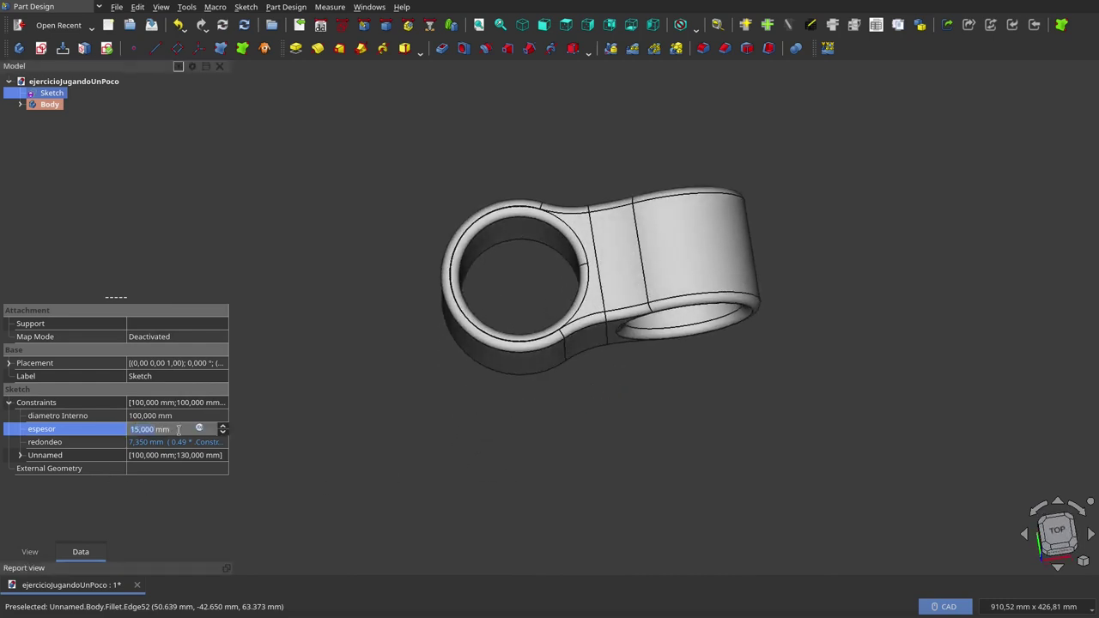
{"action": "type", "text": "5"}
{"action": "left_click", "coordinate": [570, 459]}
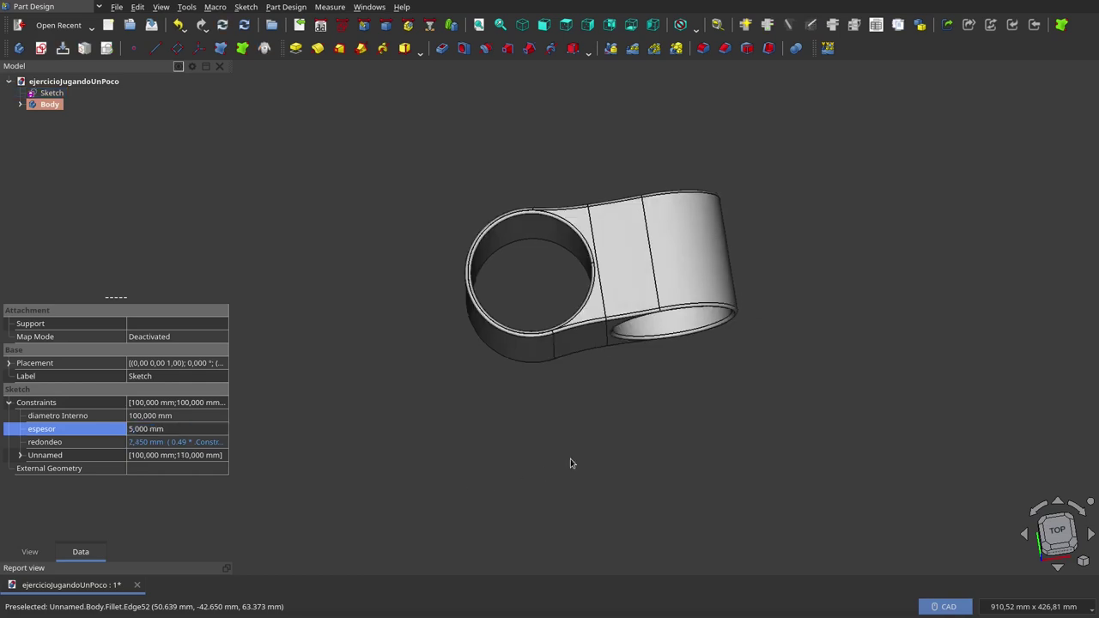
{"action": "middle_click_drag", "start_coordinate": [586, 465], "coordinate": [565, 382]}
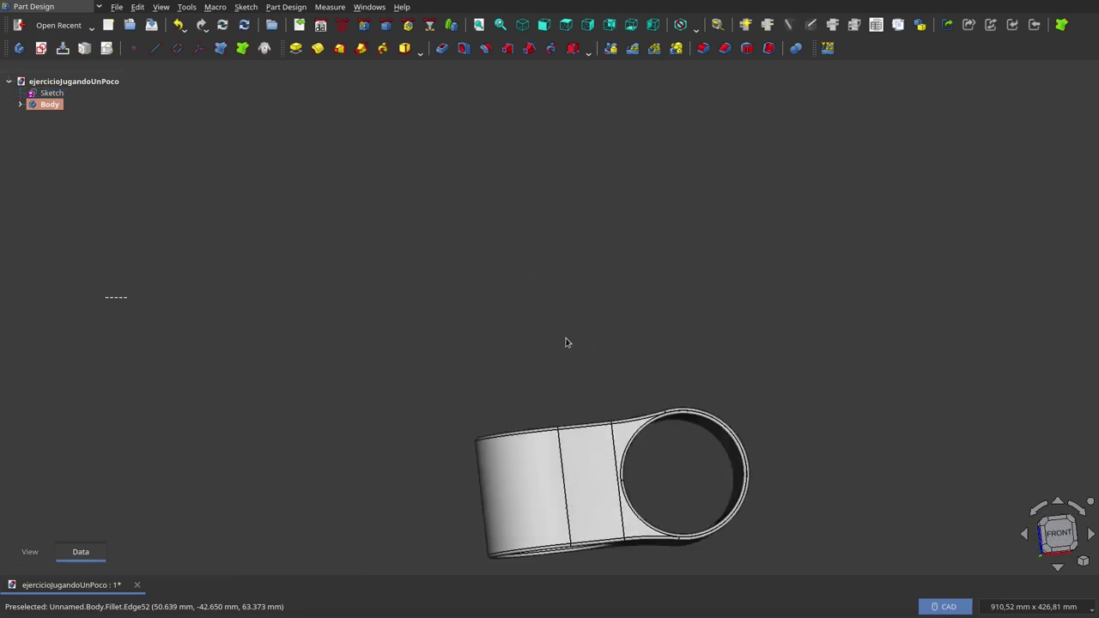
{"action": "scroll", "coordinate": [568, 337], "scroll_direction": "down", "scroll_amount": 3}
{"action": "middle_click_drag", "start_coordinate": [612, 451], "coordinate": [613, 473]}
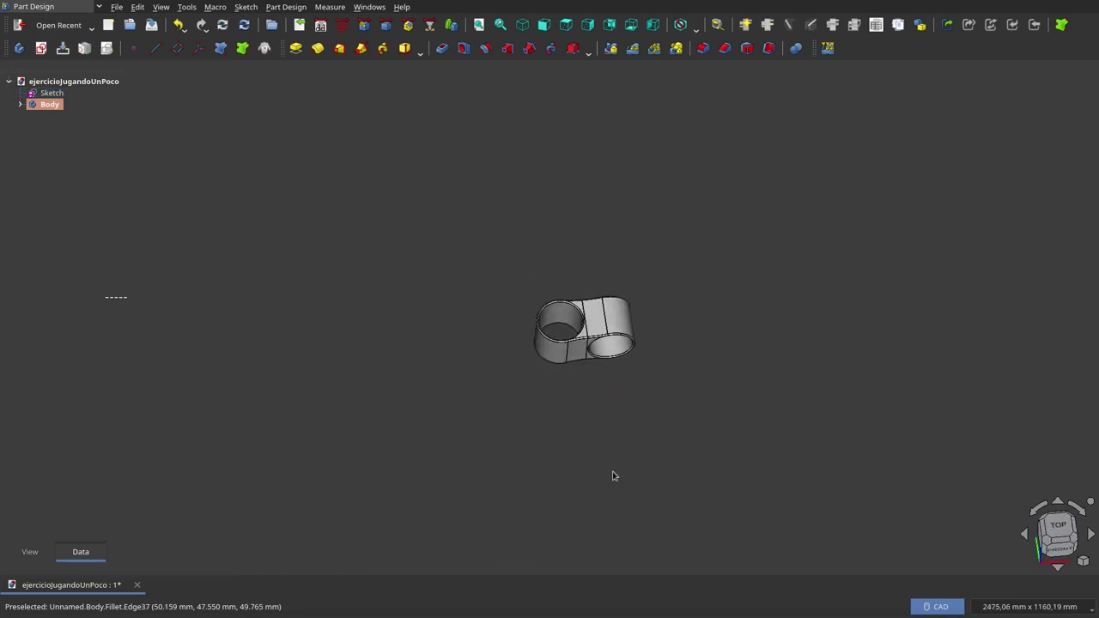
{"action": "scroll", "coordinate": [618, 326], "scroll_direction": "up", "scroll_amount": 6}
{"action": "mouse_move", "coordinate": [619, 307]}
{"action": "middle_mouse_down"}
{"action": "mouse_move", "coordinate": [614, 400]}
{"action": "mouse_move", "coordinate": [552, 363]}
{"action": "mouse_move", "coordinate": [601, 338]}
{"action": "mouse_move", "coordinate": [616, 270]}
{"action": "mouse_move", "coordinate": [613, 157]}
{"action": "mouse_move", "coordinate": [613, 197]}
{"action": "mouse_move", "coordinate": [584, 240]}
{"action": "mouse_move", "coordinate": [689, 301]}
{"action": "mouse_move", "coordinate": [618, 366]}
{"action": "mouse_move", "coordinate": [597, 322]}
{"action": "mouse_move", "coordinate": [589, 191]}
{"action": "mouse_move", "coordinate": [638, 263]}
{"action": "mouse_move", "coordinate": [618, 361]}
{"action": "mouse_move", "coordinate": [611, 220]}
{"action": "mouse_move", "coordinate": [630, 235]}
{"action": "middle_mouse_up"}
{"action": "middle_click_drag", "start_coordinate": [552, 425], "coordinate": [501, 243]}
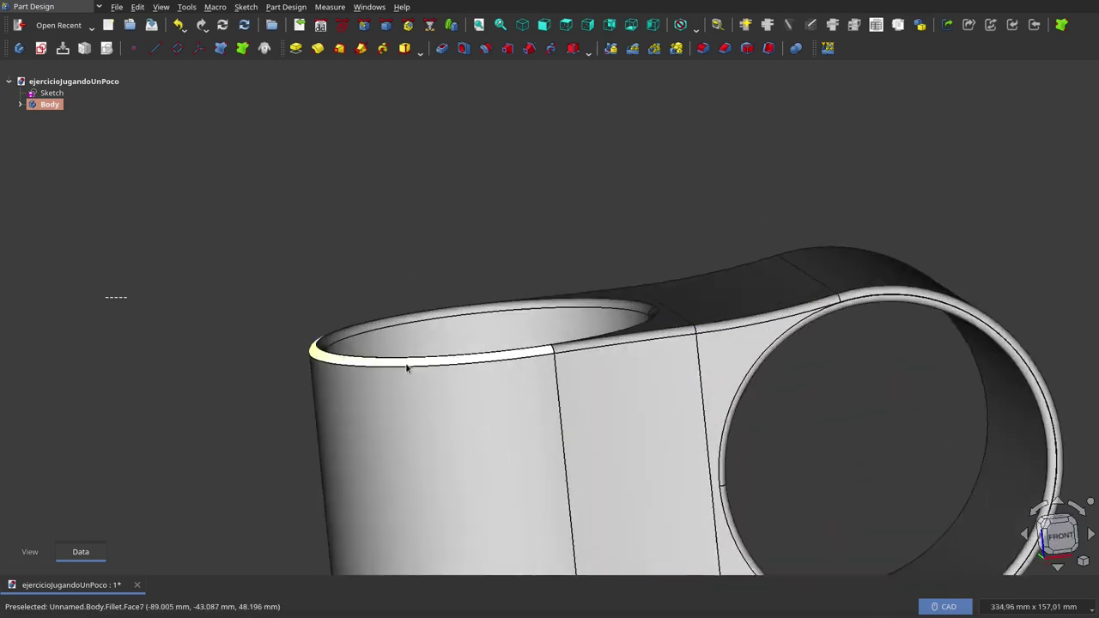
{"action": "scroll", "coordinate": [500, 243], "scroll_direction": "up", "scroll_amount": 5}
{"action": "scroll", "coordinate": [645, 283], "scroll_direction": "down", "scroll_amount": 2}
{"action": "mouse_move", "coordinate": [644, 284]}
{"action": "middle_mouse_down"}
{"action": "mouse_move", "coordinate": [647, 206]}
{"action": "mouse_move", "coordinate": [650, 265]}
{"action": "mouse_move", "coordinate": [621, 295]}
{"action": "middle_mouse_up"}
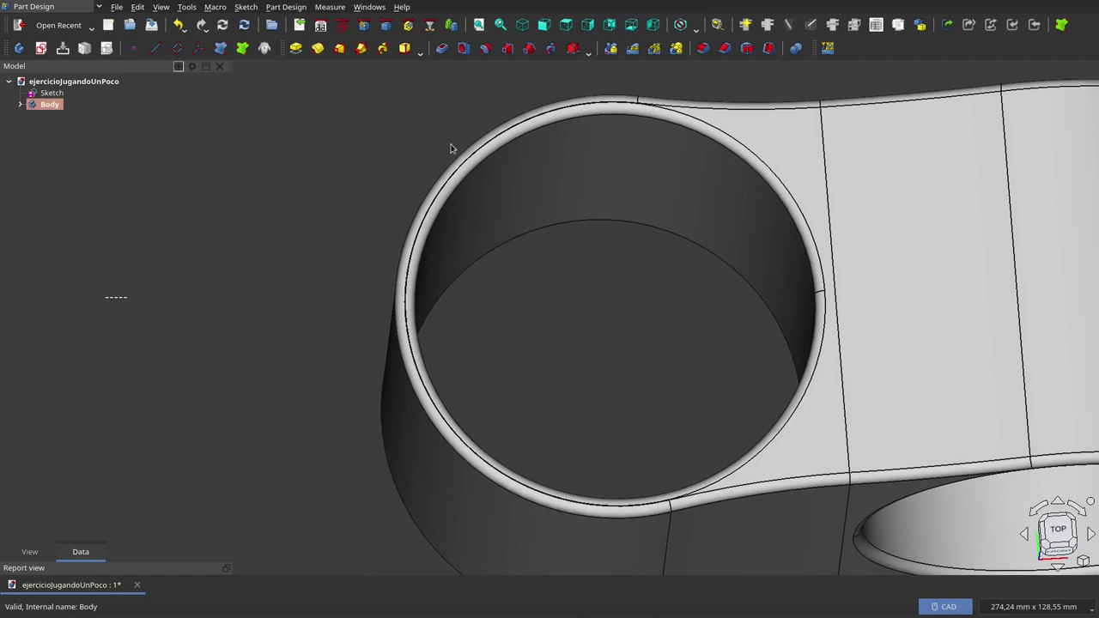
{"action": "left_click", "coordinate": [47, 105]}
{"action": "left_click", "coordinate": [30, 551]}
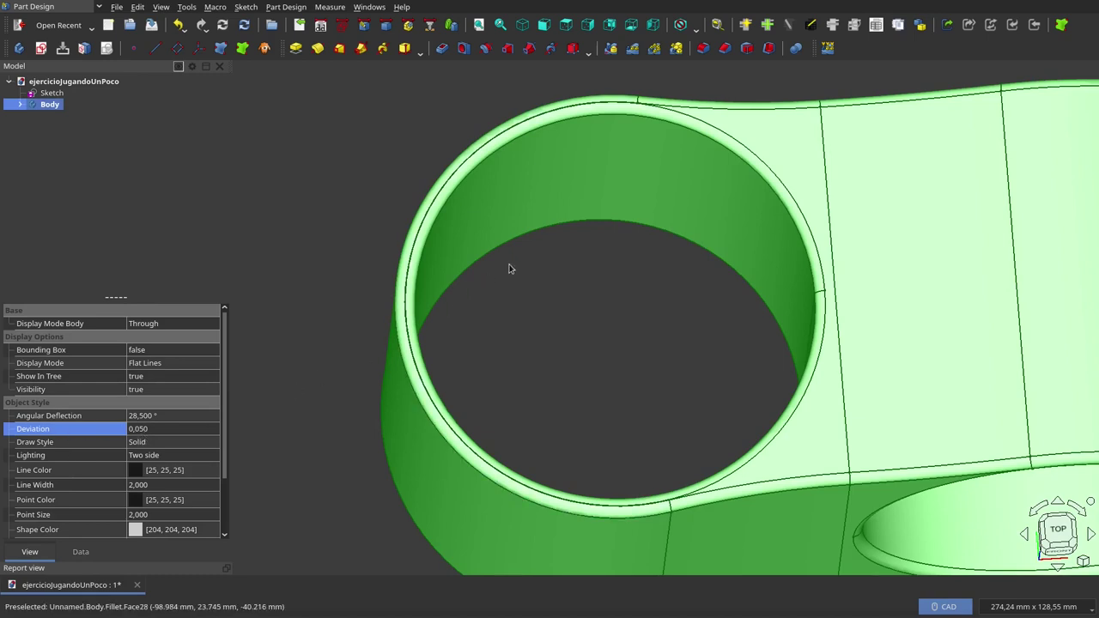
{"action": "left_click", "coordinate": [364, 168]}
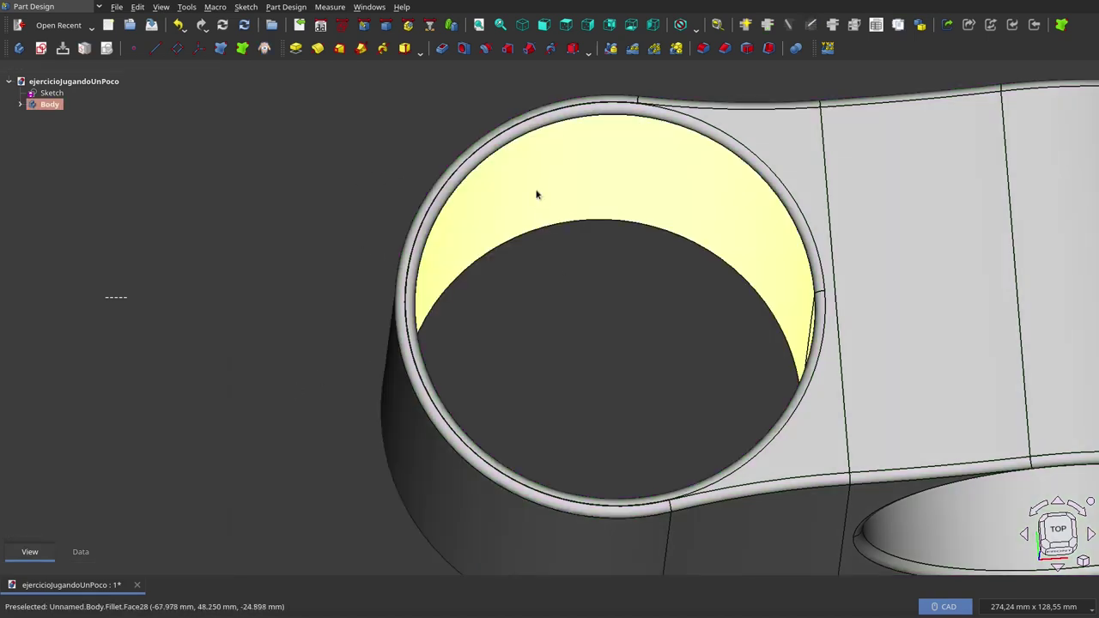
{"action": "scroll", "coordinate": [517, 113], "scroll_direction": "up", "scroll_amount": 2}
{"action": "scroll", "coordinate": [517, 113], "scroll_direction": "up", "scroll_amount": 2}
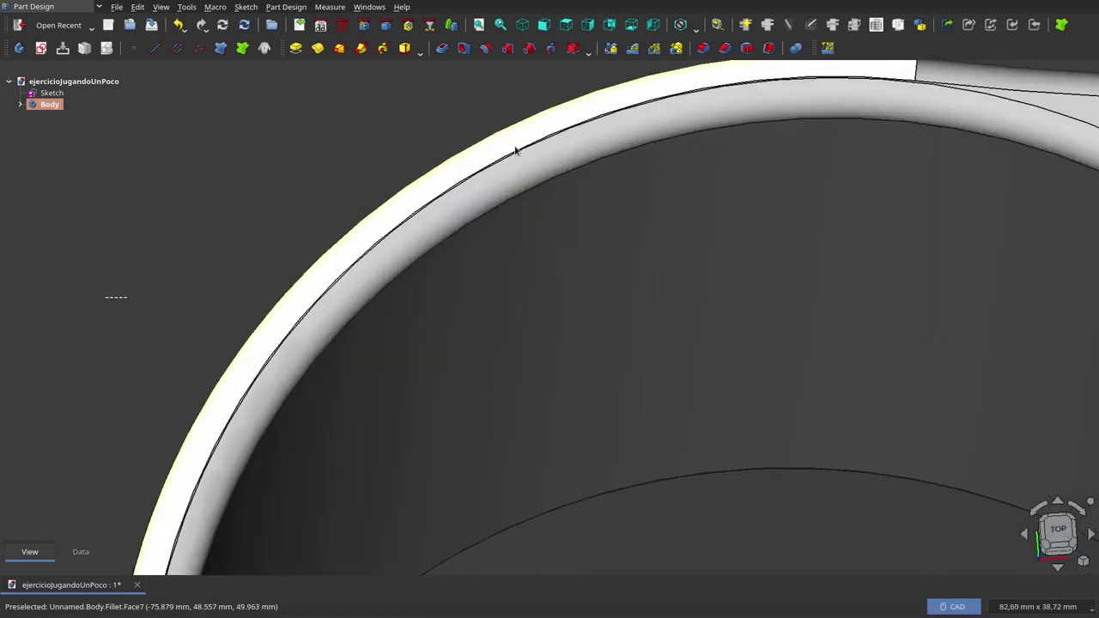
{"action": "scroll", "coordinate": [515, 148], "scroll_direction": "up", "scroll_amount": 2}
{"action": "scroll", "coordinate": [515, 151], "scroll_direction": "down", "scroll_amount": 2}
{"action": "scroll", "coordinate": [515, 152], "scroll_direction": "down", "scroll_amount": 2}
{"action": "scroll", "coordinate": [520, 268], "scroll_direction": "down", "scroll_amount": 2}
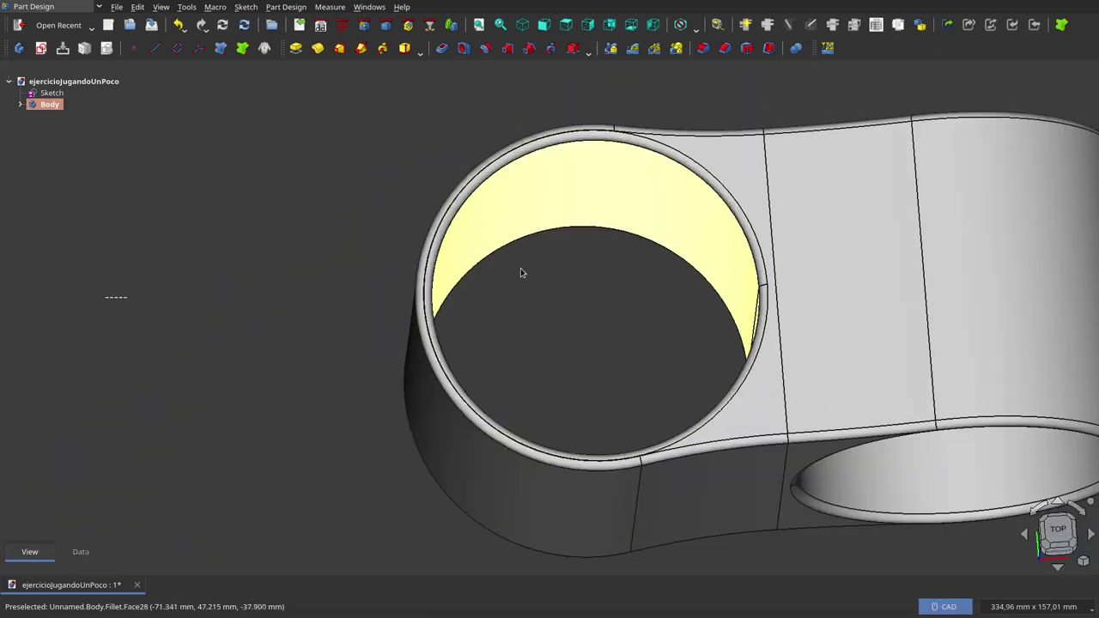
{"action": "scroll", "coordinate": [532, 329], "scroll_direction": "down", "scroll_amount": 2}
{"action": "mouse_move", "coordinate": [569, 321]}
{"action": "middle_mouse_down"}
{"action": "mouse_move", "coordinate": [544, 240]}
{"action": "mouse_move", "coordinate": [625, 242]}
{"action": "middle_mouse_up"}
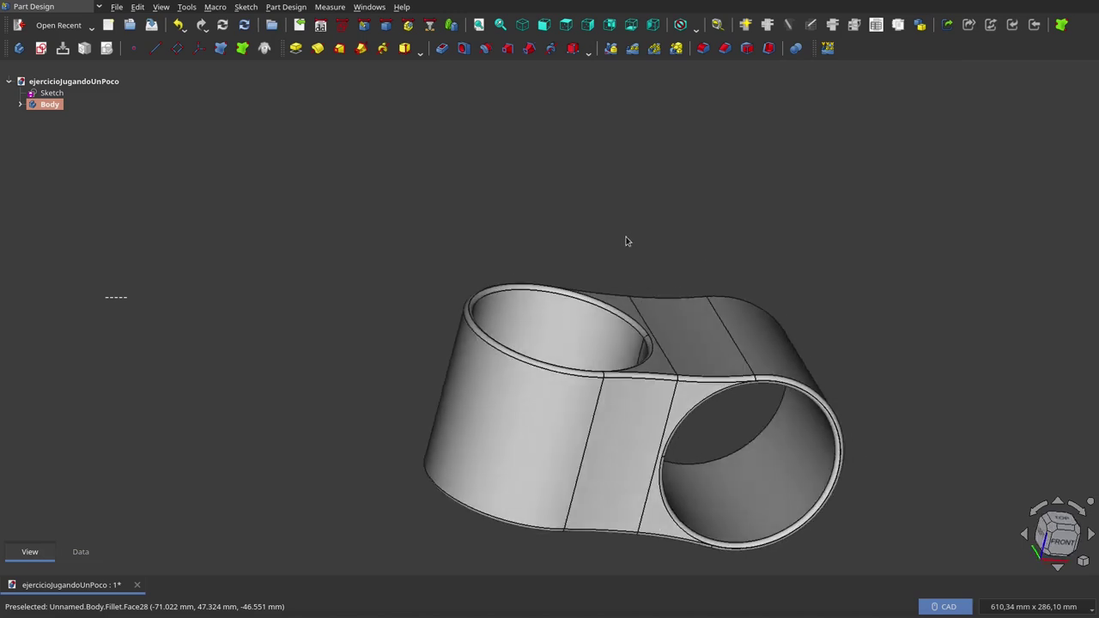
Step: Change the Sketch's espesor constraint to 30 mm and orbit to view the thicker link
{"action": "left_click", "coordinate": [51, 93]}
{"action": "scroll", "coordinate": [570, 206], "scroll_direction": "down", "scroll_amount": 2}
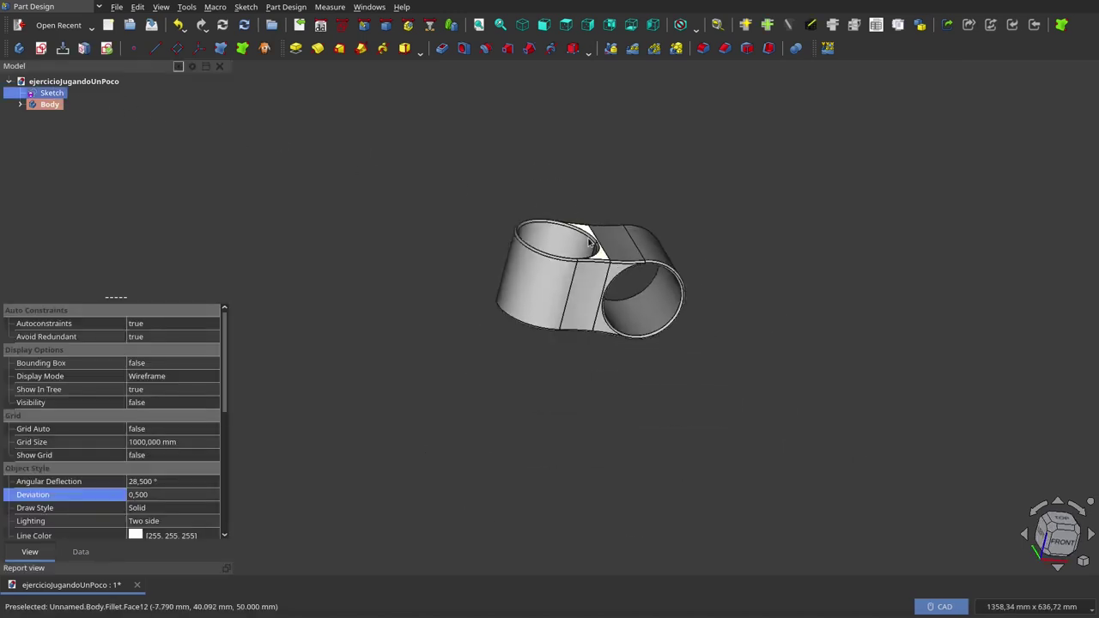
{"action": "scroll", "coordinate": [588, 245], "scroll_direction": "up", "scroll_amount": 3}
{"action": "mouse_move", "coordinate": [601, 216]}
{"action": "middle_mouse_down"}
{"action": "mouse_move", "coordinate": [554, 240]}
{"action": "mouse_move", "coordinate": [555, 280]}
{"action": "mouse_move", "coordinate": [431, 186]}
{"action": "middle_mouse_up"}
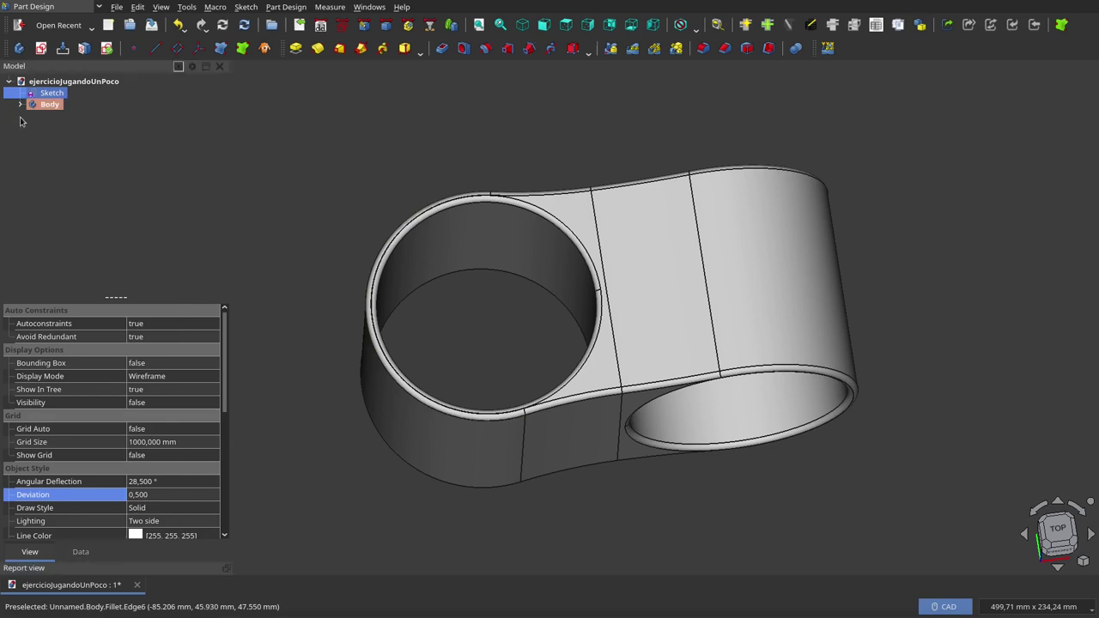
{"action": "left_click", "coordinate": [101, 550]}
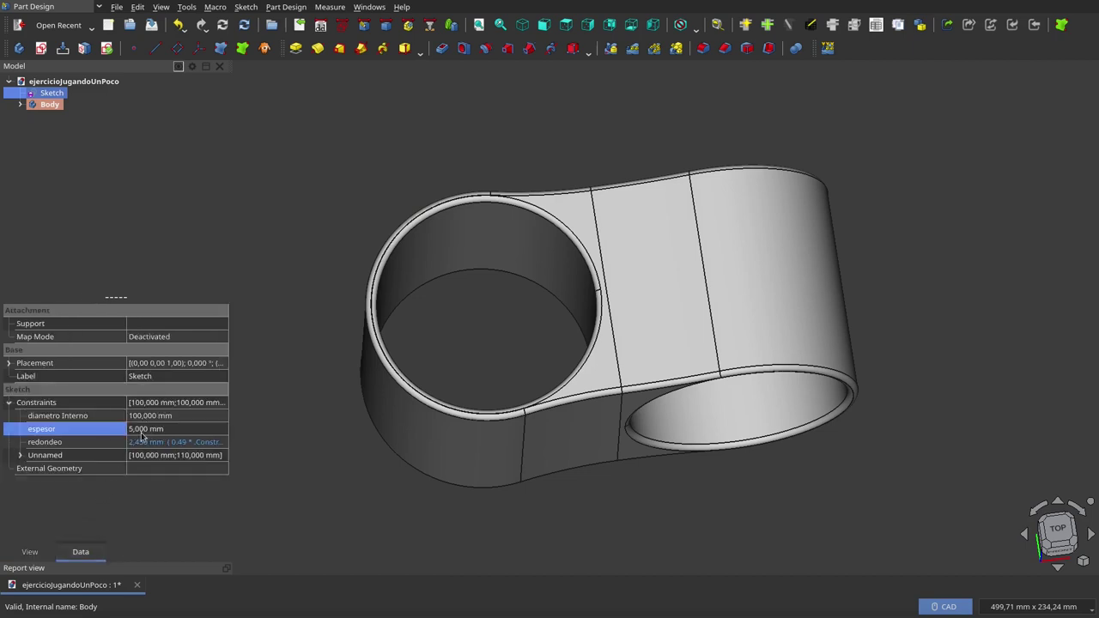
{"action": "left_click", "coordinate": [133, 429]}
{"action": "type", "text": "30.000"}
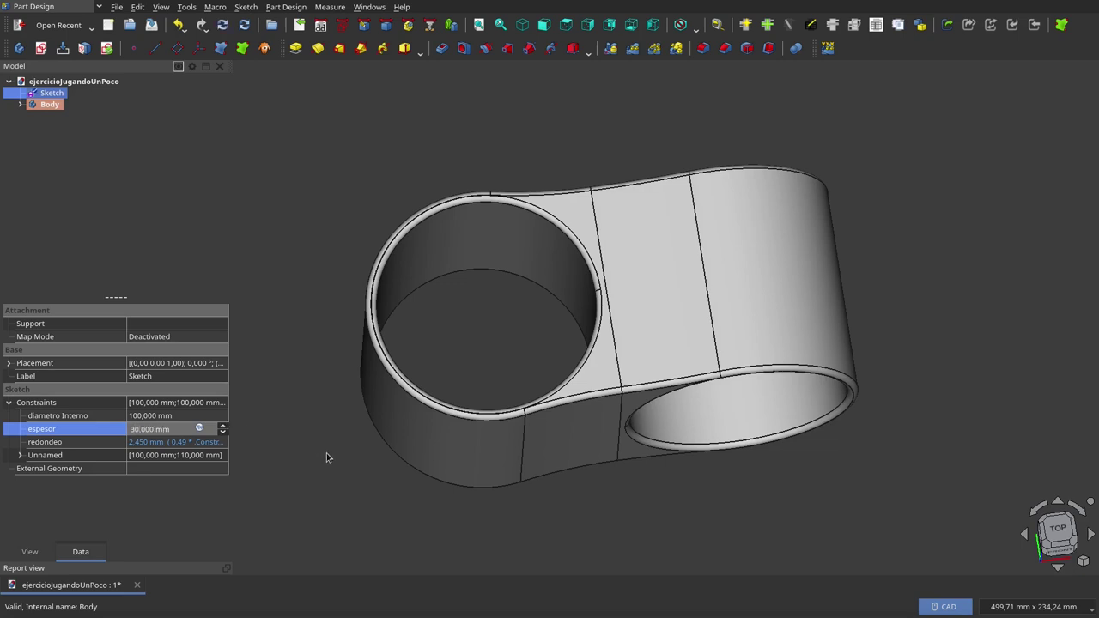
{"action": "key", "text": "Return"}
{"action": "left_click", "coordinate": [385, 487]}
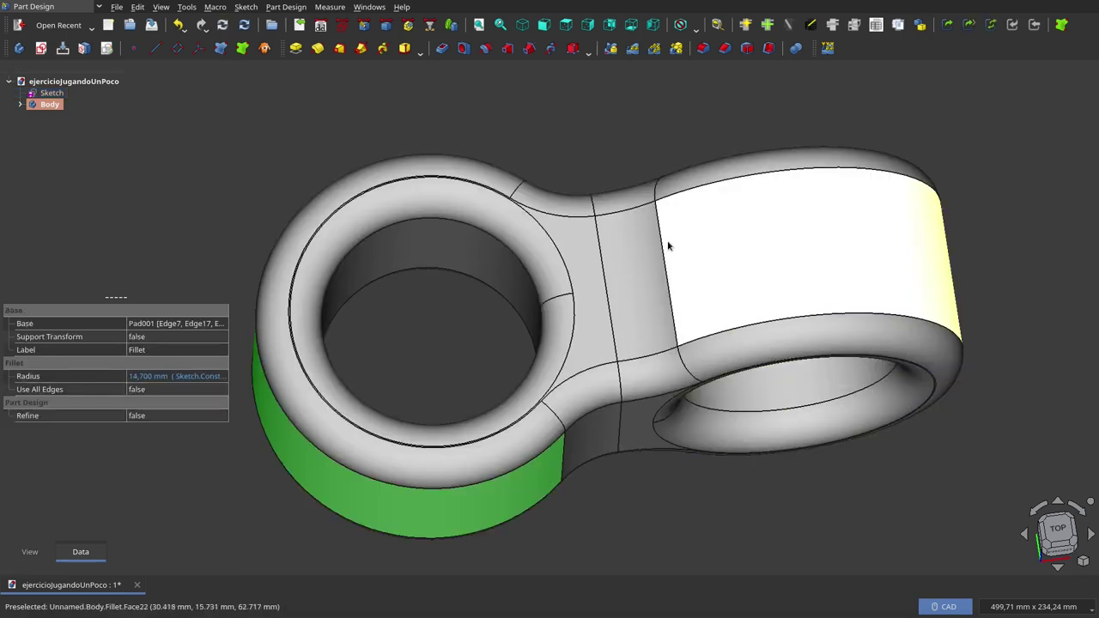
{"action": "scroll", "coordinate": [669, 246], "scroll_direction": "down", "scroll_amount": 2}
{"action": "mouse_move", "coordinate": [669, 249]}
{"action": "middle_mouse_down"}
{"action": "mouse_move", "coordinate": [551, 104]}
{"action": "mouse_move", "coordinate": [692, 303]}
{"action": "mouse_move", "coordinate": [352, 409]}
{"action": "middle_mouse_up"}
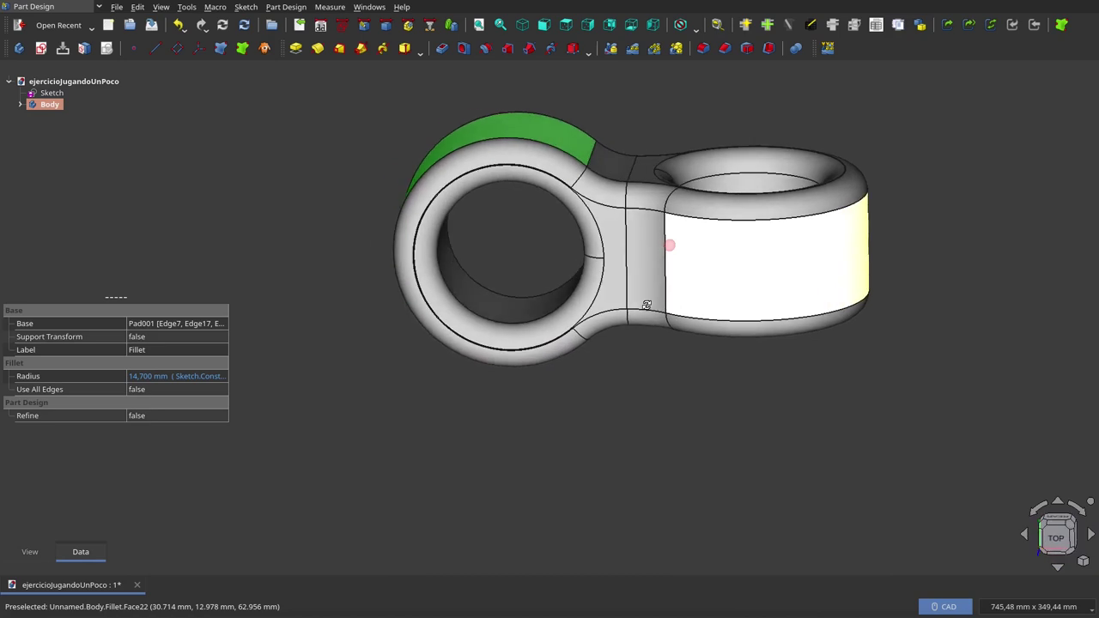
{"action": "mouse_move", "coordinate": [149, 399]}
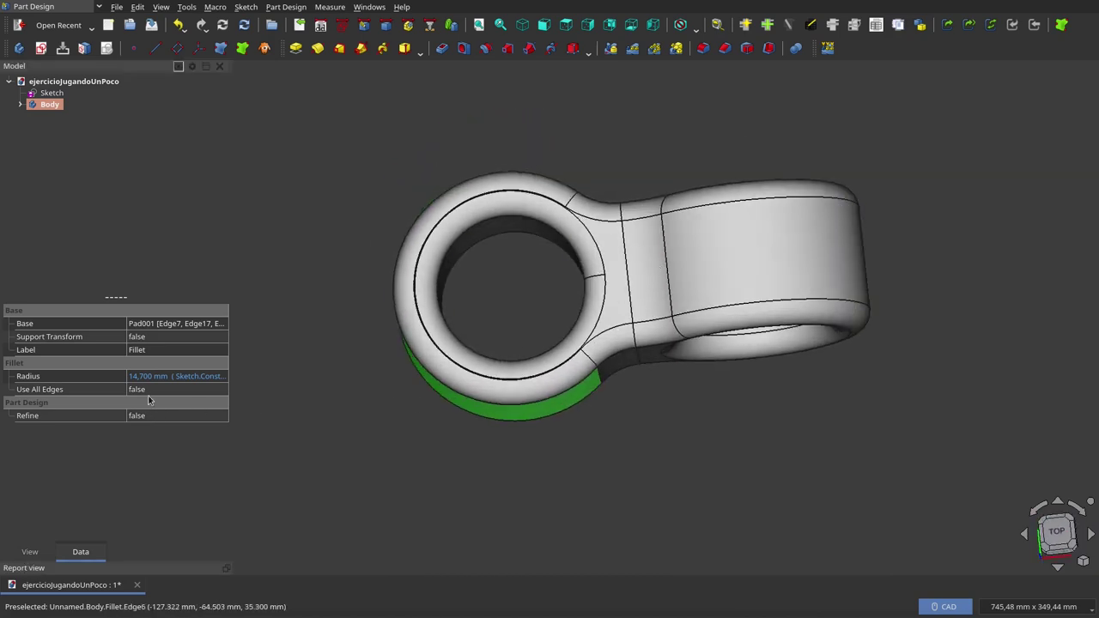
Step: Set the Sketch's espesor constraint to 50 mm
{"action": "left_click", "coordinate": [53, 91]}
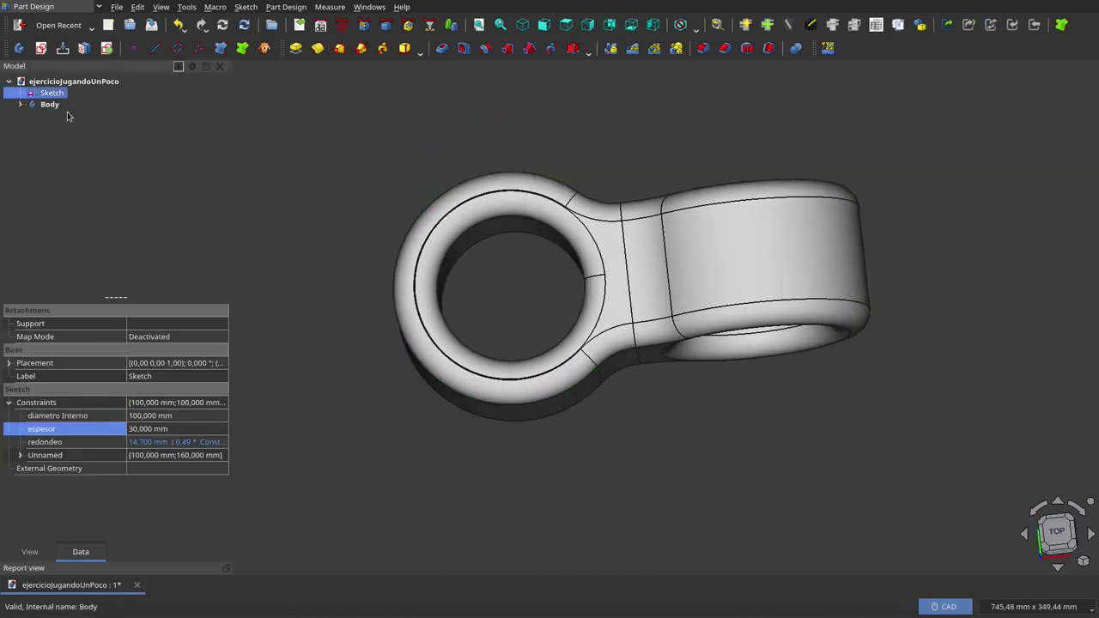
{"action": "left_click", "coordinate": [132, 431]}
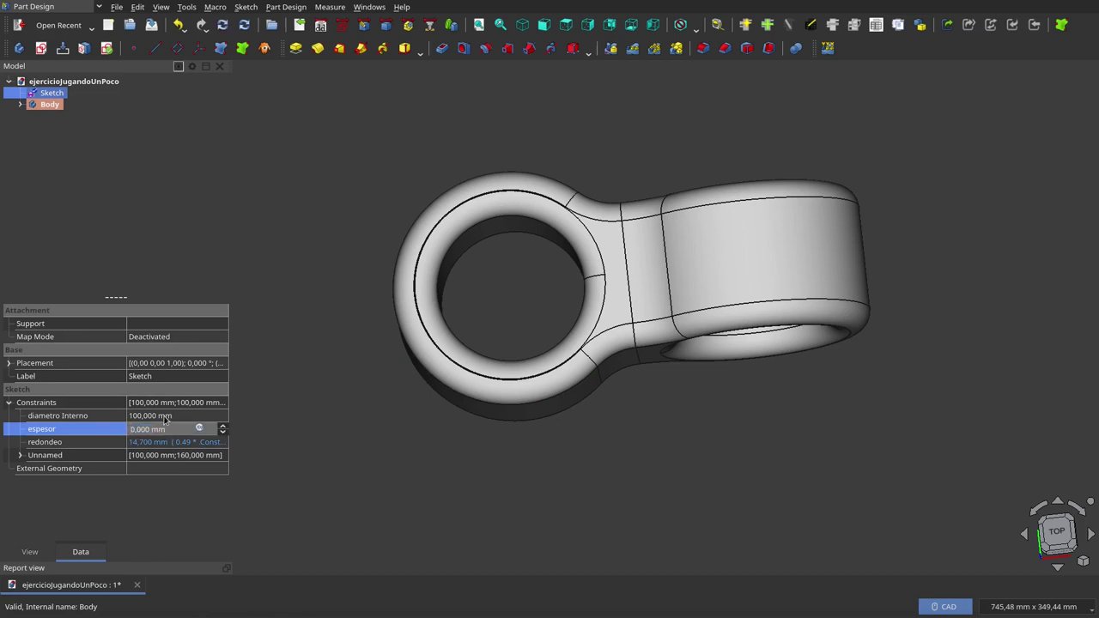
{"action": "type", "text": "50,000"}
{"action": "key", "text": "Return"}
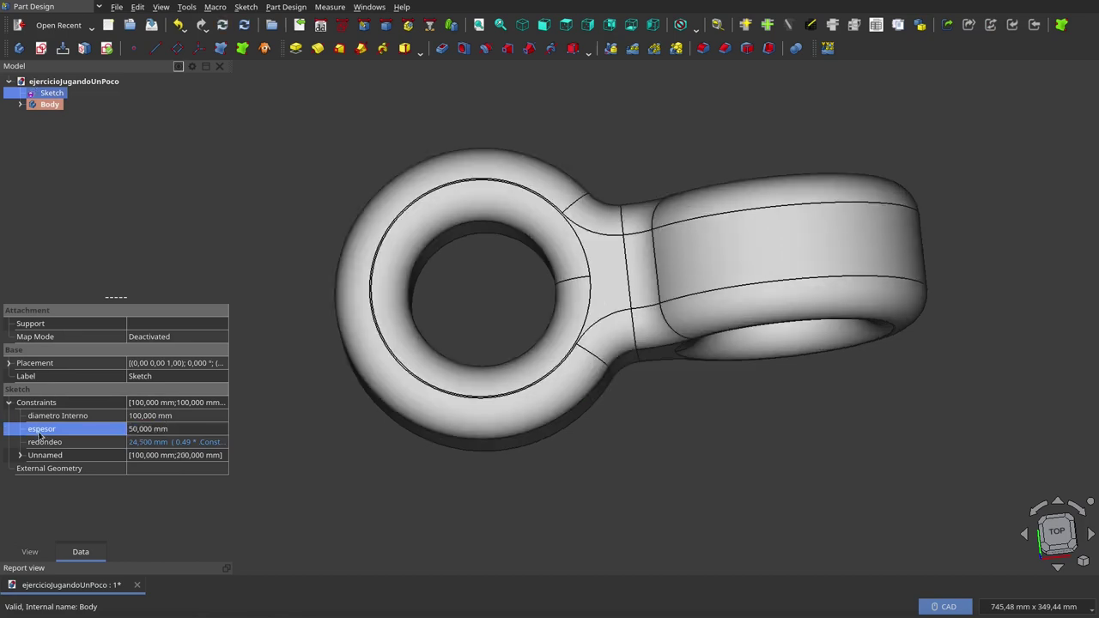
{"action": "mouse_move", "coordinate": [545, 348]}
{"action": "middle_mouse_down"}
{"action": "mouse_move", "coordinate": [624, 313]}
{"action": "mouse_move", "coordinate": [755, 338]}
{"action": "middle_mouse_up"}
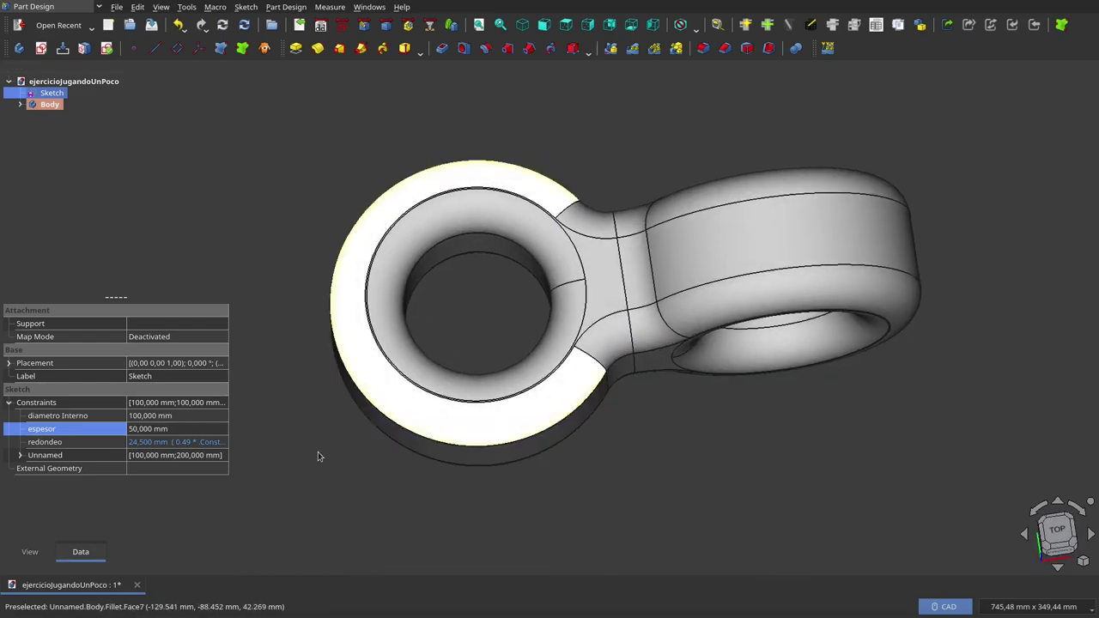
Step: Raise espesor to 80 mm and inspect the resulting thick tori
{"action": "left_click", "coordinate": [134, 431]}
{"action": "type", "text": "80,000"}
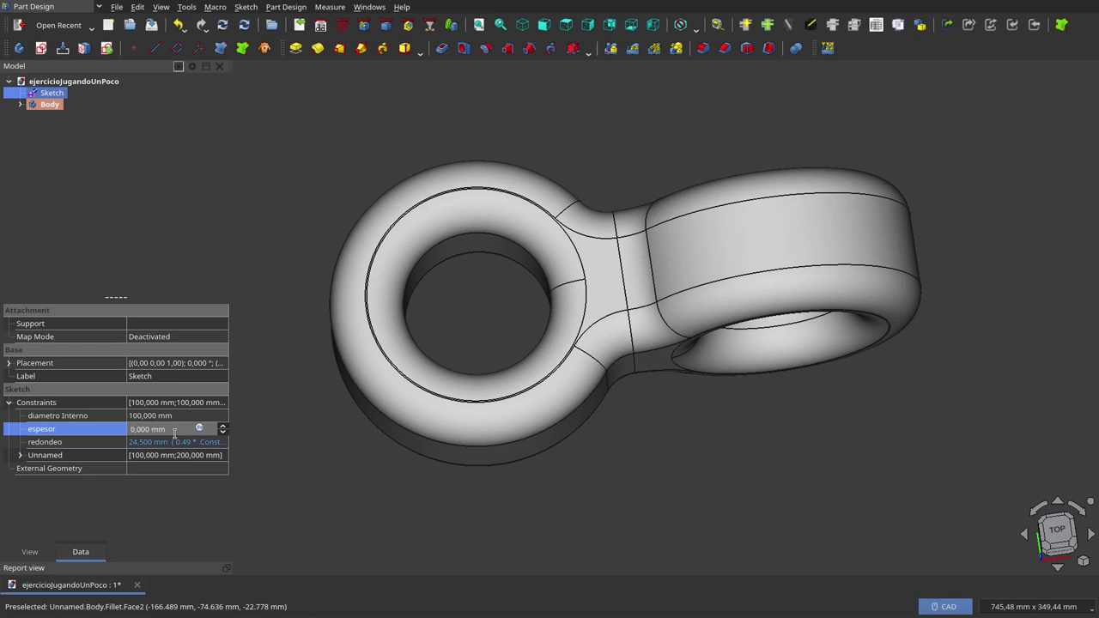
{"action": "left_click", "coordinate": [654, 443]}
{"action": "scroll", "coordinate": [652, 433], "scroll_direction": "down", "scroll_amount": 2}
{"action": "mouse_move", "coordinate": [652, 433]}
{"action": "middle_mouse_down"}
{"action": "mouse_move", "coordinate": [632, 329]}
{"action": "mouse_move", "coordinate": [645, 444]}
{"action": "mouse_move", "coordinate": [667, 443]}
{"action": "middle_mouse_up"}
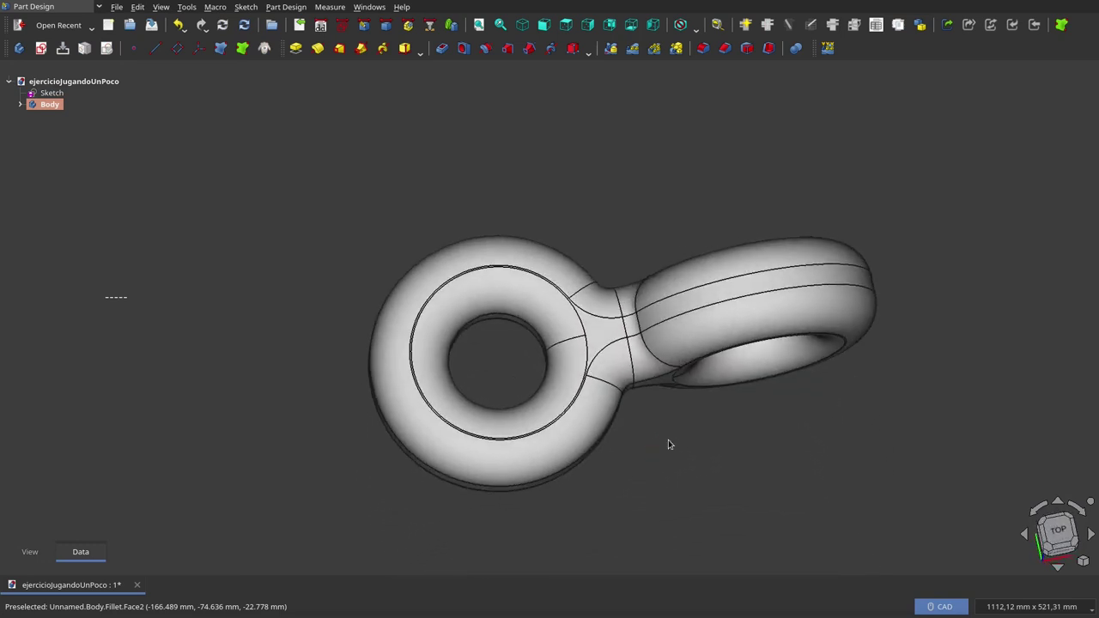
{"action": "scroll", "coordinate": [668, 444], "scroll_direction": "up", "scroll_amount": 2}
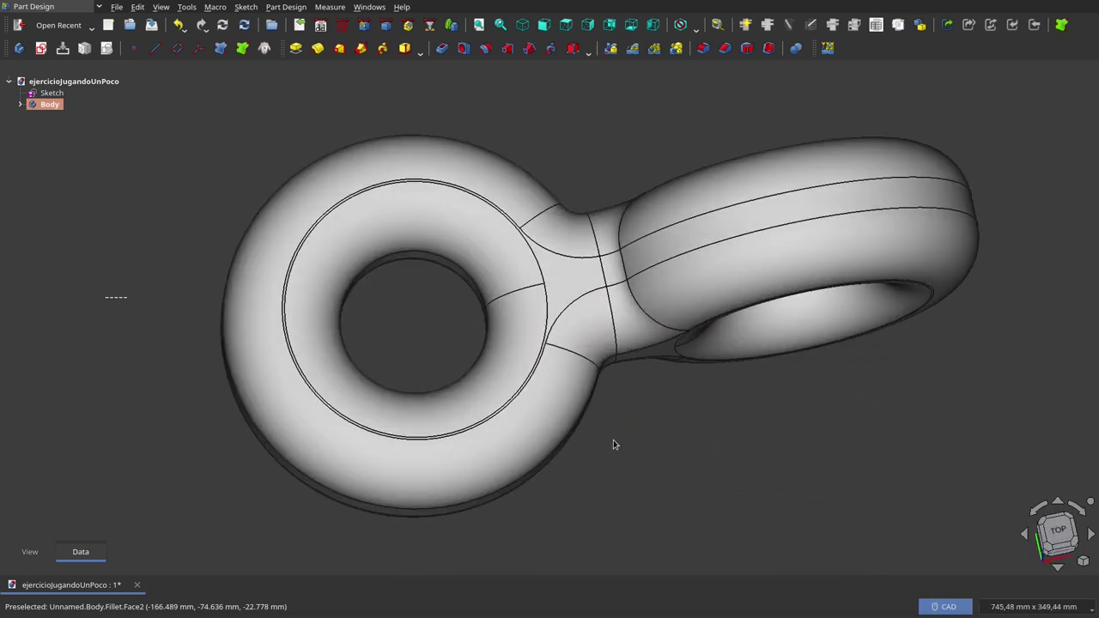
{"action": "mouse_move", "coordinate": [610, 458]}
{"action": "middle_mouse_down"}
{"action": "mouse_move", "coordinate": [608, 346]}
{"action": "mouse_move", "coordinate": [643, 361]}
{"action": "mouse_move", "coordinate": [609, 445]}
{"action": "middle_mouse_up"}
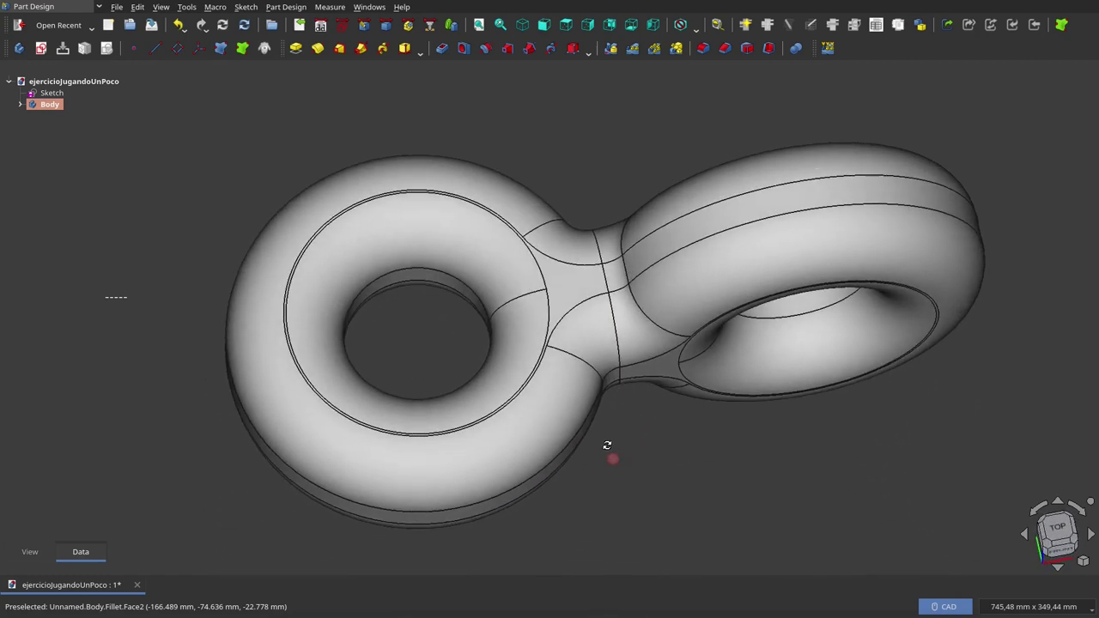
{"action": "left_click", "coordinate": [51, 95]}
{"action": "left_click", "coordinate": [134, 432]}
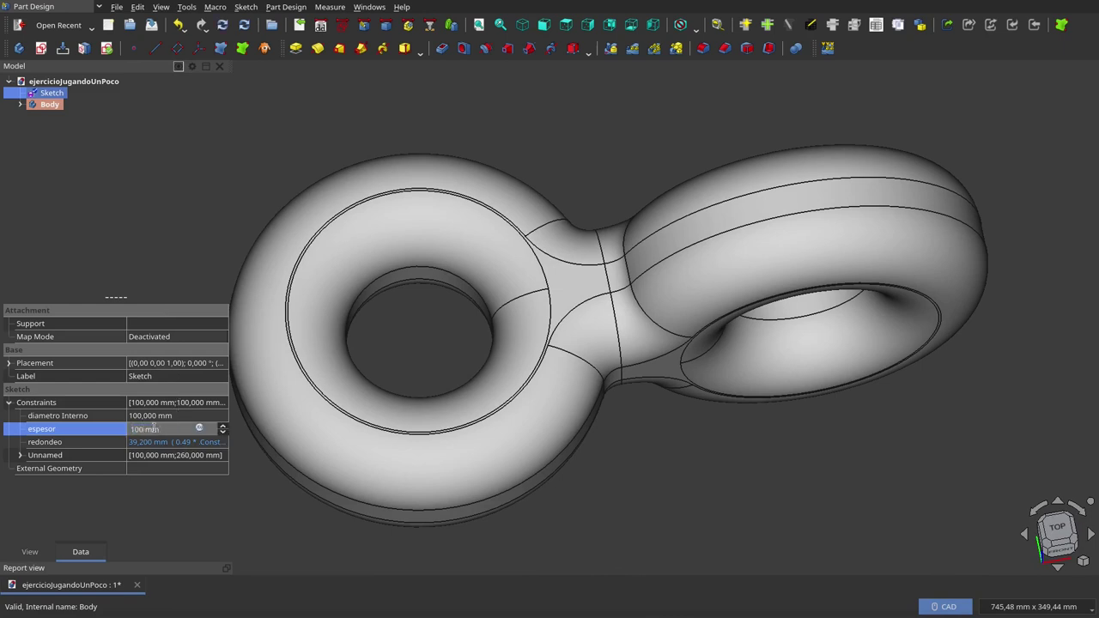
Step: Commit espesor at 100 mm, so redondeo follows to 49 mm
{"action": "left_click", "coordinate": [605, 472]}
{"action": "scroll", "coordinate": [679, 463], "scroll_direction": "down", "scroll_amount": 1}
{"action": "scroll", "coordinate": [685, 463], "scroll_direction": "down", "scroll_amount": 2}
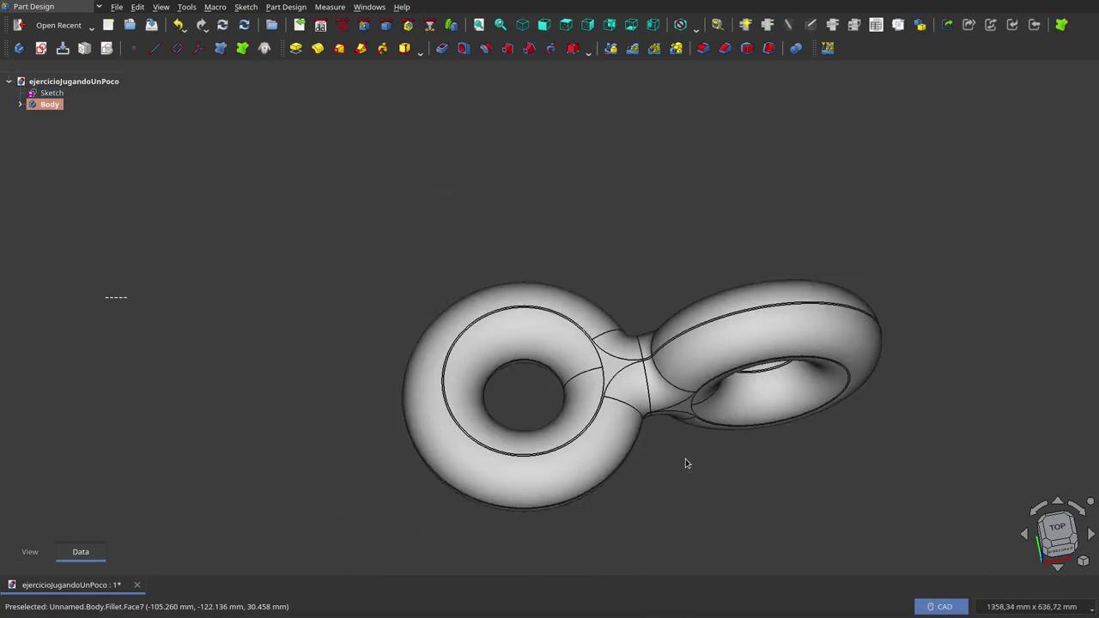
{"action": "middle_click_drag", "start_coordinate": [685, 463], "coordinate": [593, 361]}
{"action": "scroll", "coordinate": [584, 316], "scroll_direction": "down", "scroll_amount": 3}
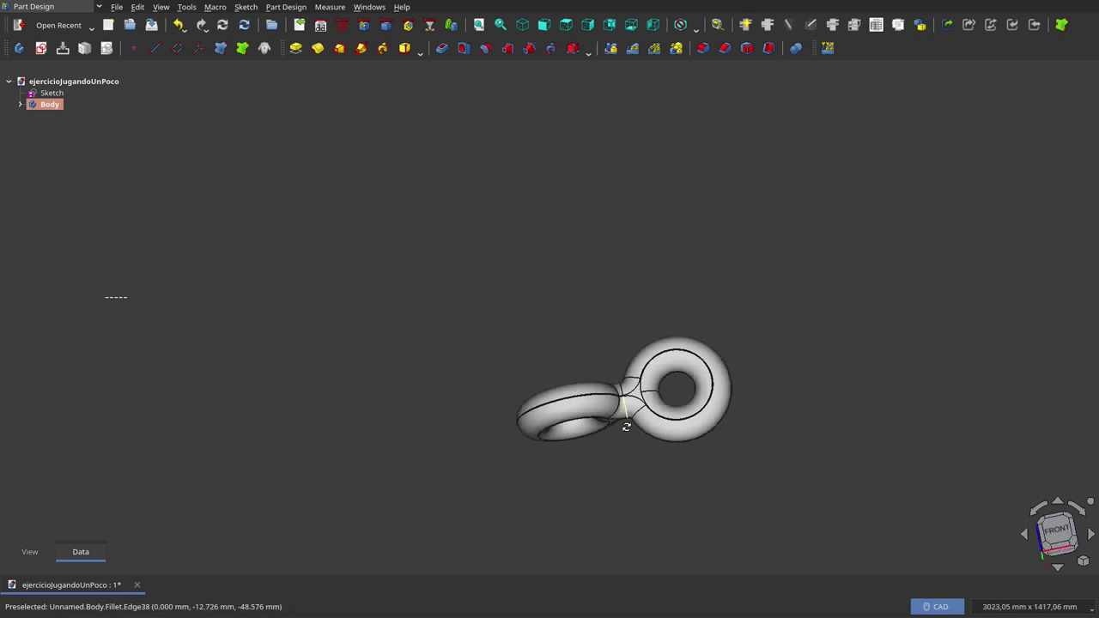
{"action": "mouse_move", "coordinate": [626, 427]}
{"action": "middle_mouse_down"}
{"action": "mouse_move", "coordinate": [606, 498]}
{"action": "mouse_move", "coordinate": [613, 538]}
{"action": "middle_mouse_up"}
{"action": "scroll", "coordinate": [640, 512], "scroll_direction": "up", "scroll_amount": 3}
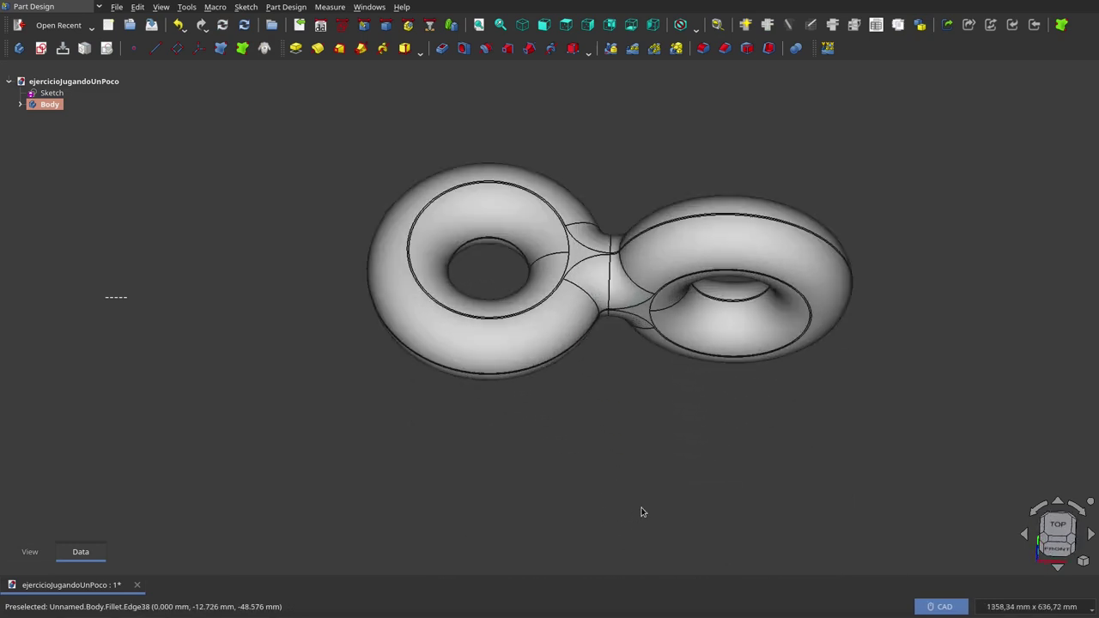
{"action": "mouse_move", "coordinate": [649, 407]}
{"action": "middle_mouse_down"}
{"action": "mouse_move", "coordinate": [666, 441]}
{"action": "mouse_move", "coordinate": [613, 451]}
{"action": "mouse_move", "coordinate": [569, 442]}
{"action": "mouse_move", "coordinate": [556, 390]}
{"action": "mouse_move", "coordinate": [592, 326]}
{"action": "mouse_move", "coordinate": [618, 221]}
{"action": "mouse_move", "coordinate": [665, 281]}
{"action": "mouse_move", "coordinate": [682, 369]}
{"action": "mouse_move", "coordinate": [729, 446]}
{"action": "middle_mouse_up"}
Step: Orbit around the fat joined tori to inspect the fillet between the rings
{"action": "scroll", "coordinate": [634, 299], "scroll_direction": "up", "scroll_amount": 5}
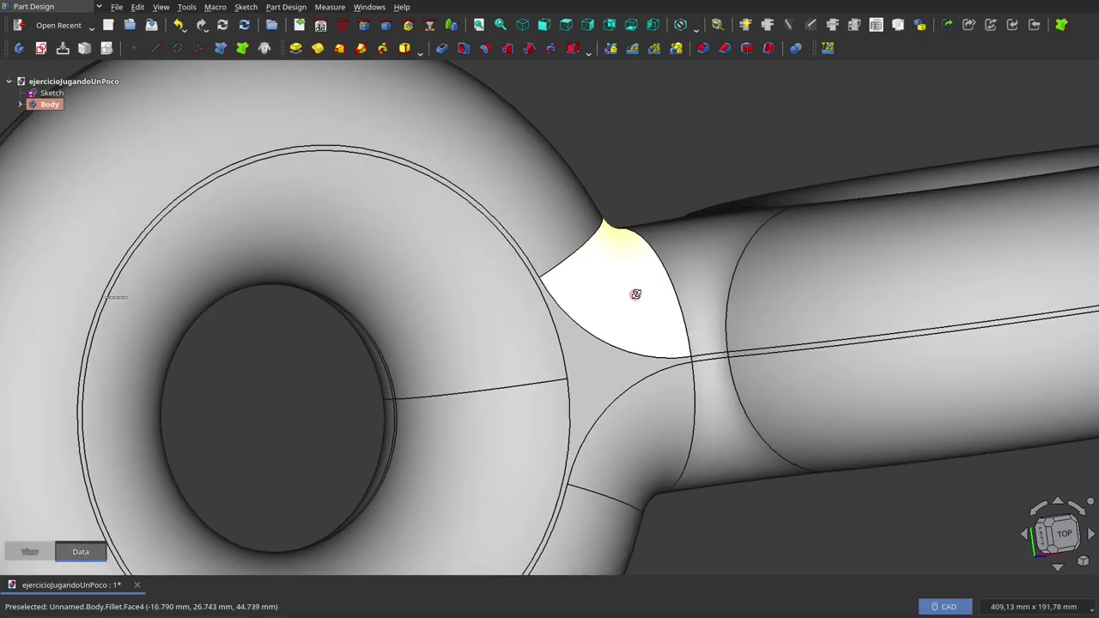
{"action": "mouse_move", "coordinate": [635, 294]}
{"action": "middle_mouse_down"}
{"action": "mouse_move", "coordinate": [583, 314]}
{"action": "mouse_move", "coordinate": [539, 312]}
{"action": "middle_mouse_up"}
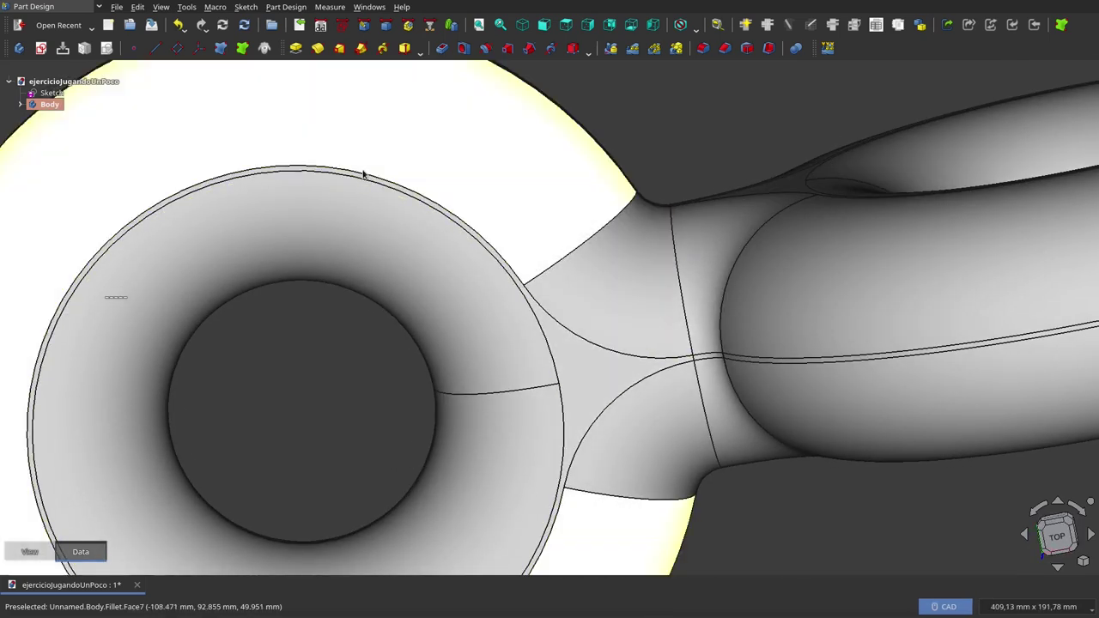
{"action": "scroll", "coordinate": [377, 182], "scroll_direction": "down", "scroll_amount": 5}
{"action": "mouse_move", "coordinate": [559, 208]}
{"action": "middle_mouse_down"}
{"action": "mouse_move", "coordinate": [532, 304]}
{"action": "mouse_move", "coordinate": [559, 338]}
{"action": "mouse_move", "coordinate": [601, 118]}
{"action": "mouse_move", "coordinate": [735, 375]}
{"action": "middle_mouse_up"}
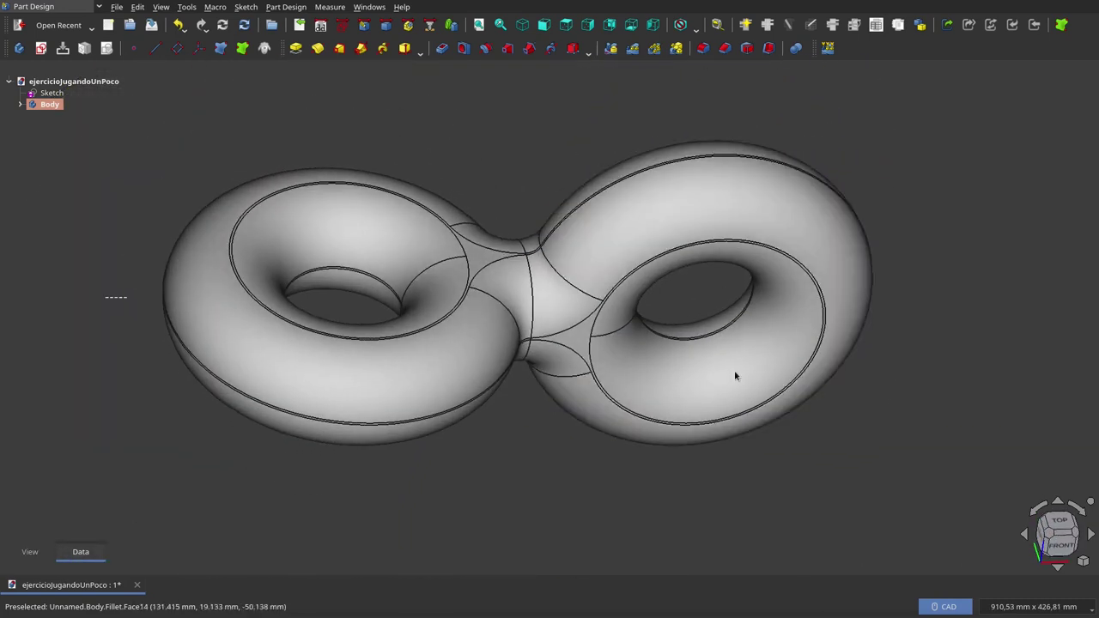
{"action": "scroll", "coordinate": [857, 413], "scroll_direction": "down", "scroll_amount": 1}
{"action": "scroll", "coordinate": [857, 413], "scroll_direction": "down", "scroll_amount": 3}
{"action": "mouse_move", "coordinate": [672, 421]}
{"action": "middle_mouse_down"}
{"action": "mouse_move", "coordinate": [657, 466]}
{"action": "mouse_move", "coordinate": [596, 498]}
{"action": "mouse_move", "coordinate": [370, 421]}
{"action": "mouse_move", "coordinate": [396, 319]}
{"action": "mouse_move", "coordinate": [517, 250]}
{"action": "mouse_move", "coordinate": [601, 167]}
{"action": "mouse_move", "coordinate": [670, 405]}
{"action": "mouse_move", "coordinate": [644, 456]}
{"action": "mouse_move", "coordinate": [737, 471]}
{"action": "middle_mouse_up"}
{"action": "scroll", "coordinate": [737, 471], "scroll_direction": "up", "scroll_amount": 4}
{"action": "scroll", "coordinate": [737, 471], "scroll_direction": "down", "scroll_amount": 2}
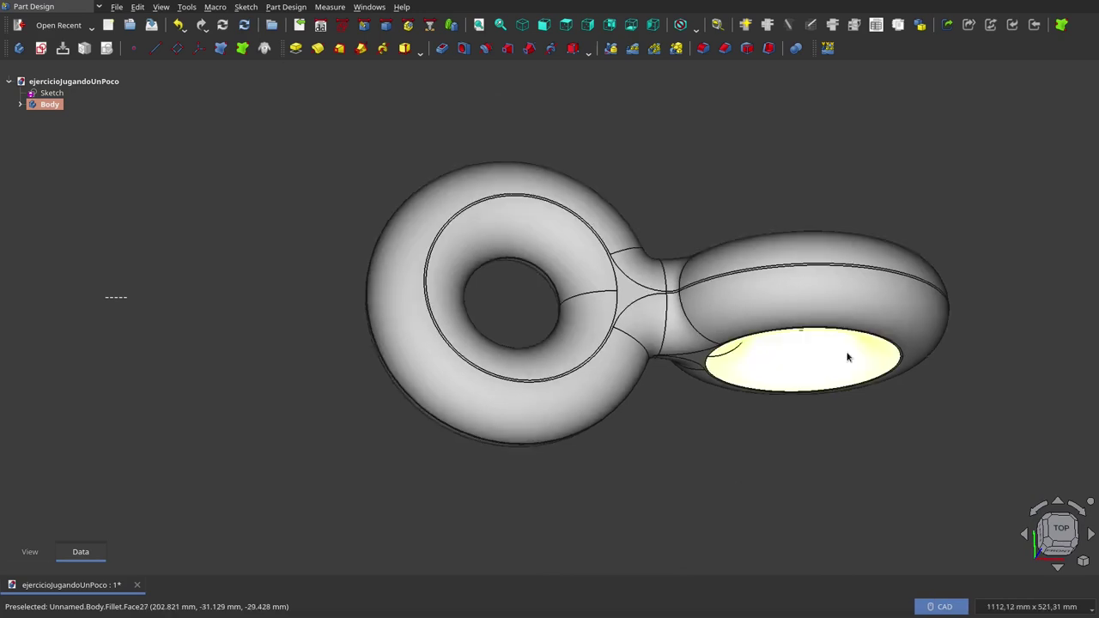
{"action": "scroll", "coordinate": [716, 420], "scroll_direction": "up", "scroll_amount": 3}
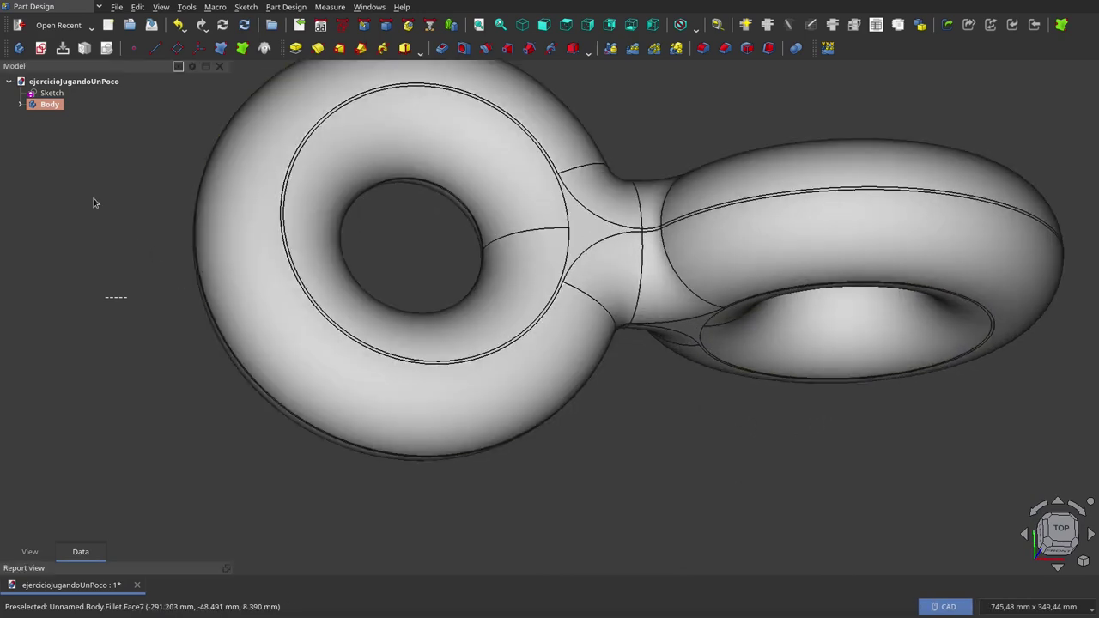
{"action": "left_click", "coordinate": [51, 92]}
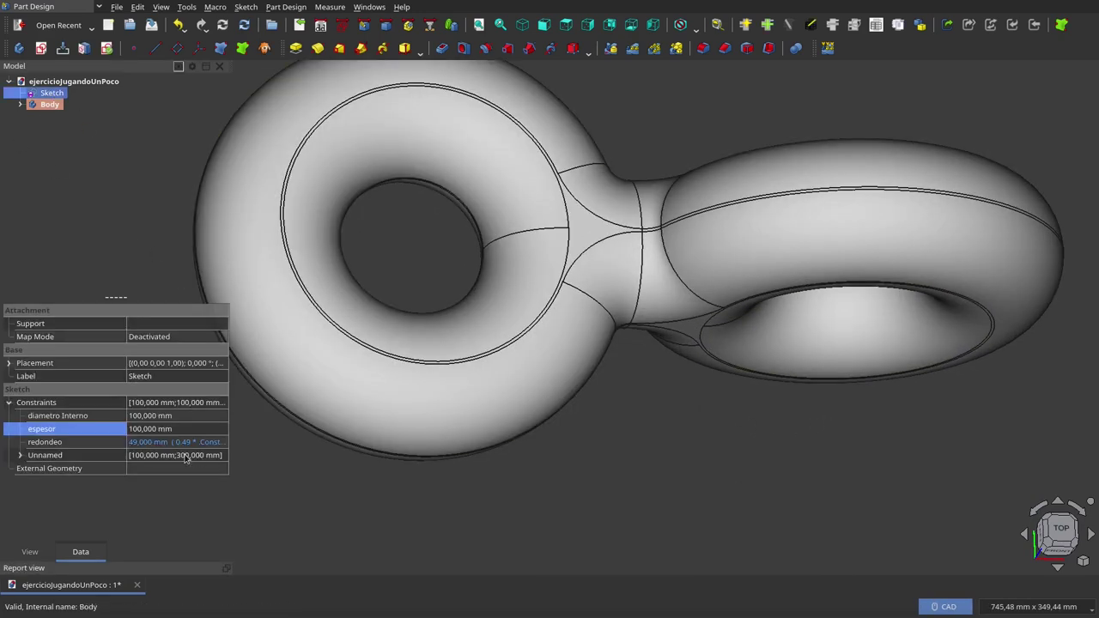
Step: Enter espesor 15 mm and diametro Interno 70 mm in the Sketch constraints
{"action": "left_click", "coordinate": [133, 416]}
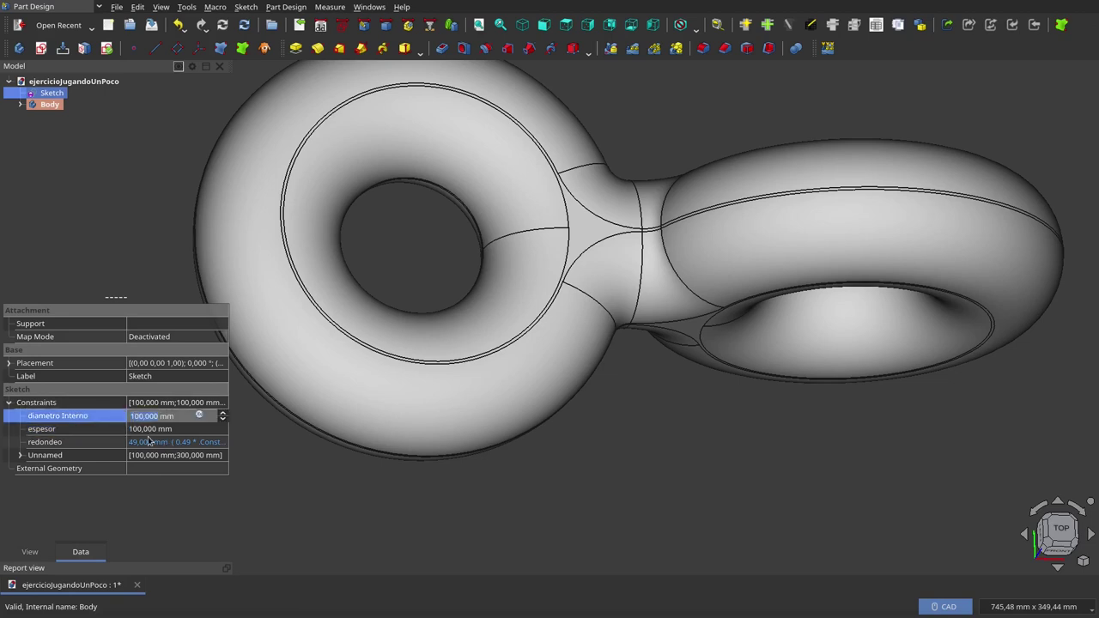
{"action": "left_click", "coordinate": [138, 429]}
{"action": "type", "text": "15"}
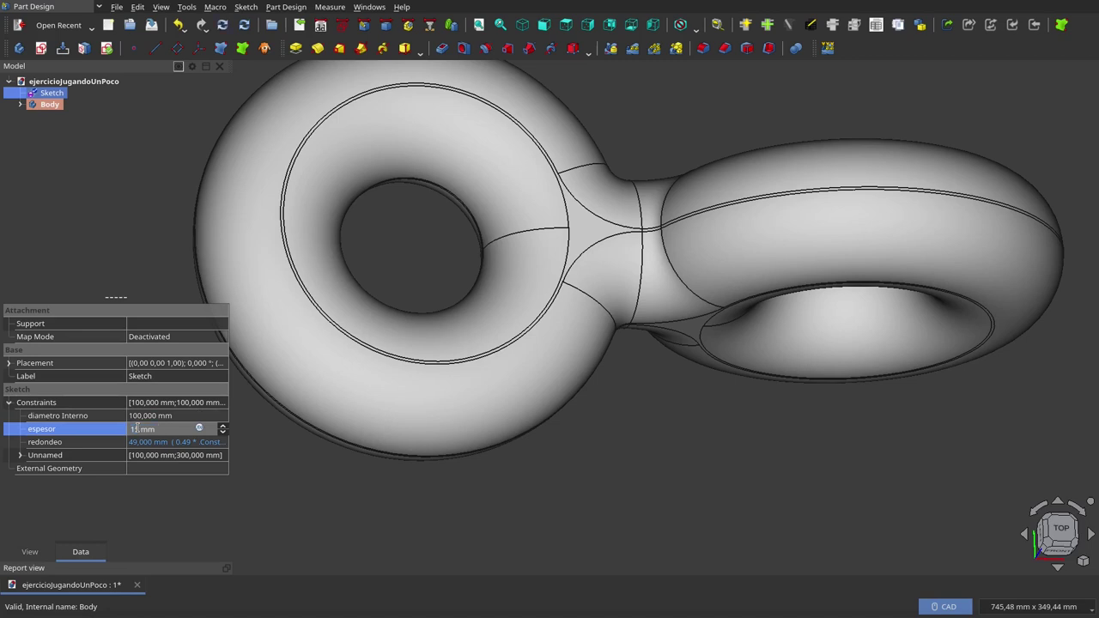
{"action": "left_click", "coordinate": [141, 416]}
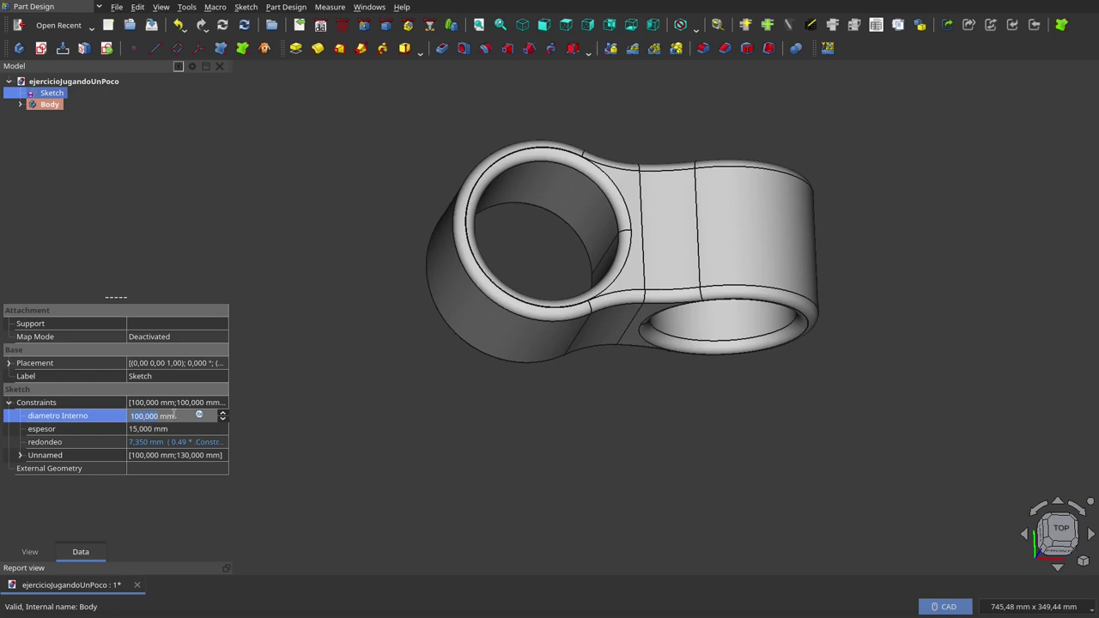
{"action": "type", "text": "70"}
{"action": "left_click", "coordinate": [670, 414]}
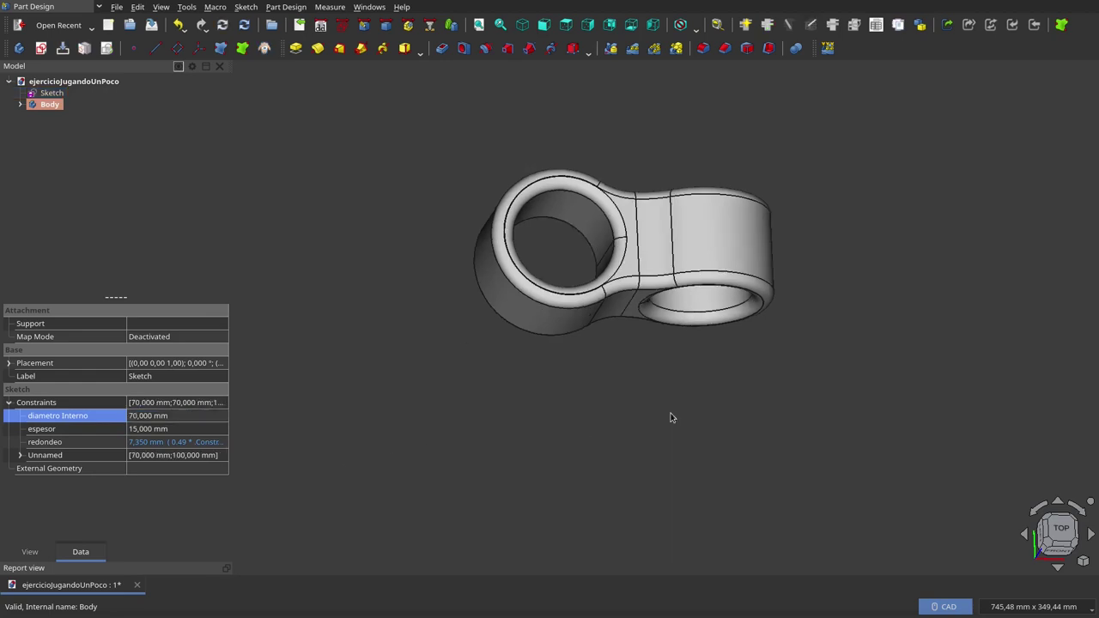
{"action": "scroll", "coordinate": [608, 420], "scroll_direction": "down", "scroll_amount": 2}
{"action": "scroll", "coordinate": [615, 300], "scroll_direction": "up", "scroll_amount": 4}
{"action": "scroll", "coordinate": [616, 301], "scroll_direction": "up", "scroll_amount": 2}
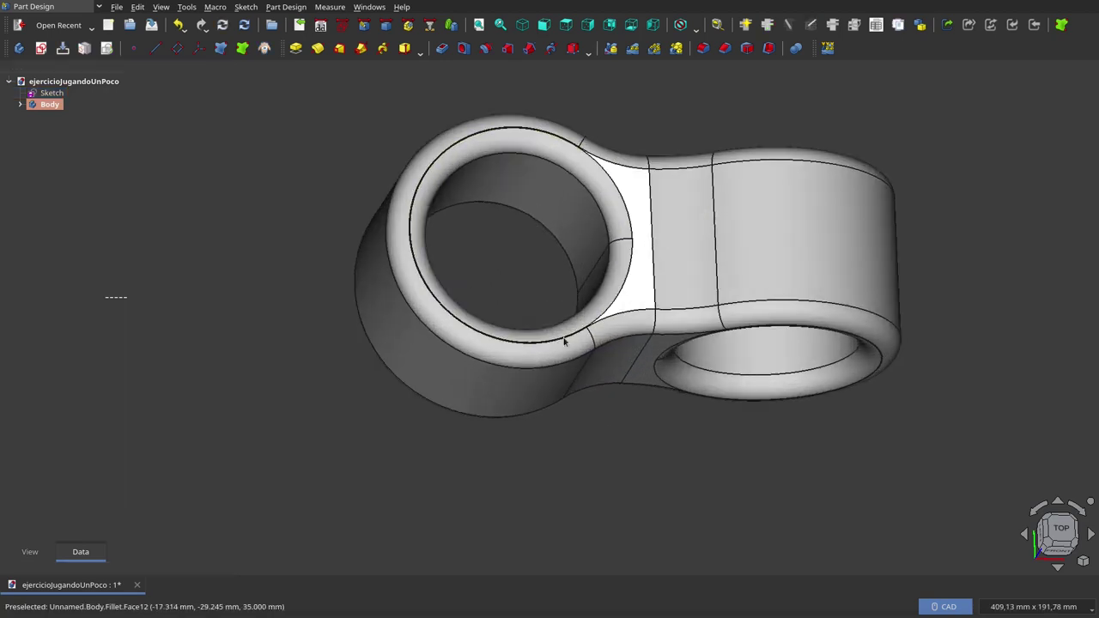
{"action": "left_click", "coordinate": [47, 93]}
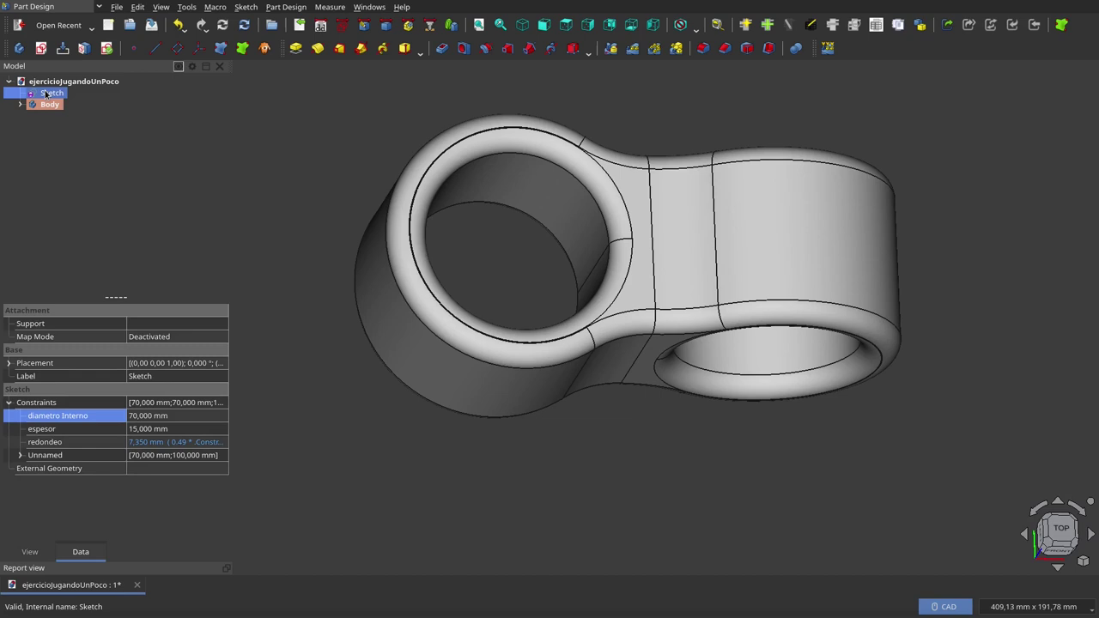
Step: Open the sketch in Sketcher and drag the Ø100, 15 mm and Ø70 labels to clearer spots
{"action": "double_click", "coordinate": [47, 94]}
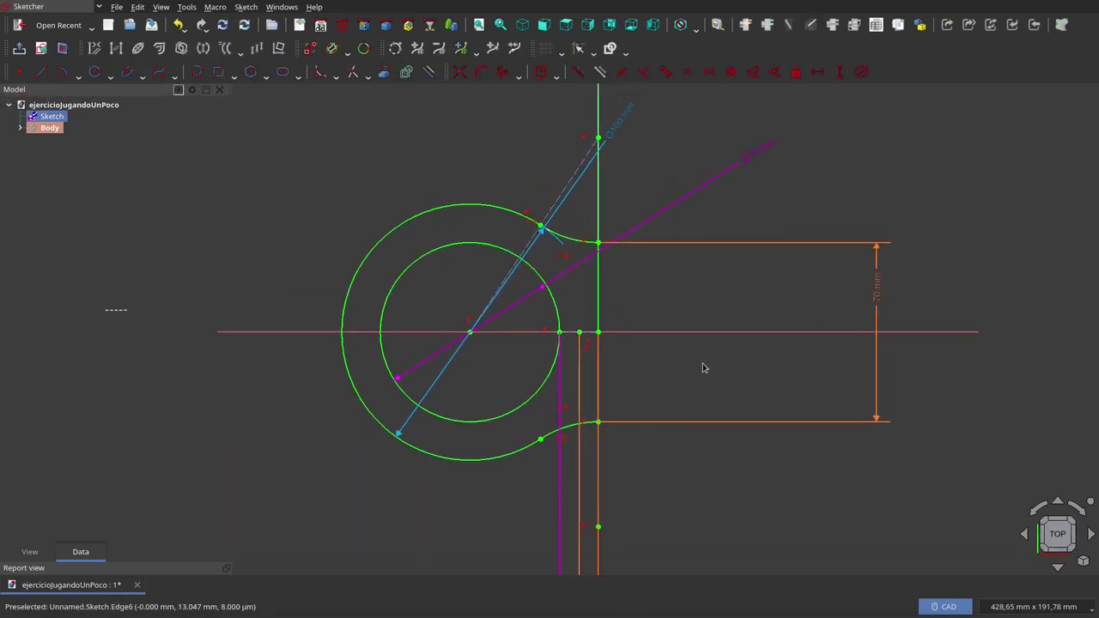
{"action": "mouse_move", "coordinate": [612, 155]}
{"action": "left_mouse_down"}
{"action": "mouse_move", "coordinate": [553, 138]}
{"action": "mouse_move", "coordinate": [669, 150]}
{"action": "left_mouse_up"}
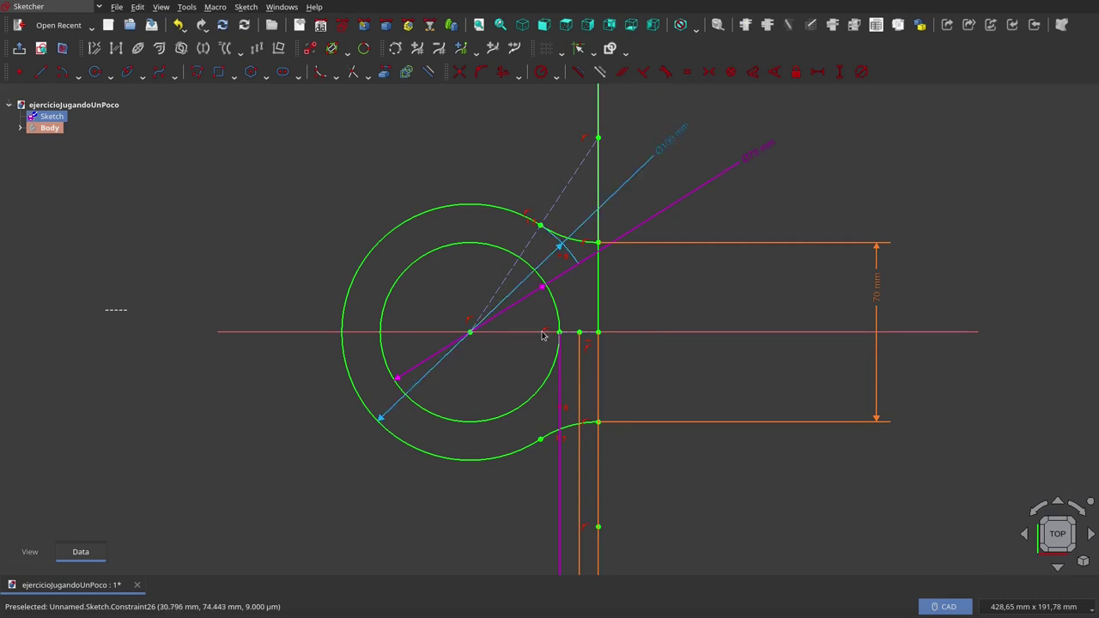
{"action": "scroll", "coordinate": [503, 263], "scroll_direction": "down", "scroll_amount": 2}
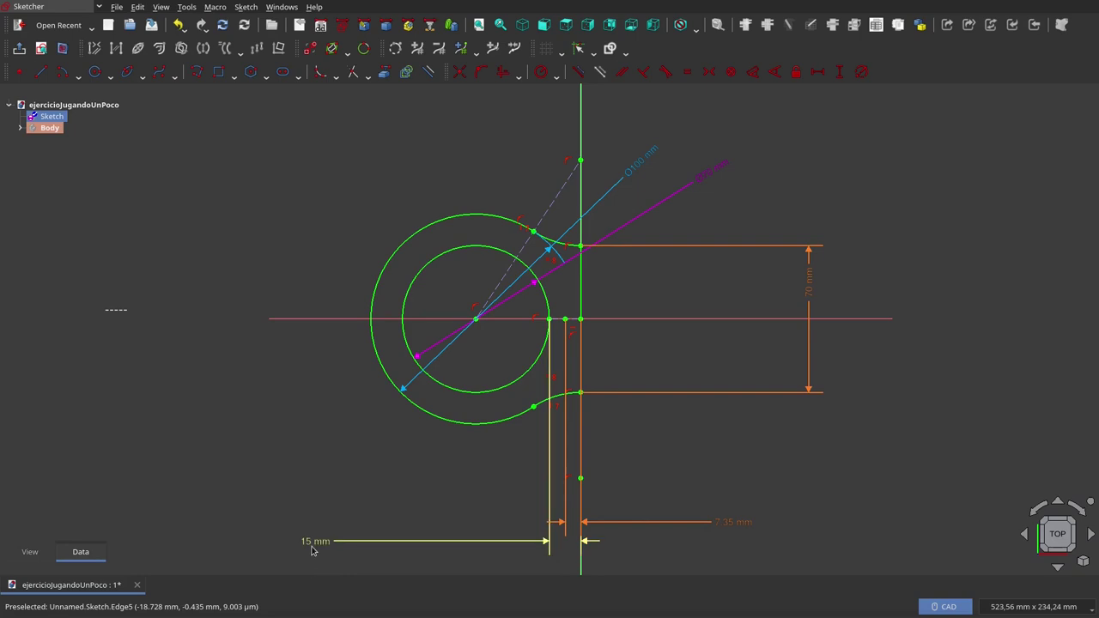
{"action": "left_click_drag", "start_coordinate": [312, 541], "coordinate": [334, 505]}
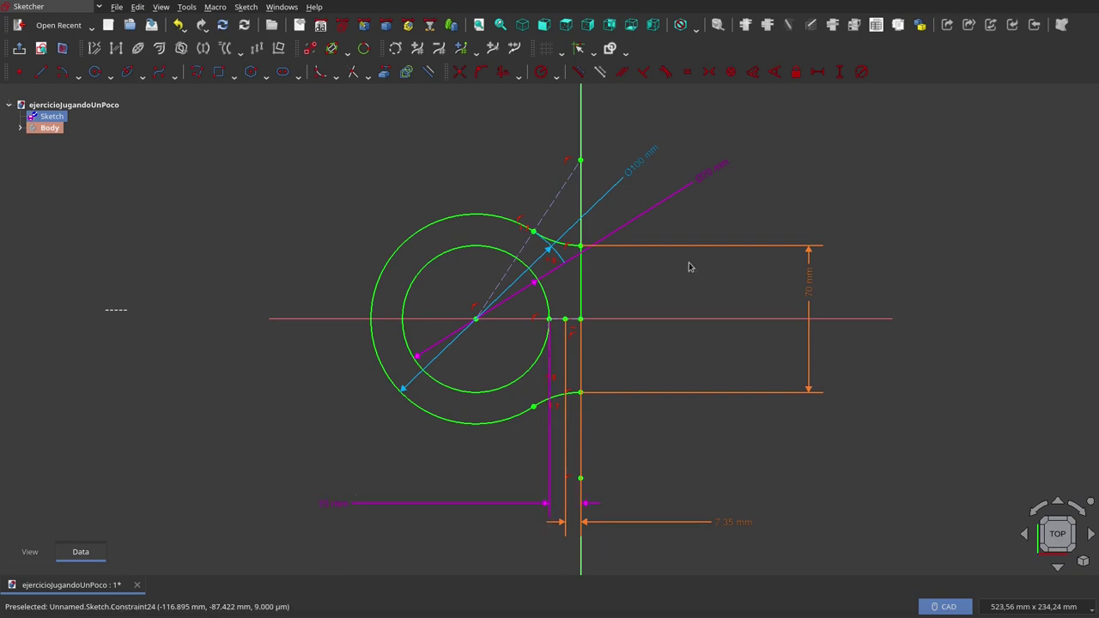
{"action": "left_click_drag", "start_coordinate": [711, 169], "coordinate": [653, 198]}
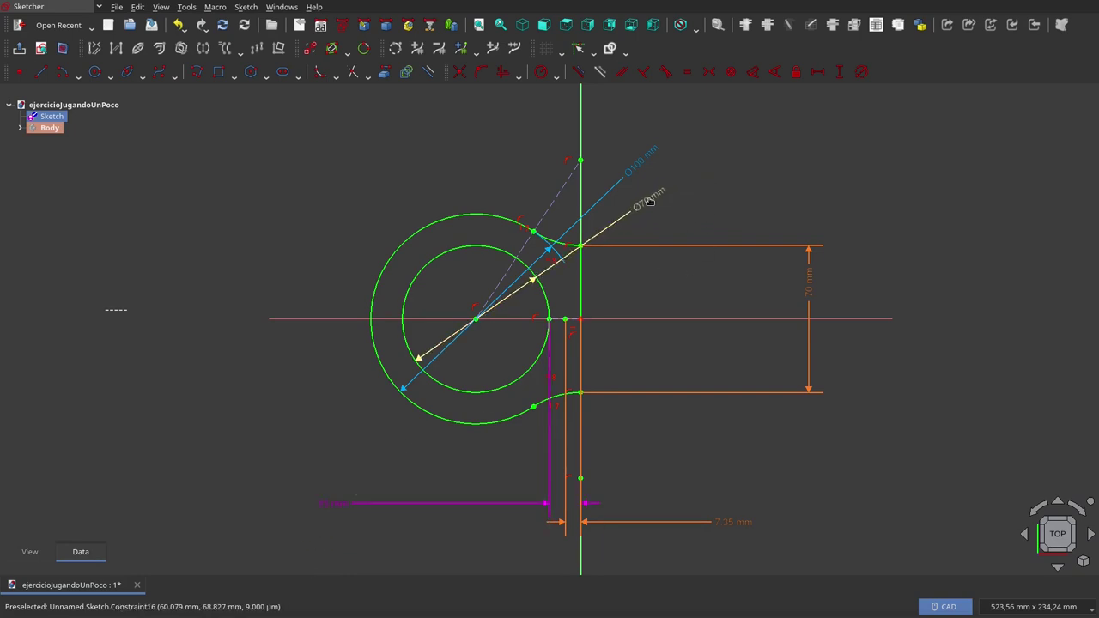
{"action": "double_click", "coordinate": [649, 199]}
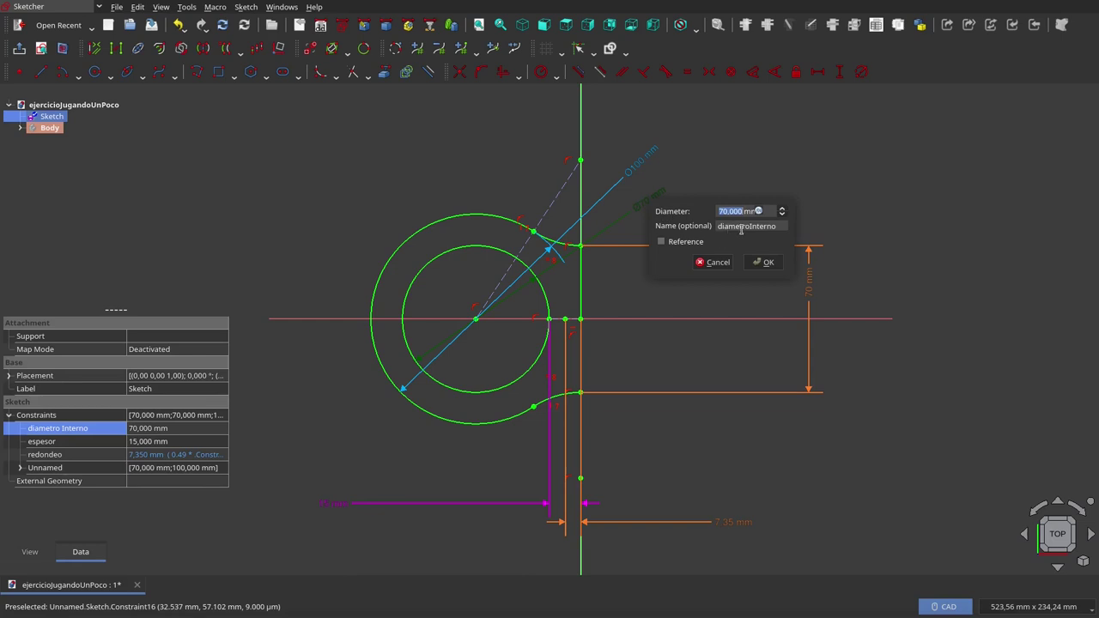
Step: Close the diameter dialog unchanged and move the 15 mm and 70 mm dimensions beside the profile
{"action": "left_click", "coordinate": [765, 262]}
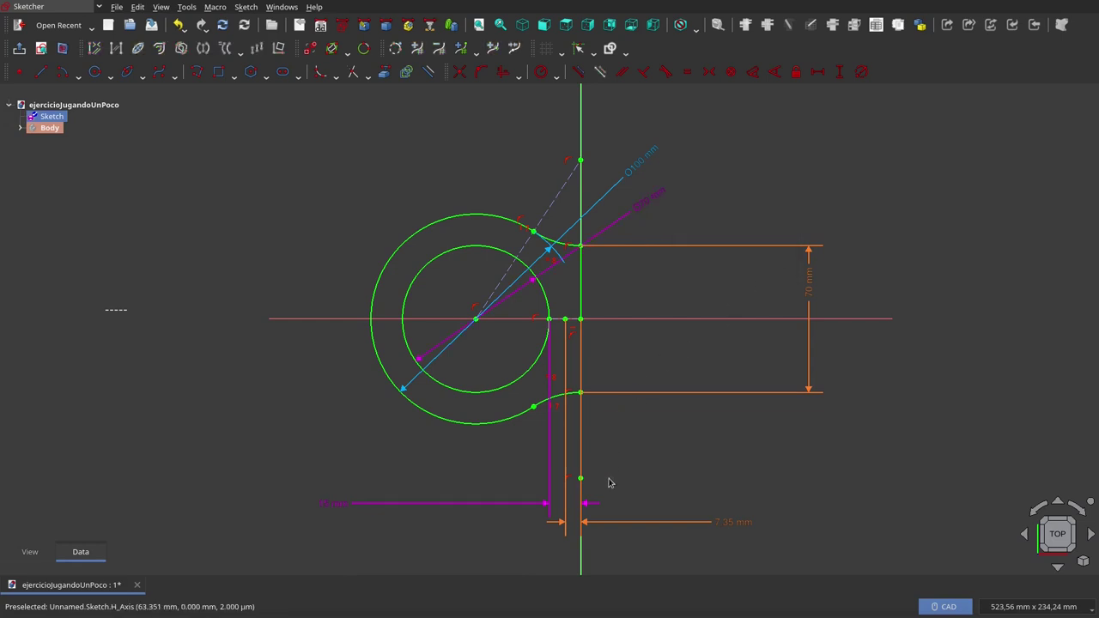
{"action": "mouse_move", "coordinate": [735, 524]}
{"action": "left_mouse_down"}
{"action": "mouse_move", "coordinate": [741, 533]}
{"action": "mouse_move", "coordinate": [736, 522]}
{"action": "left_mouse_up"}
{"action": "mouse_move", "coordinate": [438, 503]}
{"action": "left_mouse_down"}
{"action": "mouse_move", "coordinate": [447, 461]}
{"action": "mouse_move", "coordinate": [730, 370]}
{"action": "mouse_move", "coordinate": [736, 351]}
{"action": "left_mouse_up"}
{"action": "double_click", "coordinate": [735, 350]}
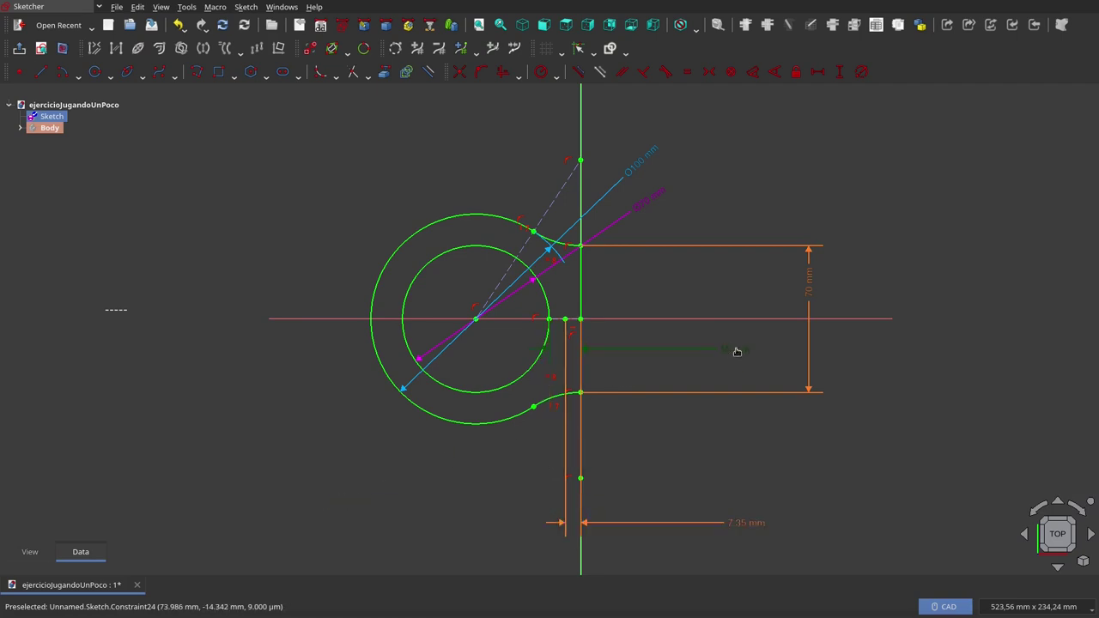
{"action": "left_click", "coordinate": [845, 411]}
{"action": "left_click_drag", "start_coordinate": [811, 285], "coordinate": [633, 296]}
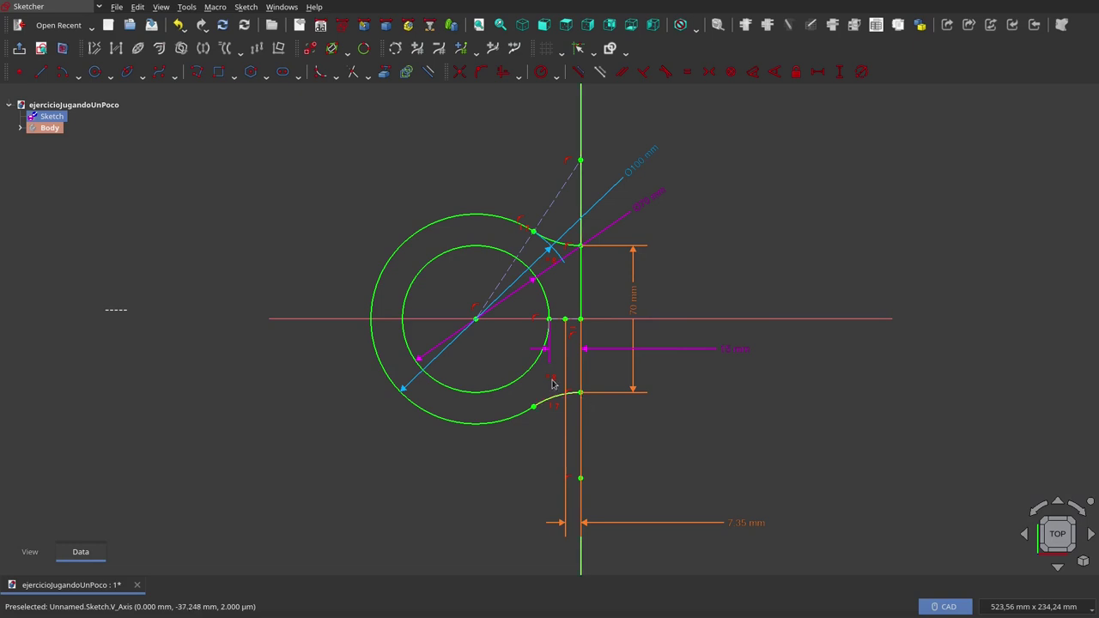
Step: Bind the 70 mm dimension to the expression .Constraints.diametroInterno
{"action": "double_click", "coordinate": [635, 297]}
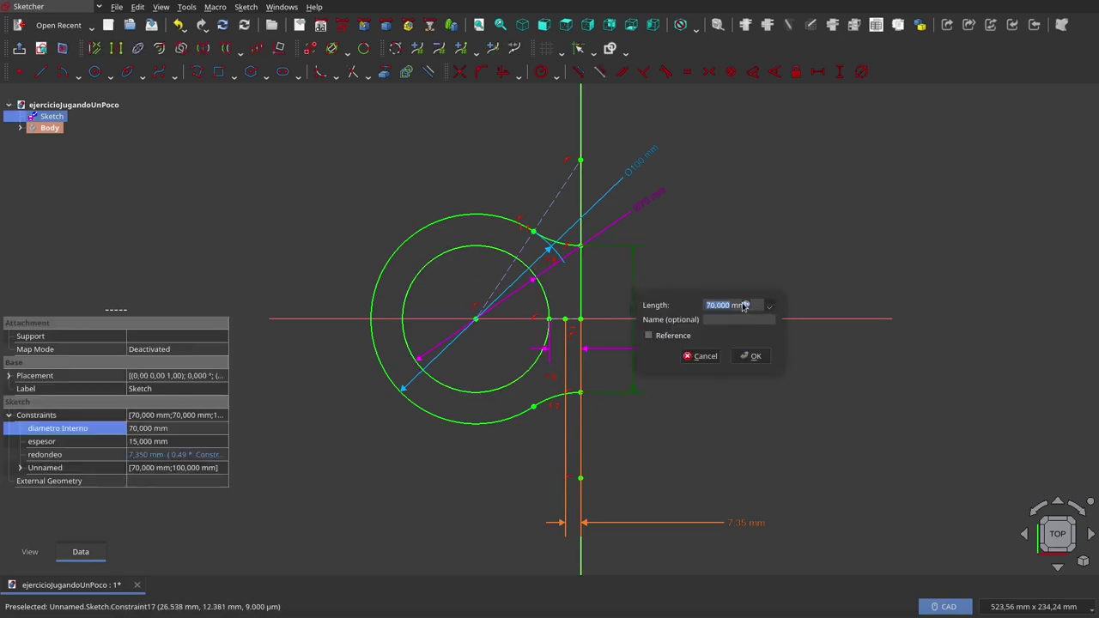
{"action": "left_click", "coordinate": [744, 306]}
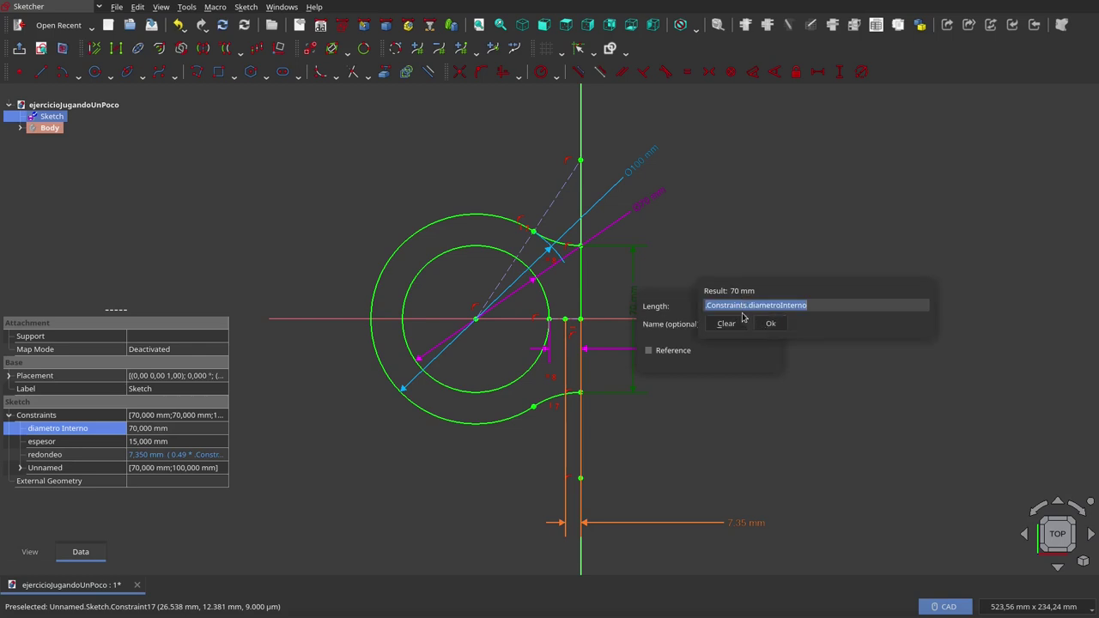
{"action": "left_click", "coordinate": [781, 327]}
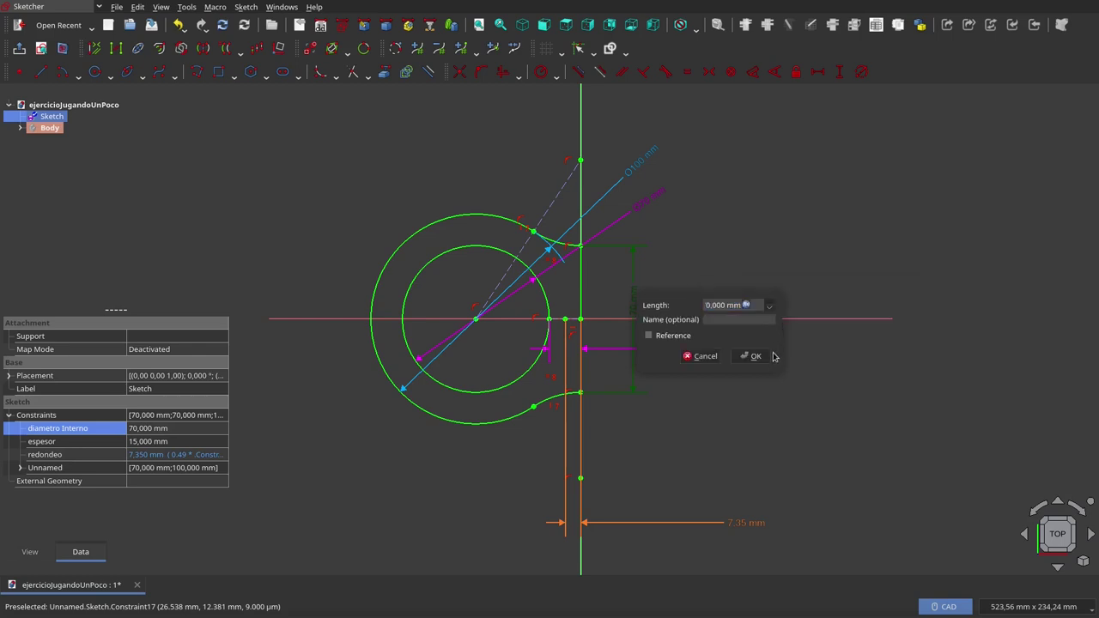
{"action": "left_click", "coordinate": [759, 357]}
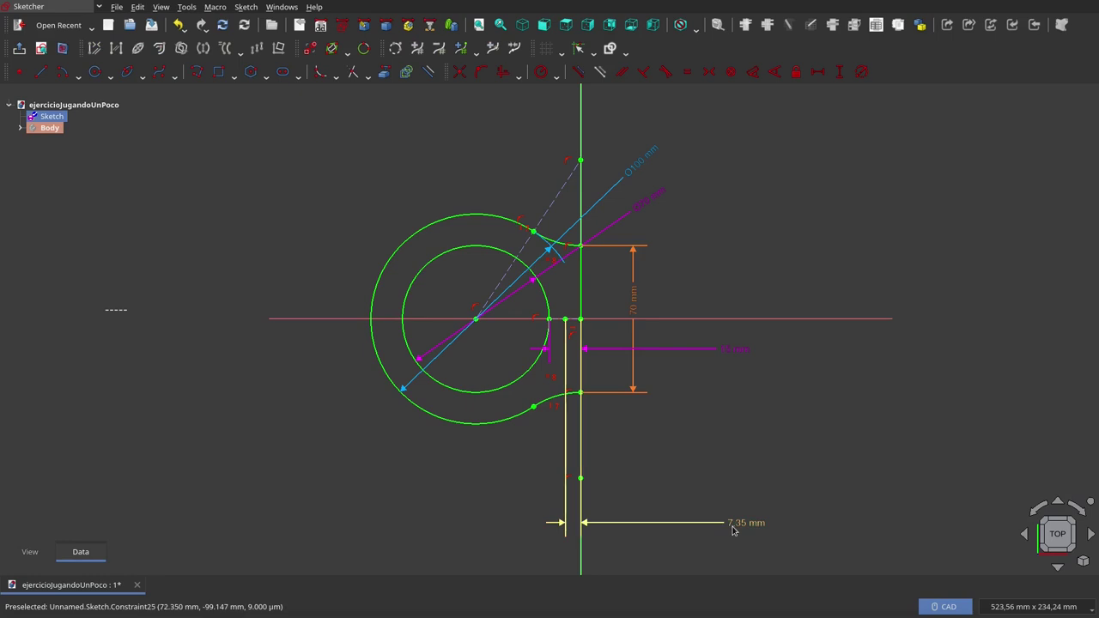
Step: Move the 7.35 mm fillet dimension up just below the 70 mm span
{"action": "scroll", "coordinate": [566, 352], "scroll_direction": "up", "scroll_amount": 3}
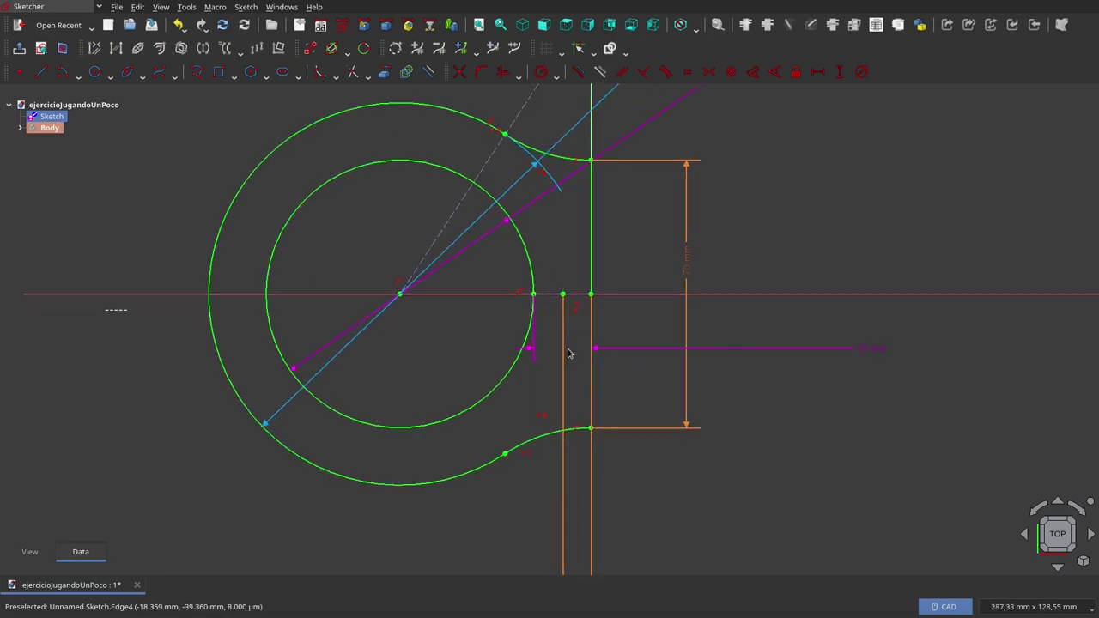
{"action": "scroll", "coordinate": [592, 374], "scroll_direction": "up", "scroll_amount": 1}
{"action": "scroll", "coordinate": [569, 400], "scroll_direction": "down", "scroll_amount": 3}
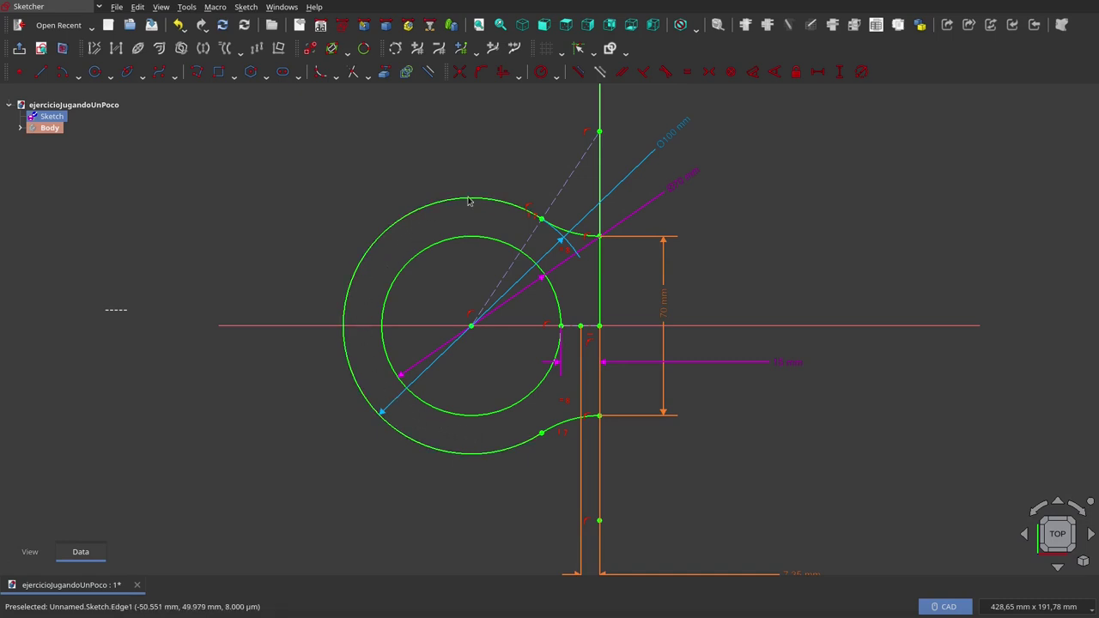
{"action": "left_click", "coordinate": [789, 362]}
{"action": "scroll", "coordinate": [554, 348], "scroll_direction": "down", "scroll_amount": 1}
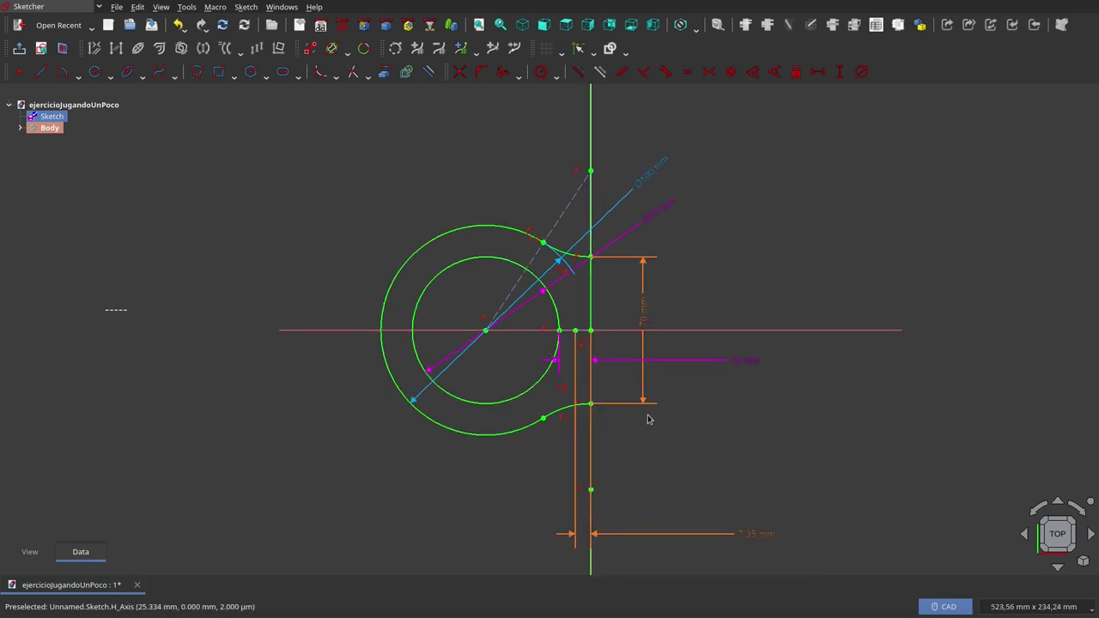
{"action": "left_click_drag", "start_coordinate": [748, 533], "coordinate": [746, 431]}
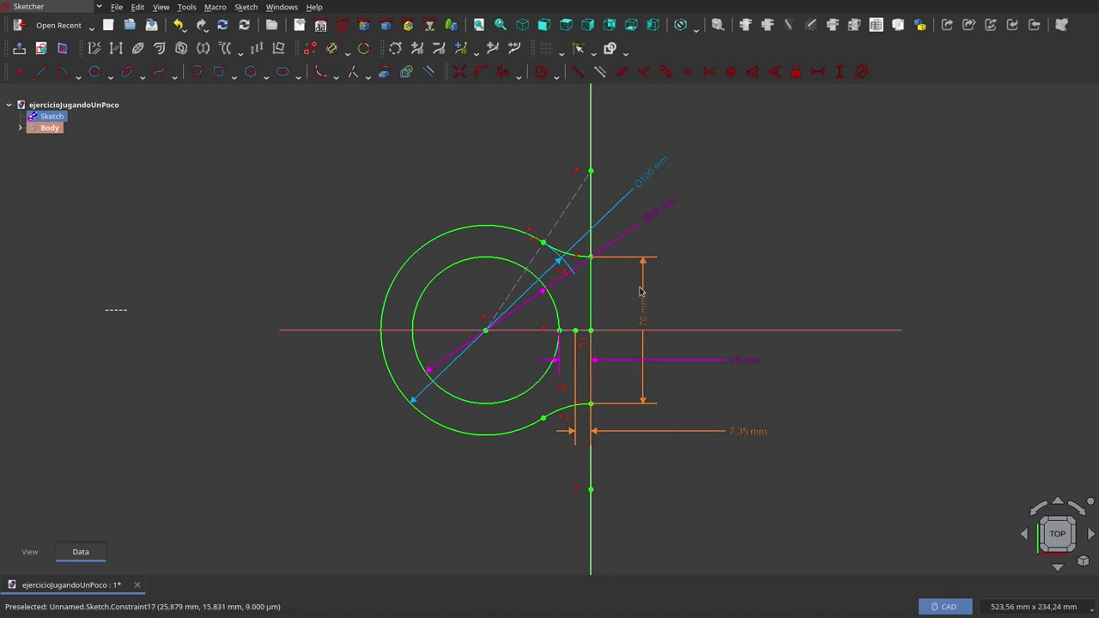
{"action": "left_click", "coordinate": [743, 364]}
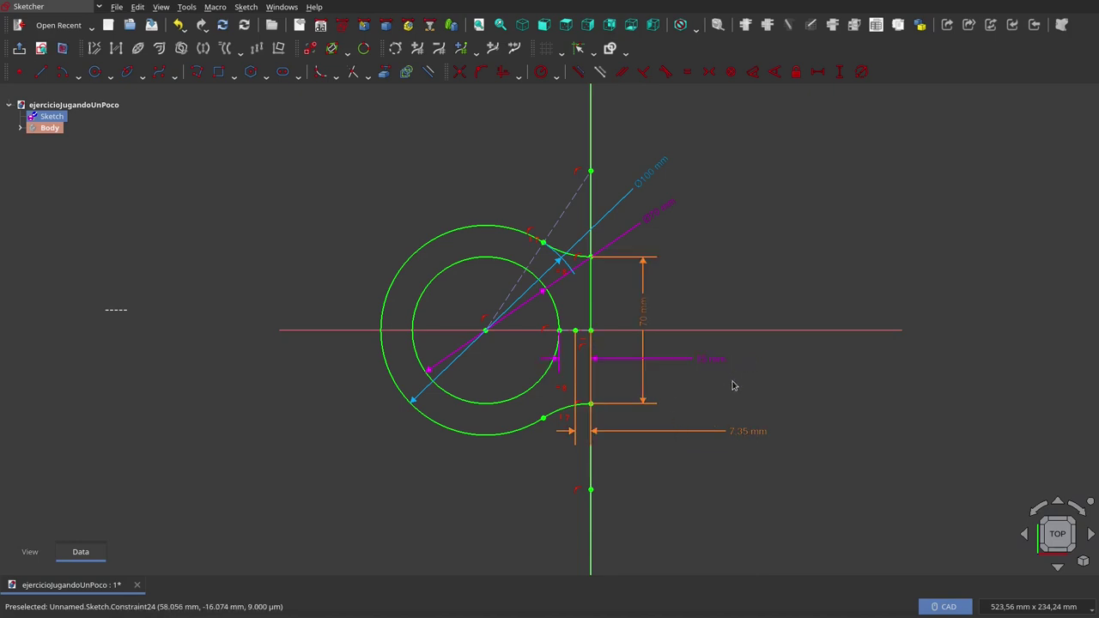
{"action": "left_click", "coordinate": [747, 436]}
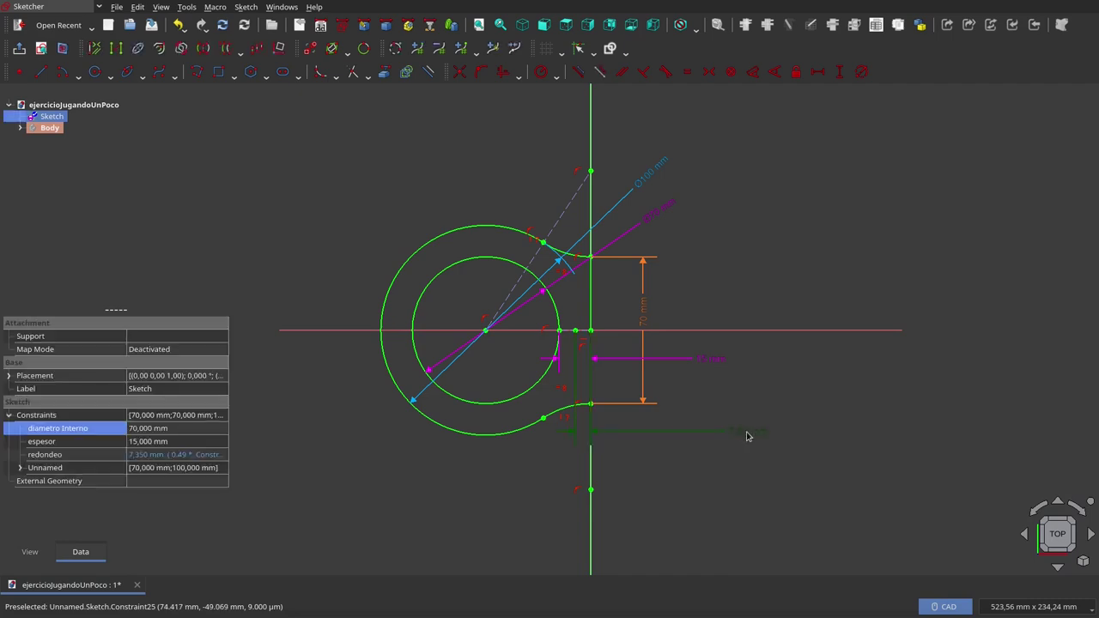
{"action": "double_click", "coordinate": [747, 436]}
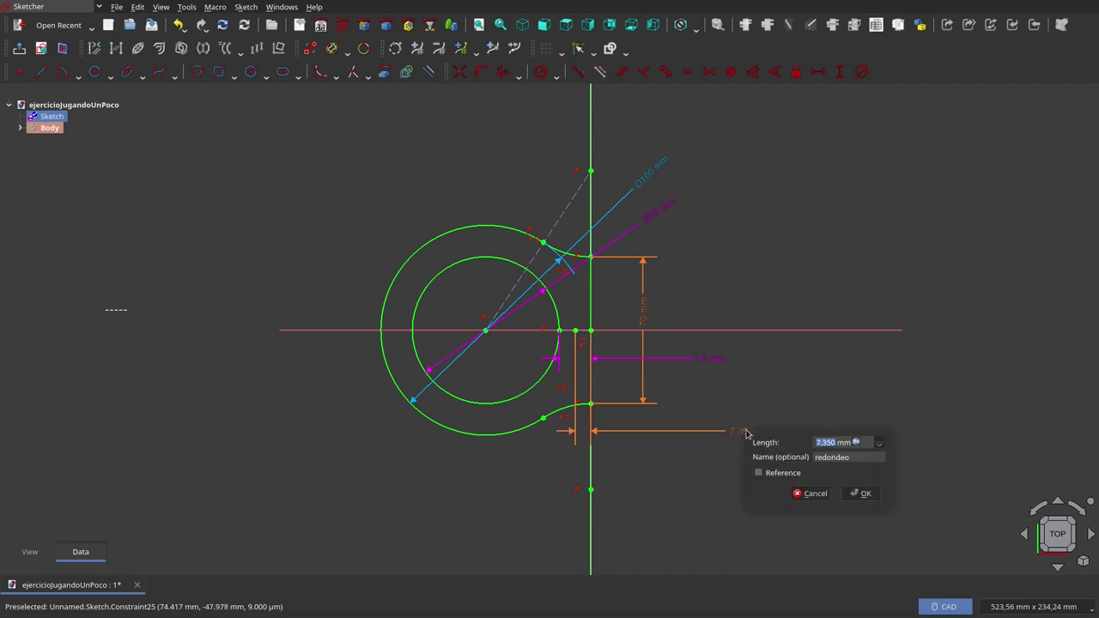
{"action": "left_click", "coordinate": [856, 442]}
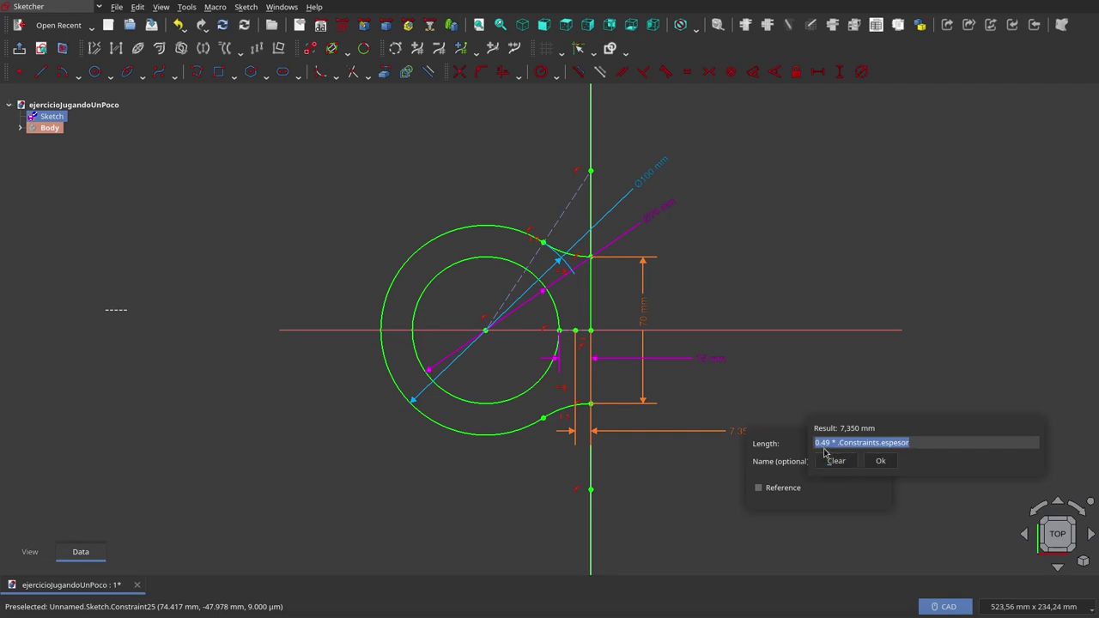
{"action": "left_click", "coordinate": [881, 464]}
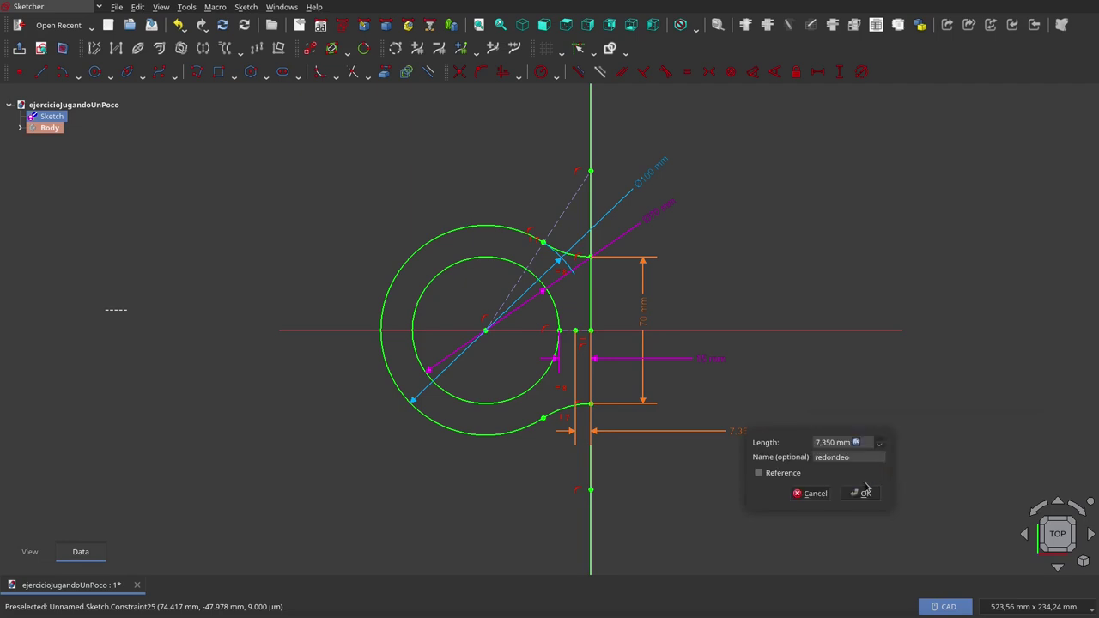
{"action": "left_click", "coordinate": [855, 486]}
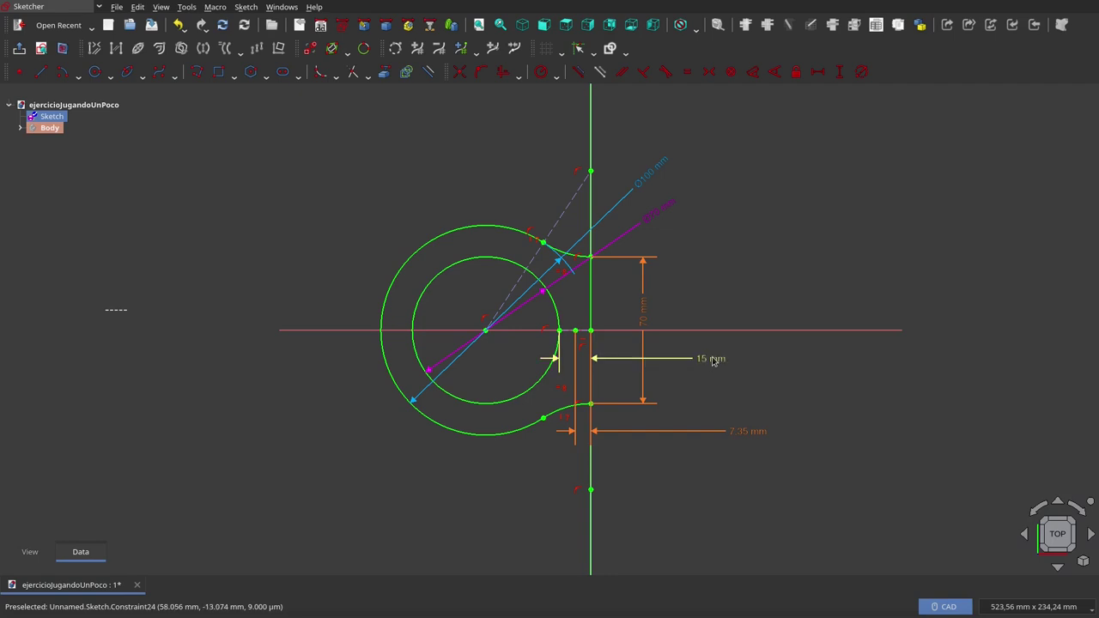
Step: Place the 15 mm and Ø100 labels, then close the sketch back to the 3D link
{"action": "left_click_drag", "start_coordinate": [709, 359], "coordinate": [803, 375]}
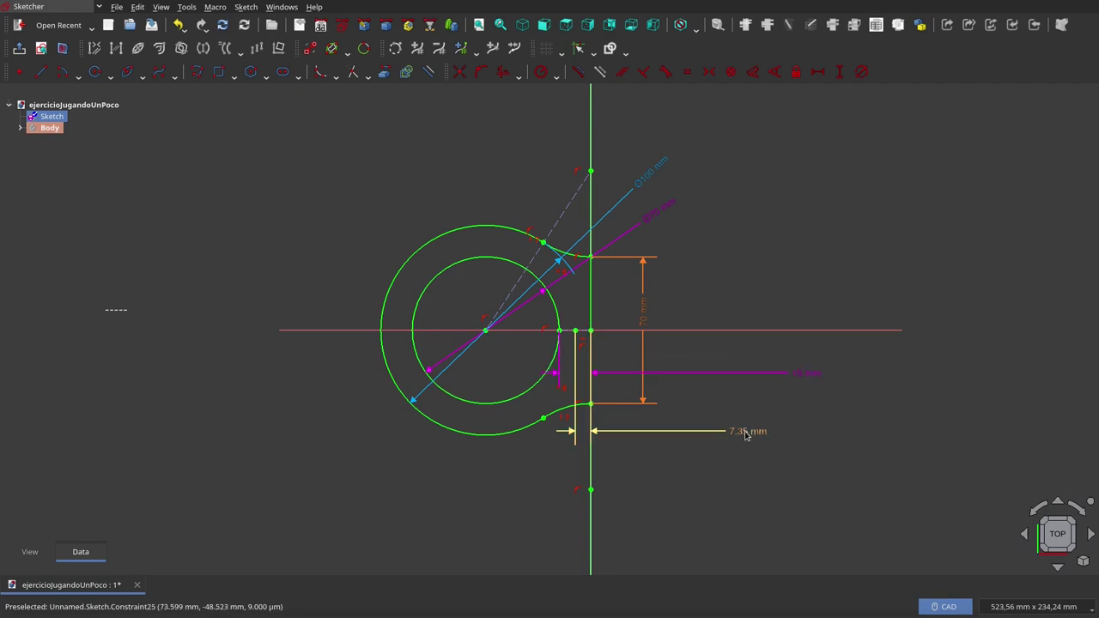
{"action": "left_click_drag", "start_coordinate": [621, 195], "coordinate": [654, 156]}
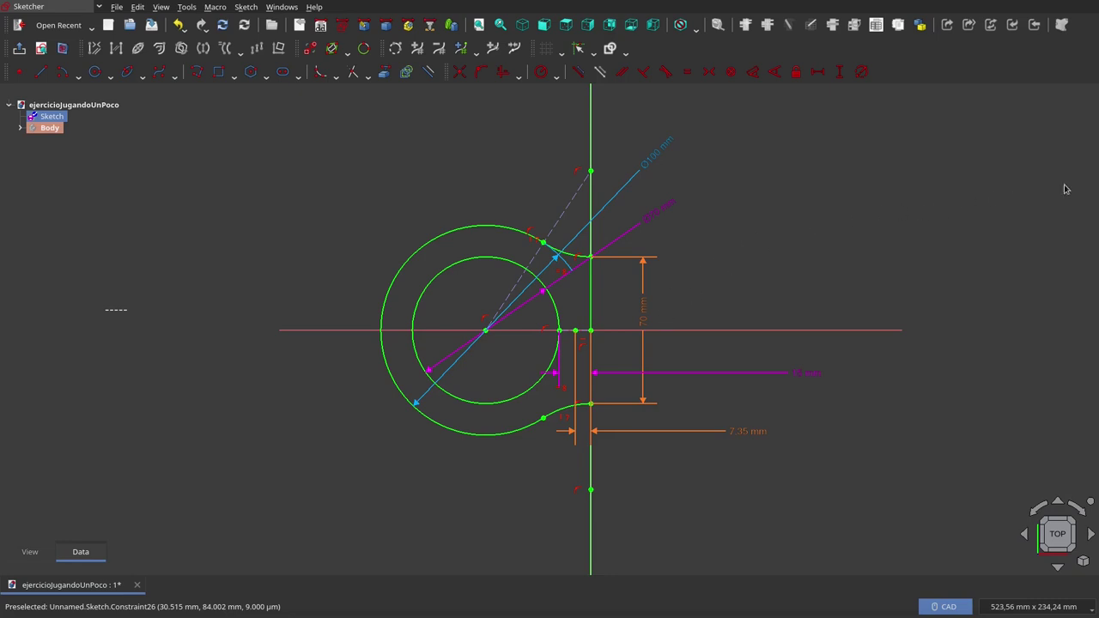
{"action": "left_click", "coordinate": [941, 120]}
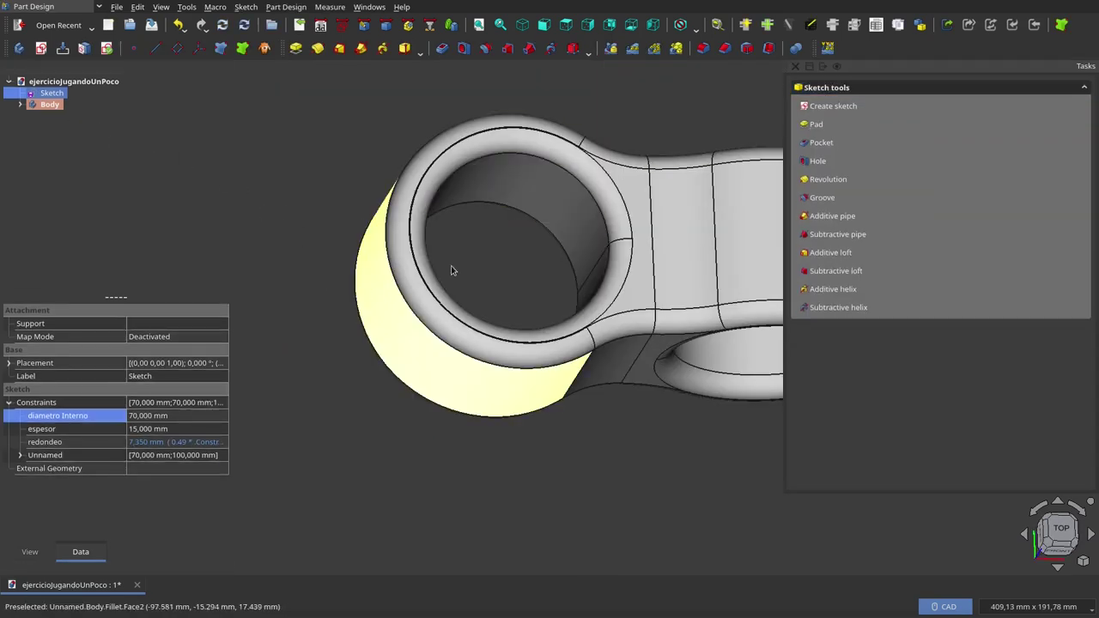
Step: Expand the Body, hide it, and review the Fillet, Sketch and both Binder properties
{"action": "left_click", "coordinate": [298, 138]}
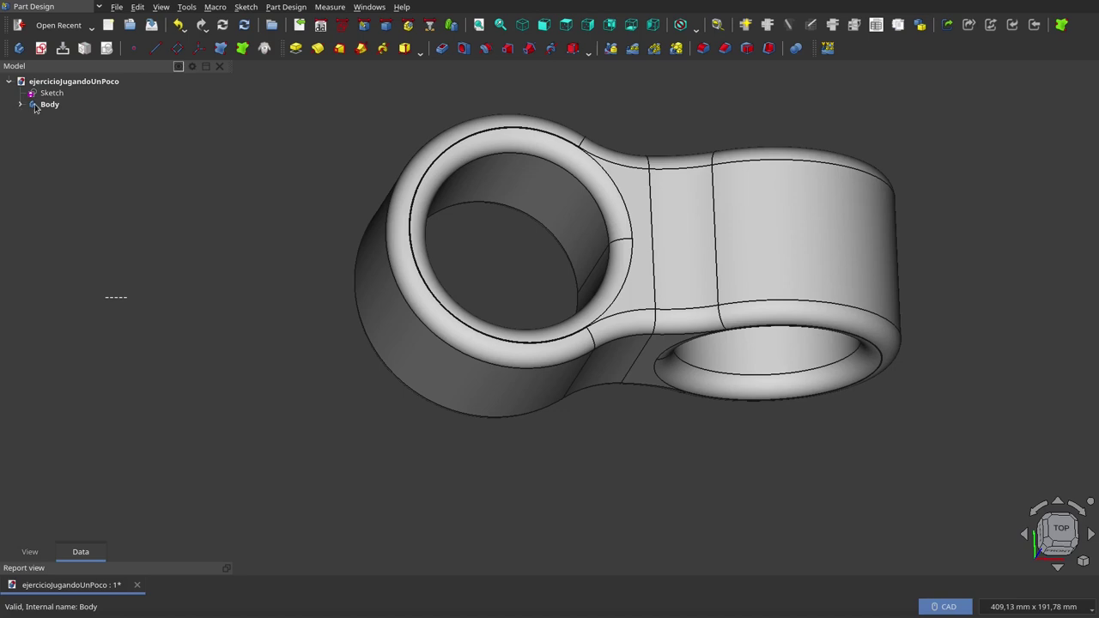
{"action": "left_click", "coordinate": [35, 107]}
{"action": "key", "text": "space"}
{"action": "left_click", "coordinate": [20, 104]}
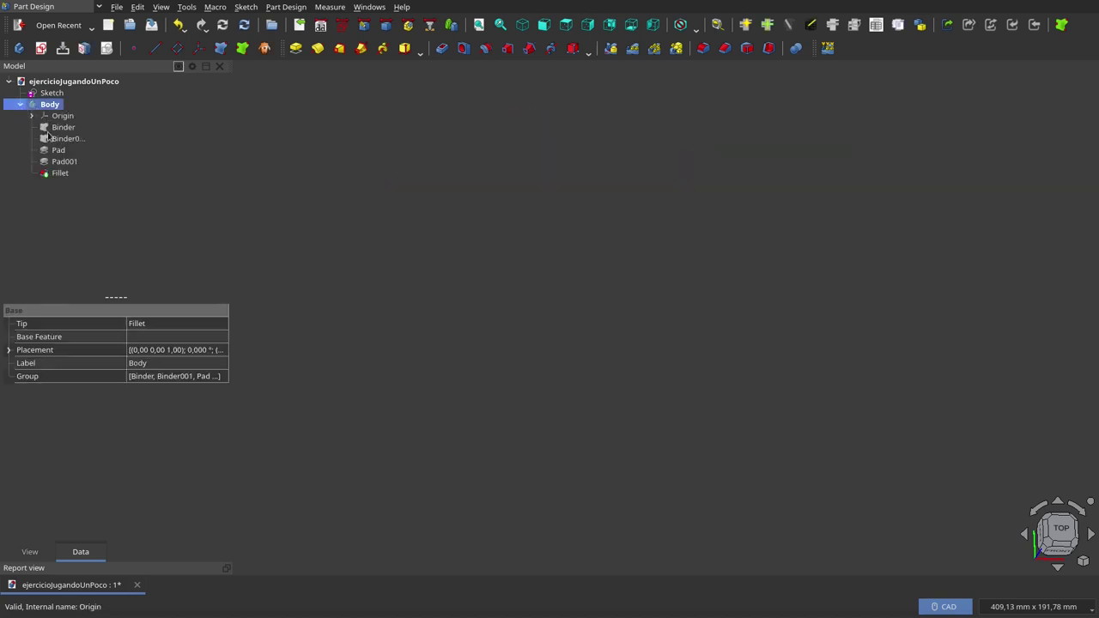
{"action": "left_click", "coordinate": [59, 172]}
{"action": "left_click", "coordinate": [53, 93]}
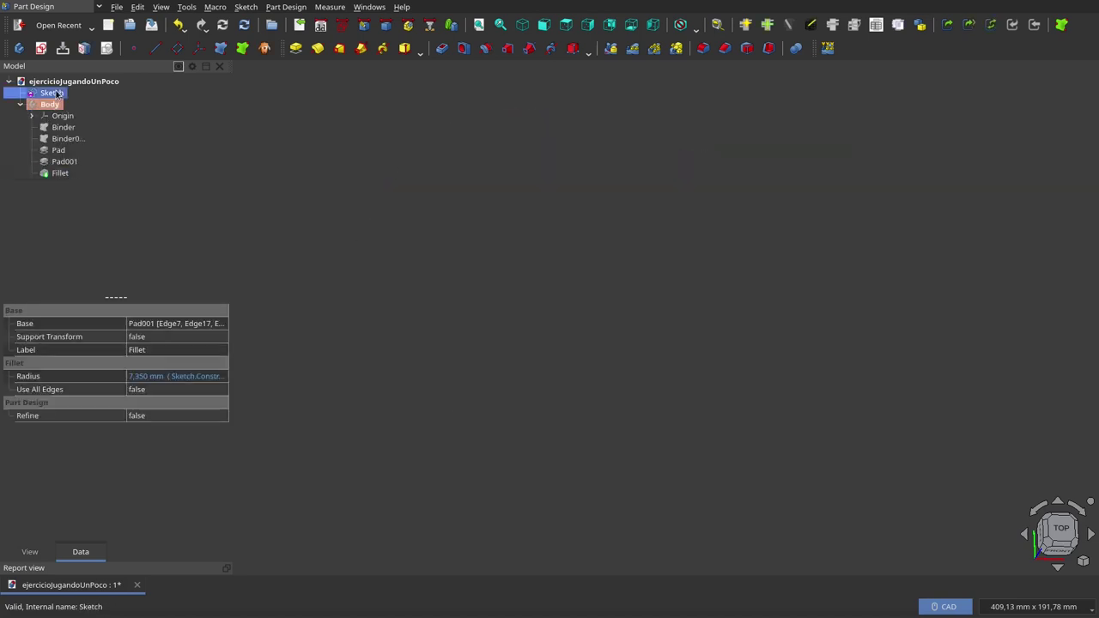
{"action": "left_click", "coordinate": [64, 127]}
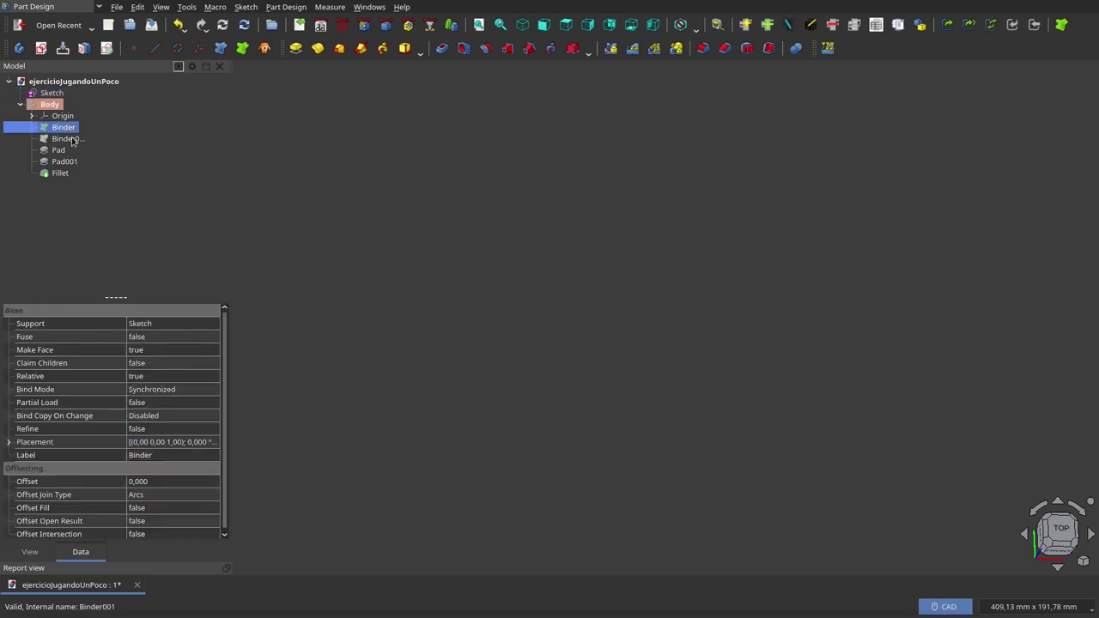
{"action": "left_click", "coordinate": [69, 138]}
{"action": "left_click", "coordinate": [50, 104]}
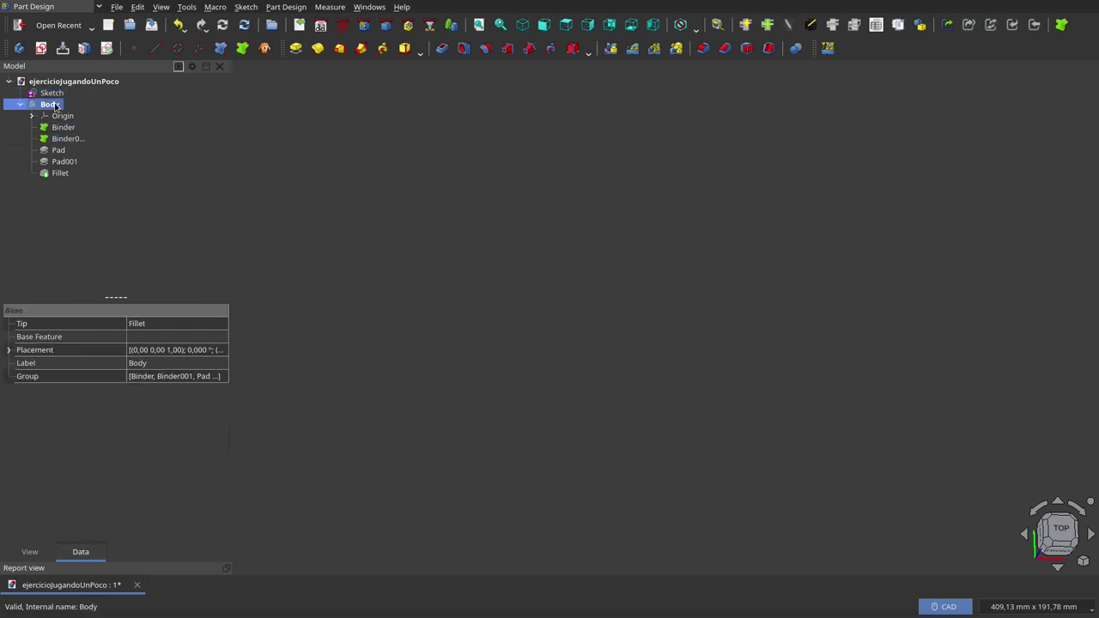
Step: Show the Binder profiles and both Pad extrusions, viewing them from front and angled top
{"action": "key", "text": "space"}
{"action": "left_click", "coordinate": [704, 392]}
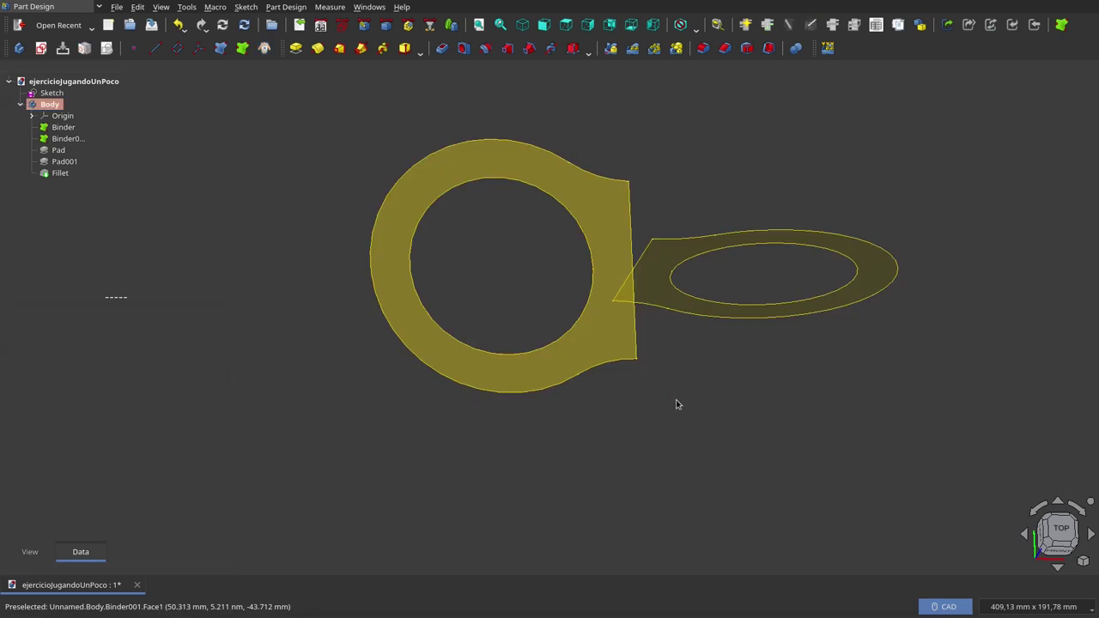
{"action": "mouse_move", "coordinate": [677, 405]}
{"action": "middle_mouse_down"}
{"action": "mouse_move", "coordinate": [664, 465]}
{"action": "mouse_move", "coordinate": [517, 369]}
{"action": "mouse_move", "coordinate": [593, 263]}
{"action": "mouse_move", "coordinate": [638, 231]}
{"action": "middle_mouse_up"}
{"action": "key", "text": "1"}
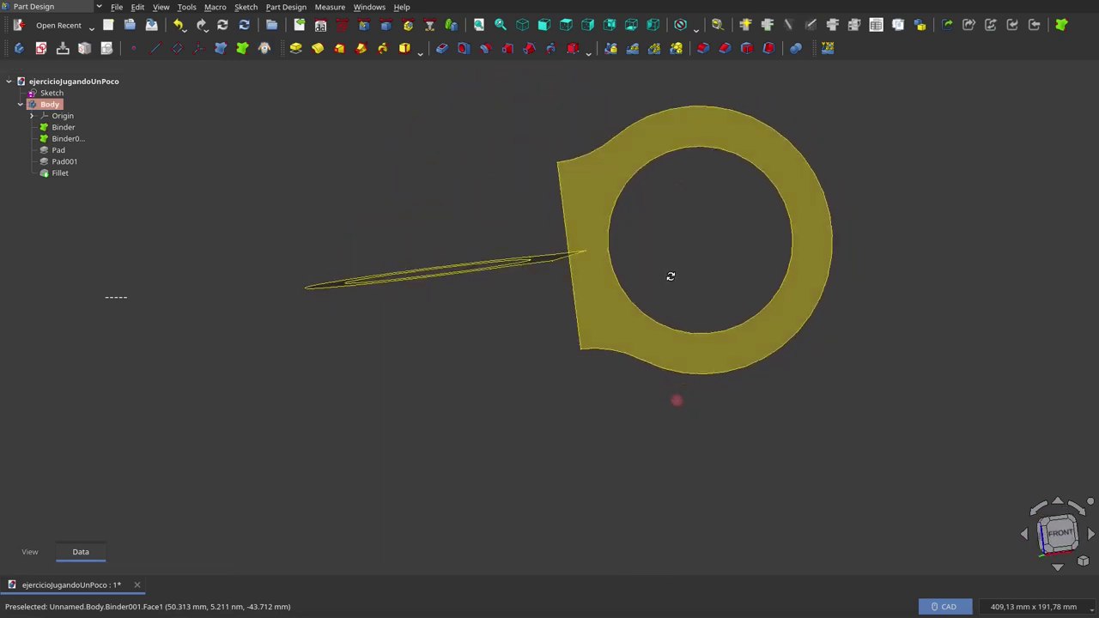
{"action": "left_click", "coordinate": [67, 152]}
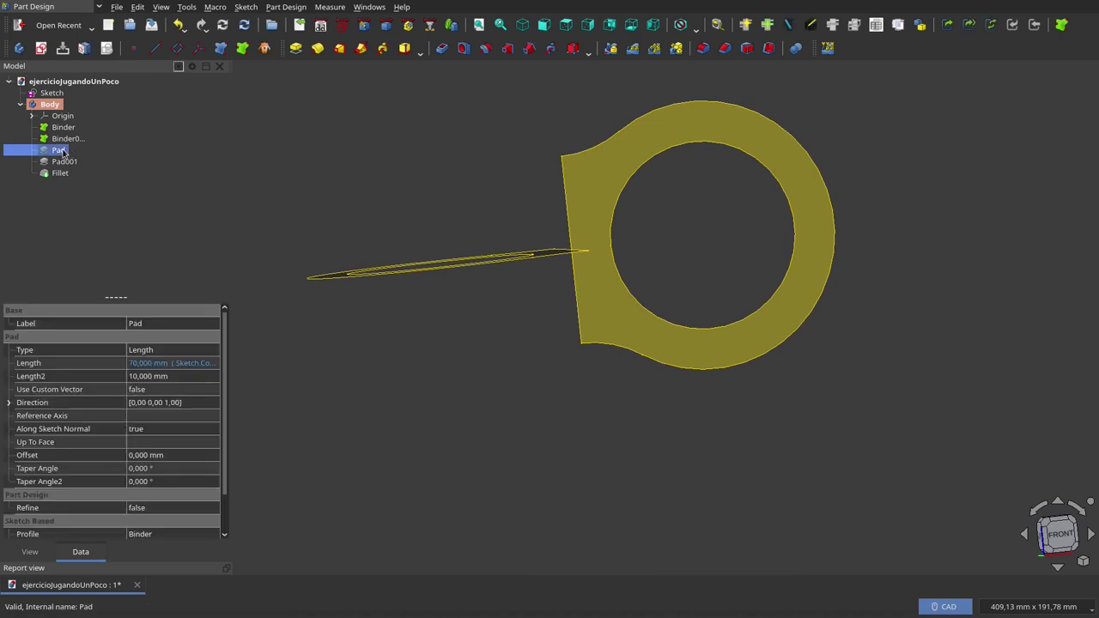
{"action": "key", "text": "space"}
{"action": "left_click", "coordinate": [62, 162]}
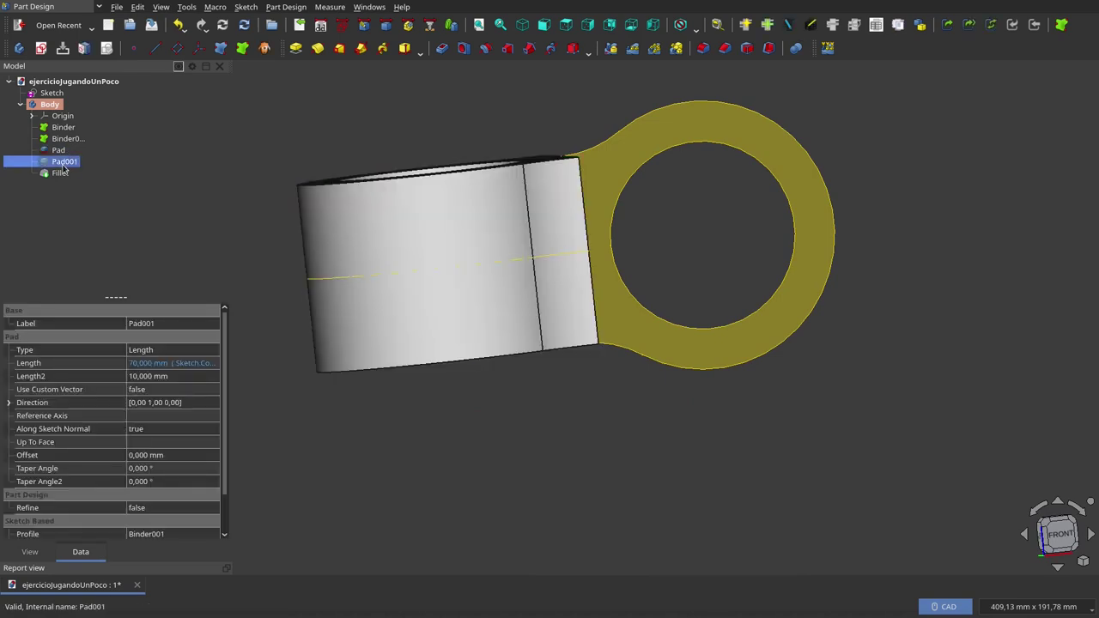
{"action": "key", "text": "space"}
{"action": "middle_click_drag", "start_coordinate": [702, 267], "coordinate": [612, 418]}
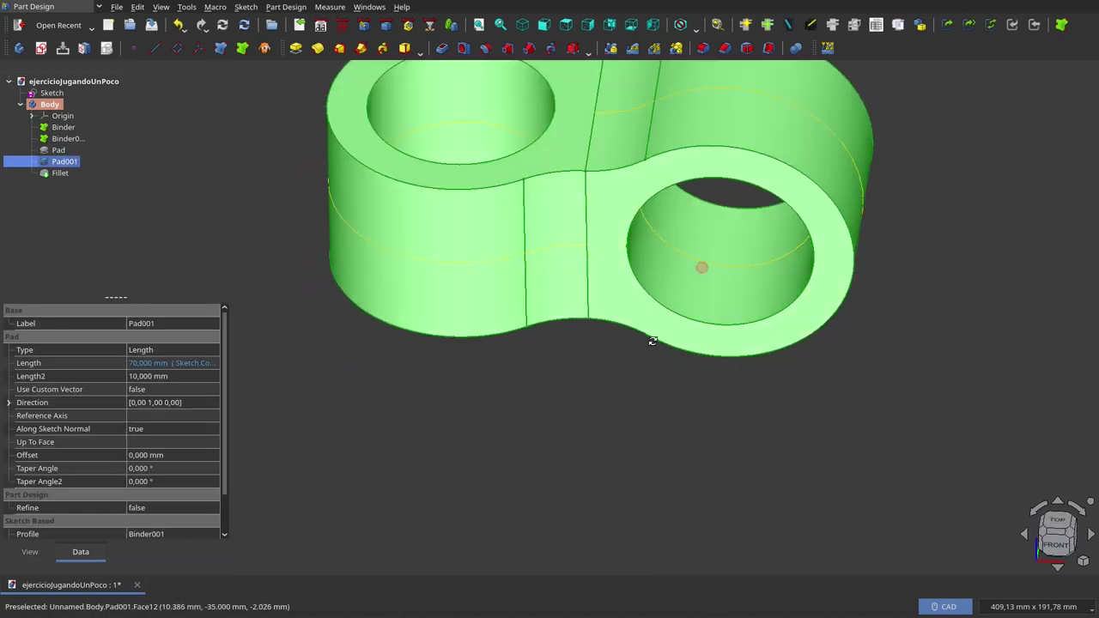
{"action": "left_click", "coordinate": [611, 418]}
Step: Recheck the Fillet and second Binder, then open the Fillet with five edges at 7.35 mm
{"action": "left_click", "coordinate": [66, 173]}
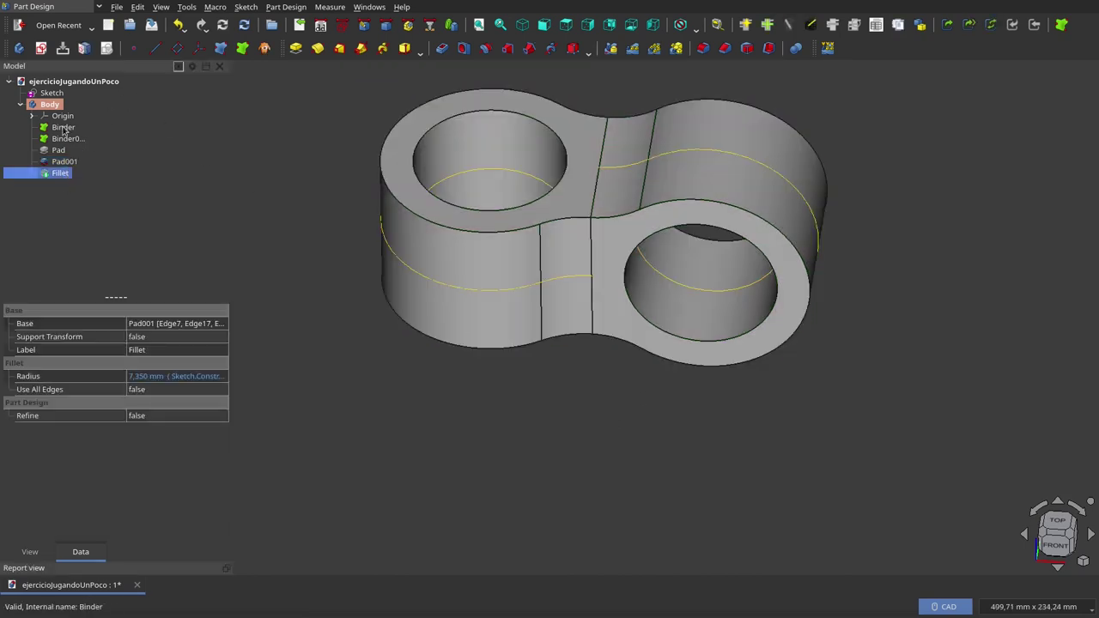
{"action": "left_click", "coordinate": [66, 138]}
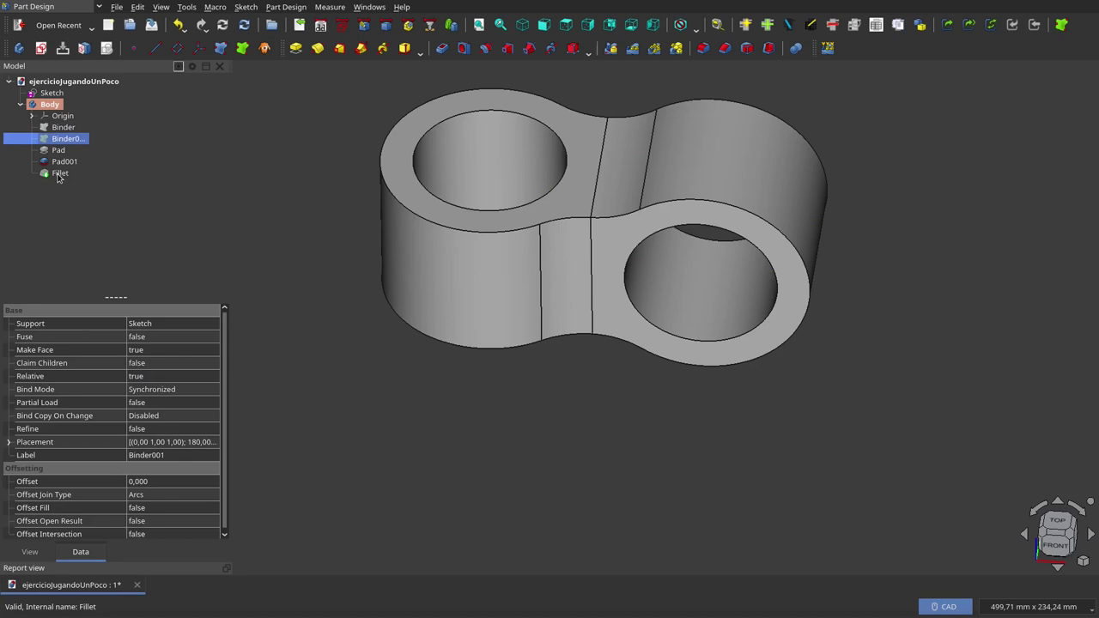
{"action": "left_click", "coordinate": [58, 173]}
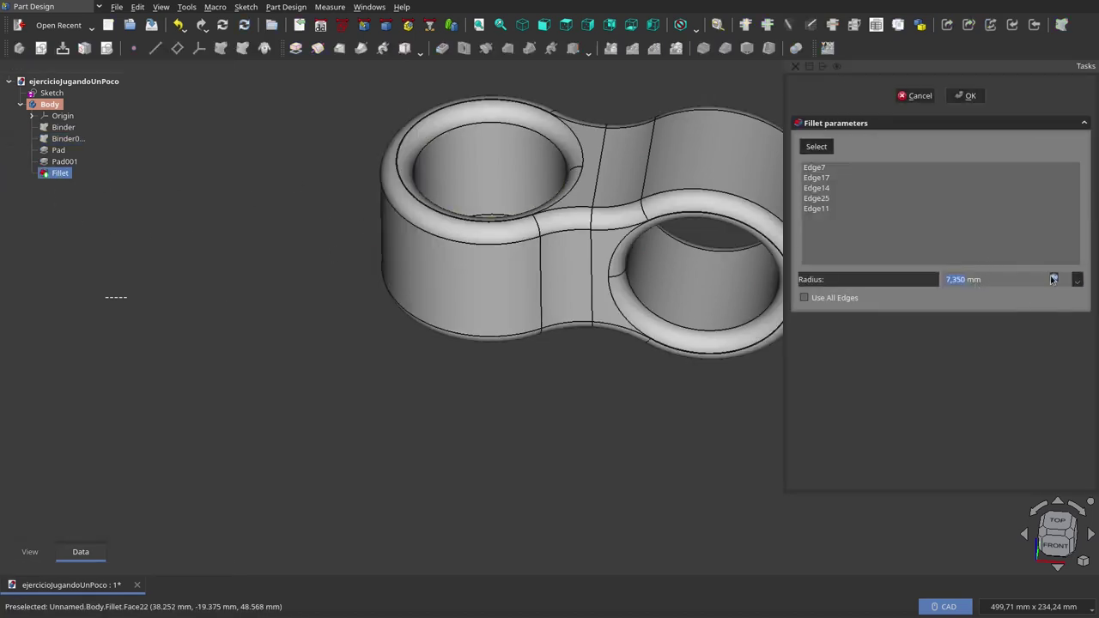
Step: Keep the 7.35 mm fillet radius bound to Sketch.Constraints.redondeo and close the fillet edit
{"action": "left_click", "coordinate": [1054, 280]}
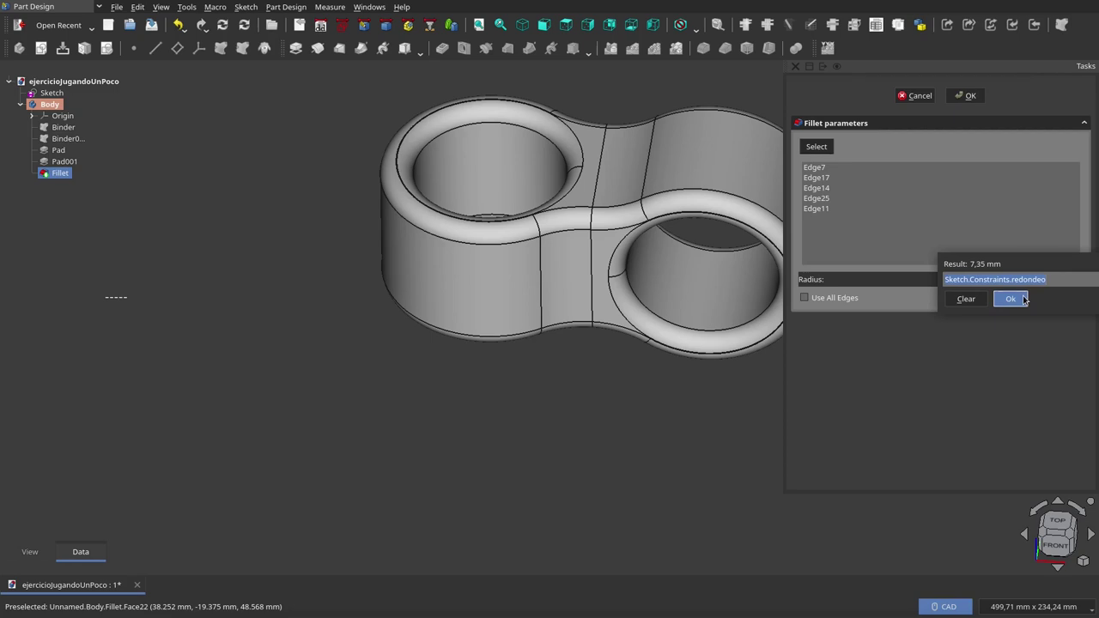
{"action": "left_click", "coordinate": [1011, 298]}
{"action": "left_click", "coordinate": [965, 95]}
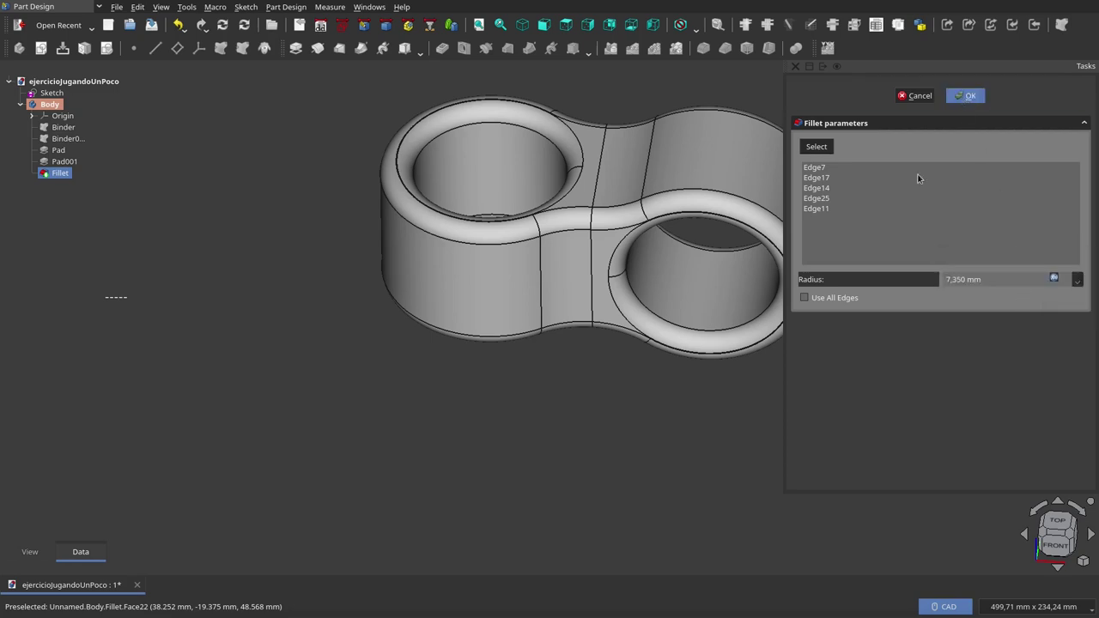
Step: Fit the view and change the sketch's diametro Interno constraint to 100 mm
{"action": "key", "text": "v"}
{"action": "key", "text": "f"}
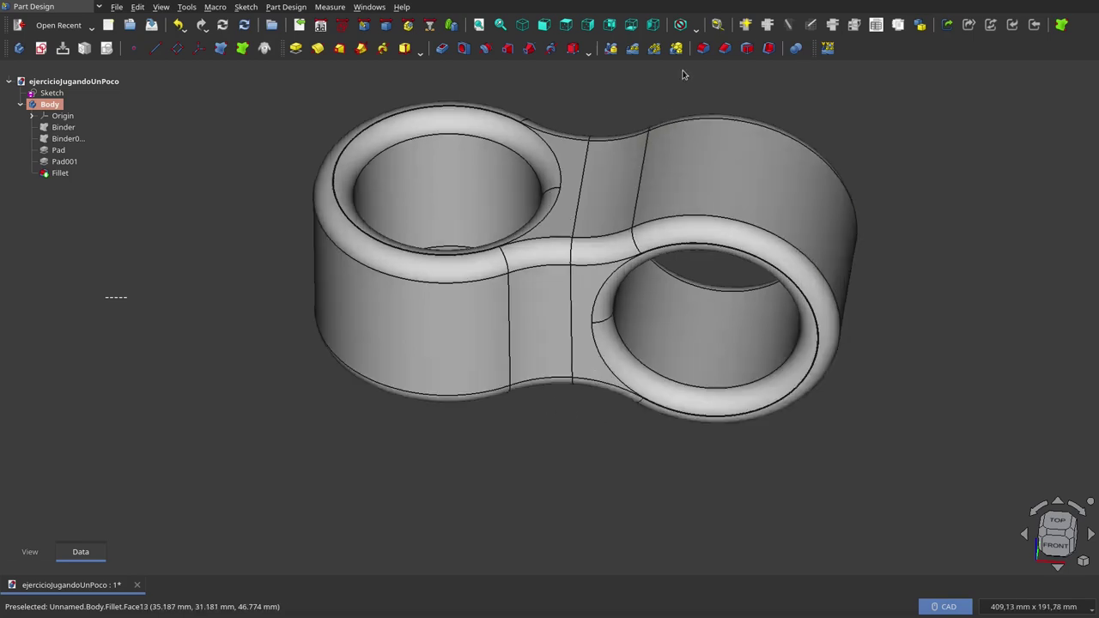
{"action": "left_click", "coordinate": [43, 93]}
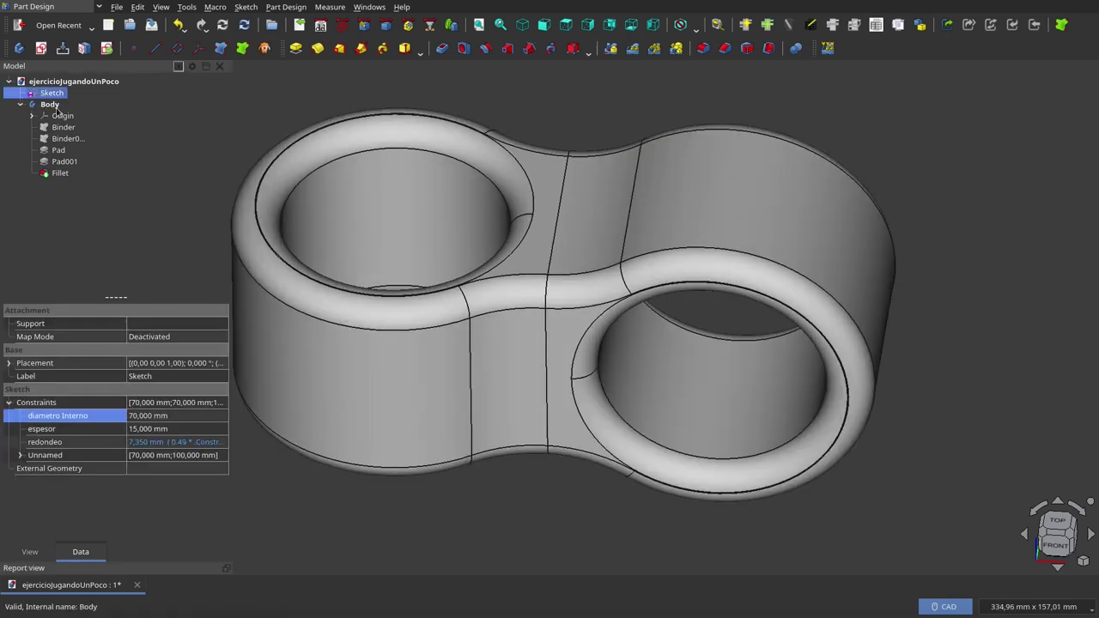
{"action": "left_click", "coordinate": [134, 414]}
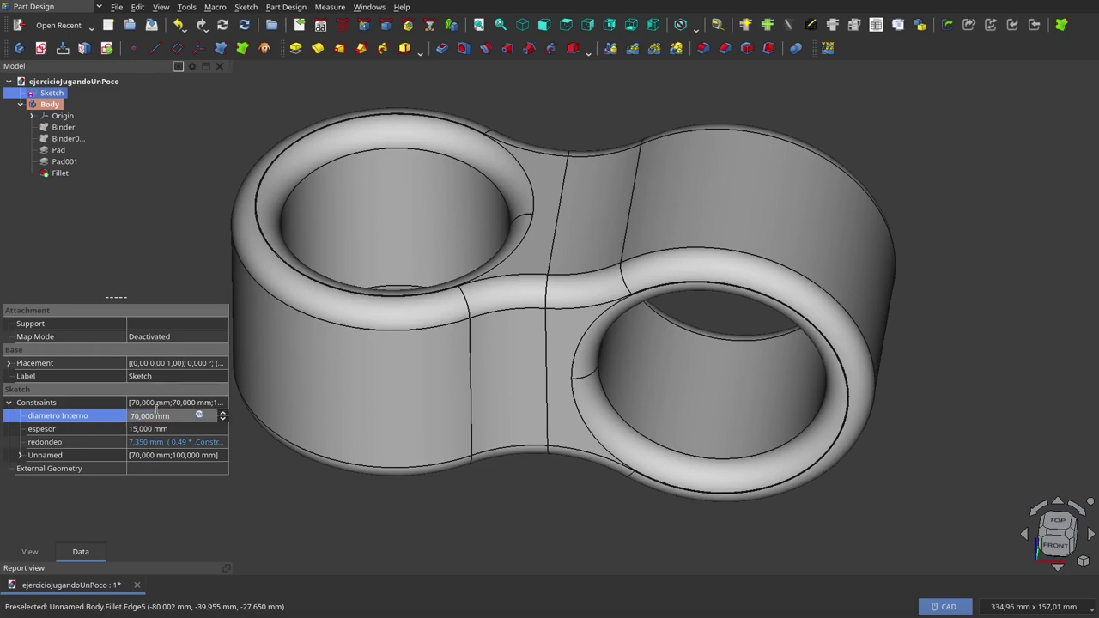
{"action": "key", "text": "BackSpace"}
{"action": "type", "text": "10"}
{"action": "left_click", "coordinate": [144, 429]}
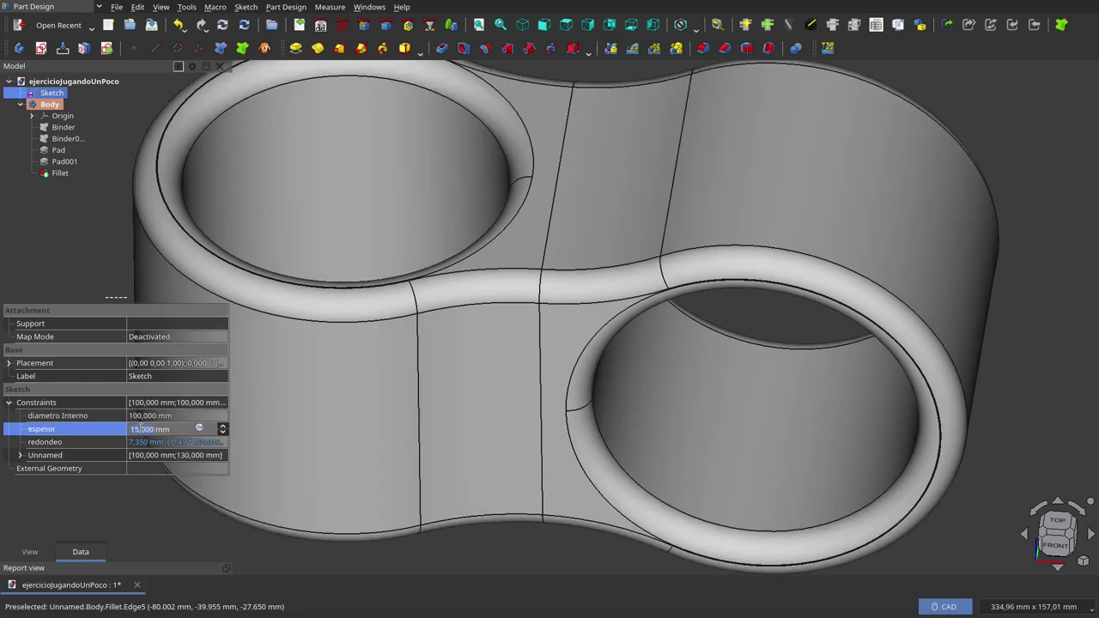
Step: Set espesor to 100 mm and orbit to inspect the thick double-torus link
{"action": "scroll", "coordinate": [688, 322], "scroll_direction": "down", "scroll_amount": 2}
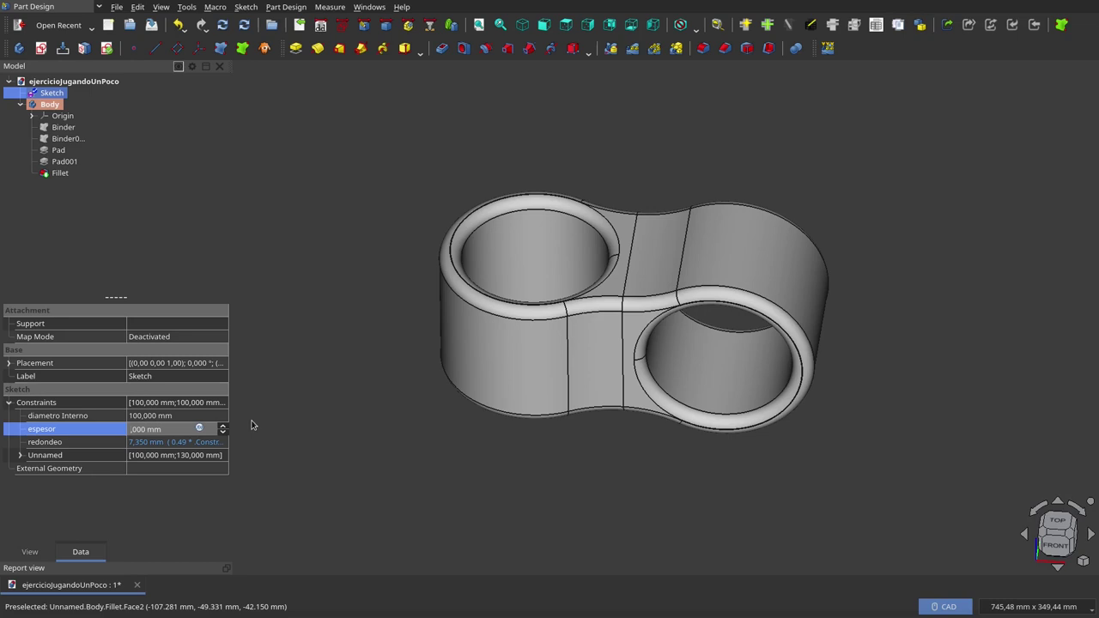
{"action": "type", "text": "100"}
{"action": "left_click", "coordinate": [104, 445]}
{"action": "scroll", "coordinate": [452, 425], "scroll_direction": "down", "scroll_amount": 3}
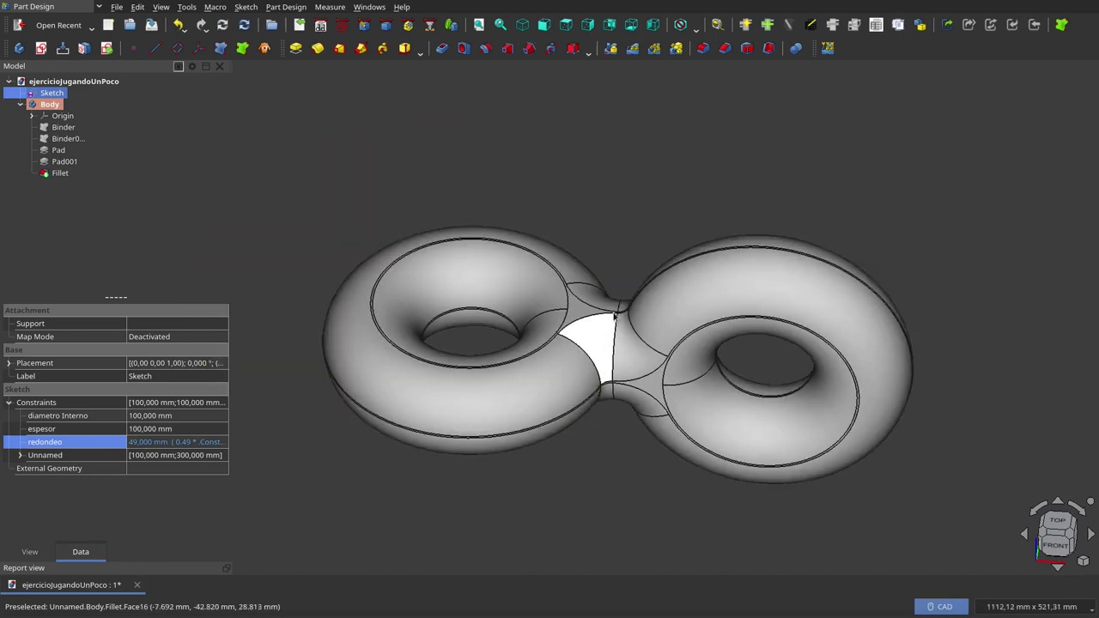
{"action": "mouse_move", "coordinate": [452, 425]}
{"action": "middle_mouse_down"}
{"action": "mouse_move", "coordinate": [666, 284]}
{"action": "mouse_move", "coordinate": [584, 243]}
{"action": "mouse_move", "coordinate": [601, 125]}
{"action": "mouse_move", "coordinate": [667, 94]}
{"action": "mouse_move", "coordinate": [655, 243]}
{"action": "middle_mouse_up"}
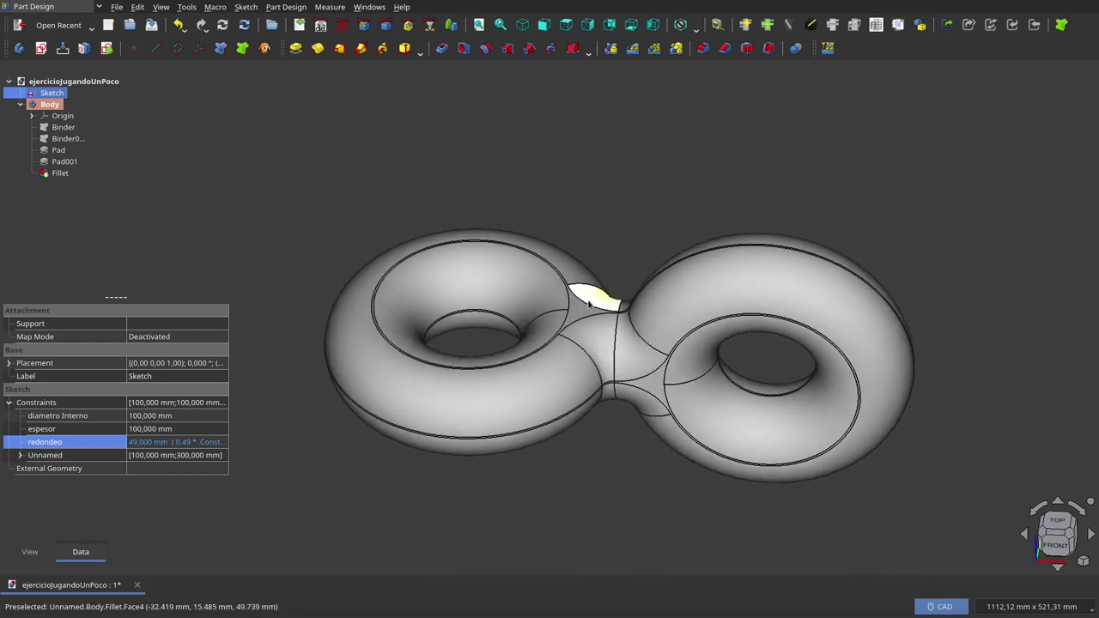
{"action": "scroll", "coordinate": [619, 253], "scroll_direction": "up", "scroll_amount": 3}
{"action": "scroll", "coordinate": [619, 253], "scroll_direction": "down", "scroll_amount": 3}
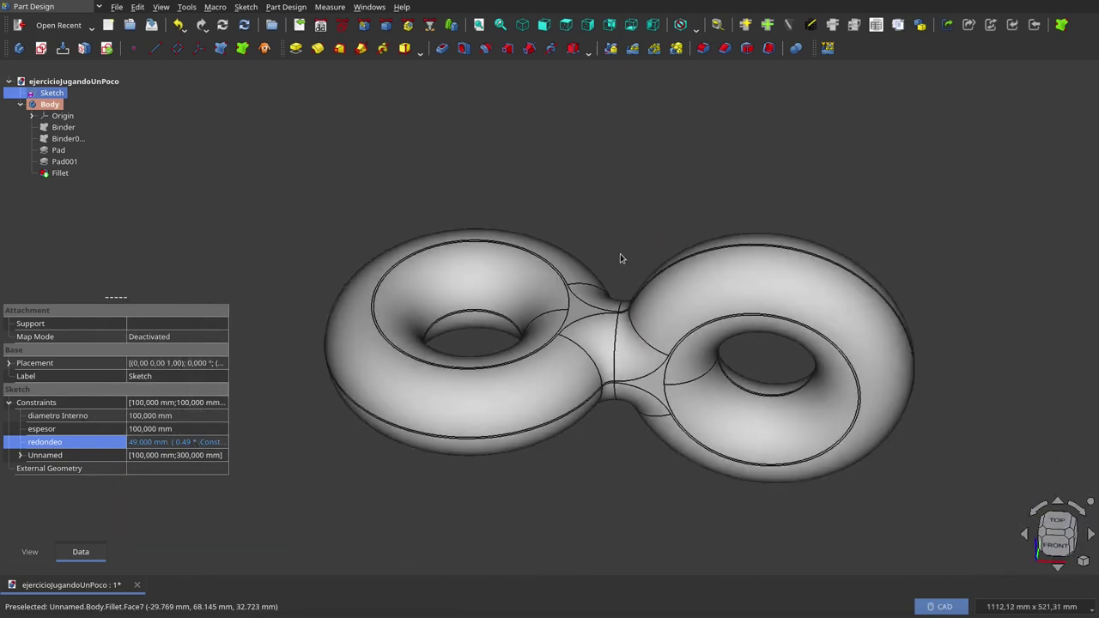
{"action": "scroll", "coordinate": [620, 253], "scroll_direction": "down", "scroll_amount": 1}
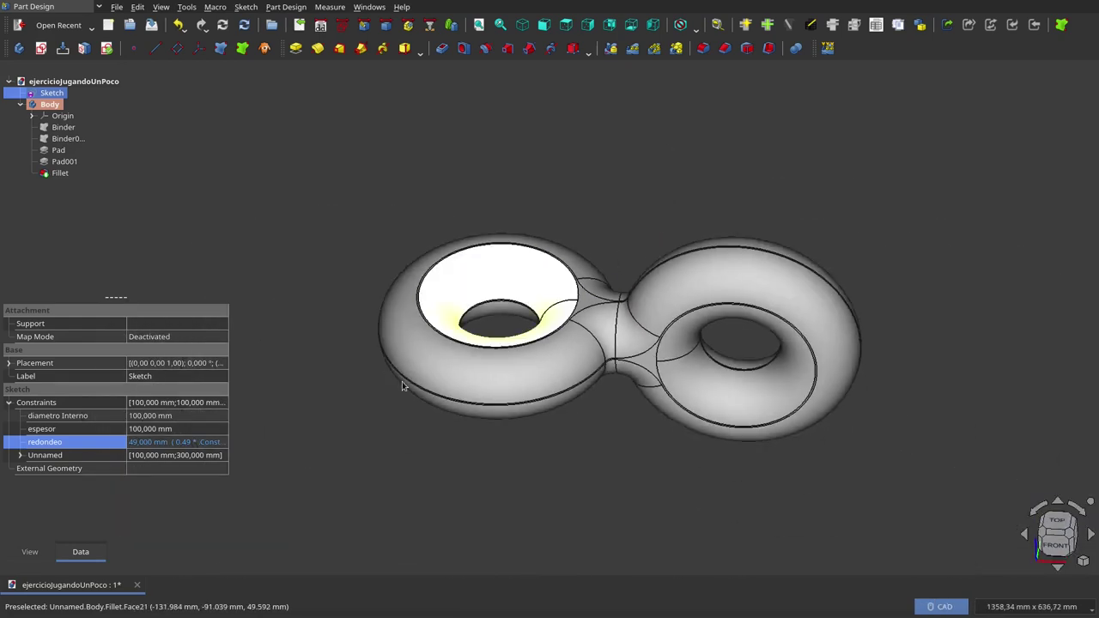
{"action": "left_click", "coordinate": [139, 429]}
{"action": "key", "text": "BackSpace"}
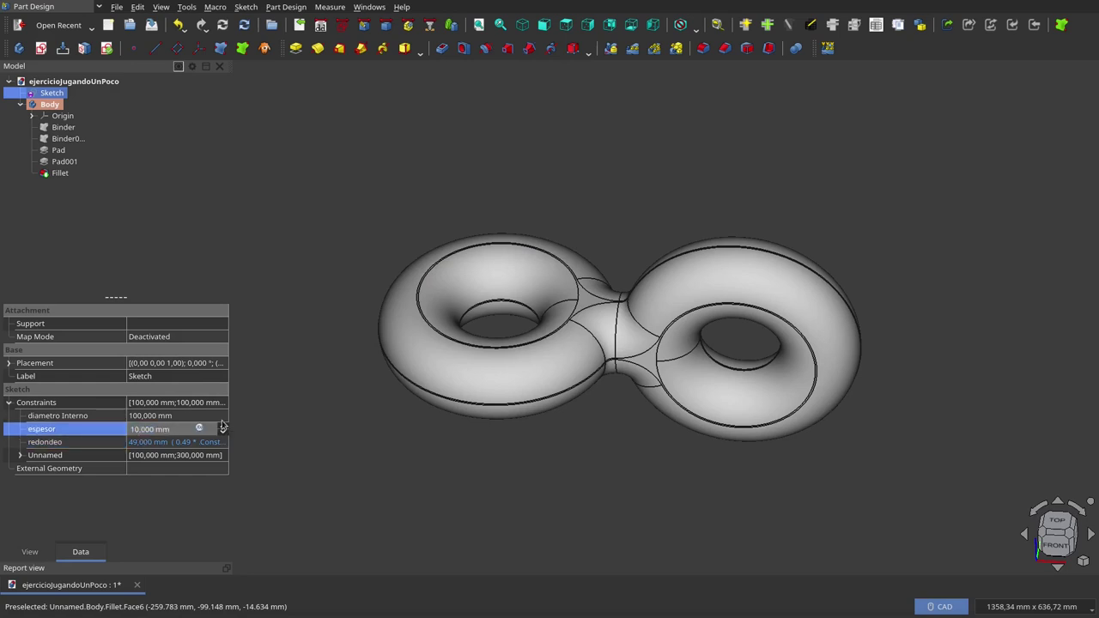
{"action": "key", "text": "BackSpace"}
{"action": "key", "text": "Delete"}
{"action": "type", "text": "5"}
{"action": "key", "text": "Return"}
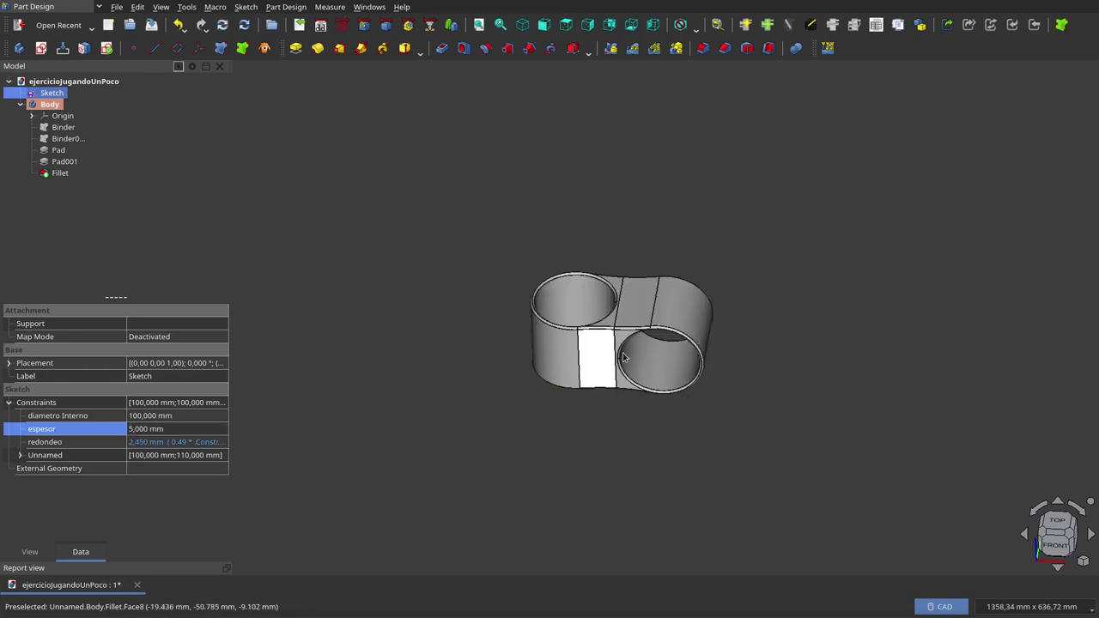
{"action": "scroll", "coordinate": [635, 358], "scroll_direction": "up", "scroll_amount": 5}
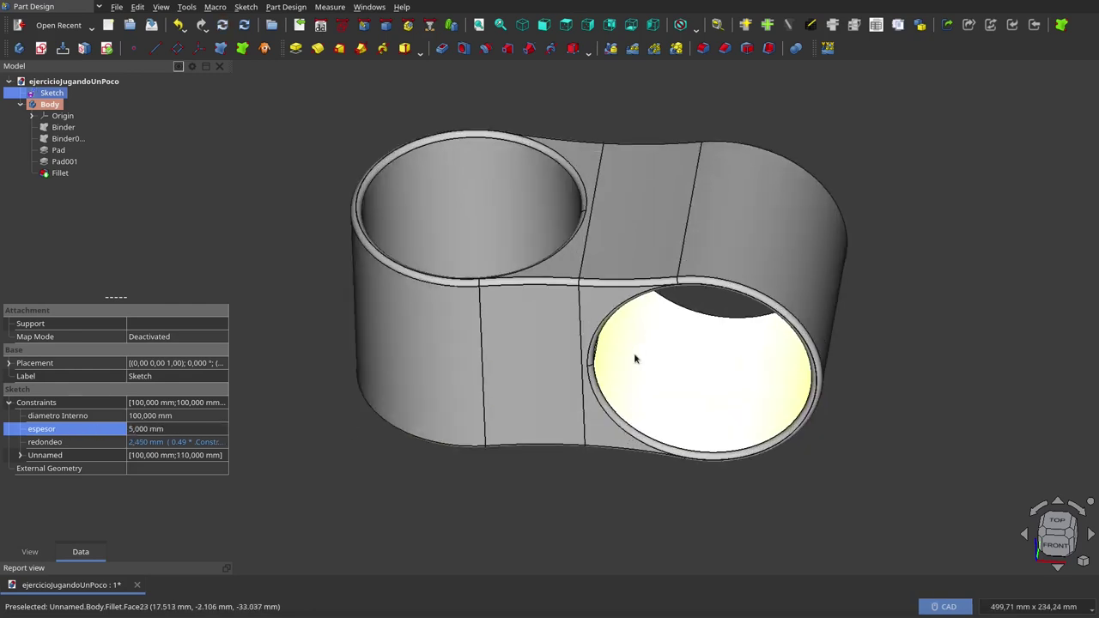
{"action": "left_click", "coordinate": [133, 431]}
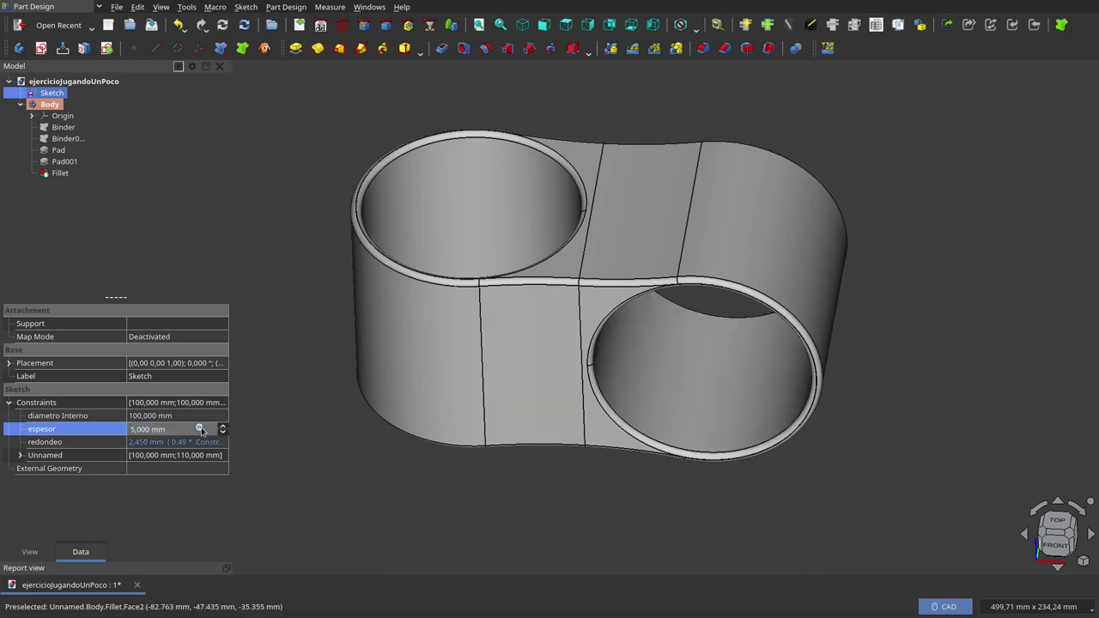
{"action": "scroll", "coordinate": [201, 427], "scroll_direction": "up", "scroll_amount": 2}
{"action": "scroll", "coordinate": [201, 427], "scroll_direction": "up", "scroll_amount": 2}
{"action": "scroll", "coordinate": [201, 427], "scroll_direction": "up", "scroll_amount": 1}
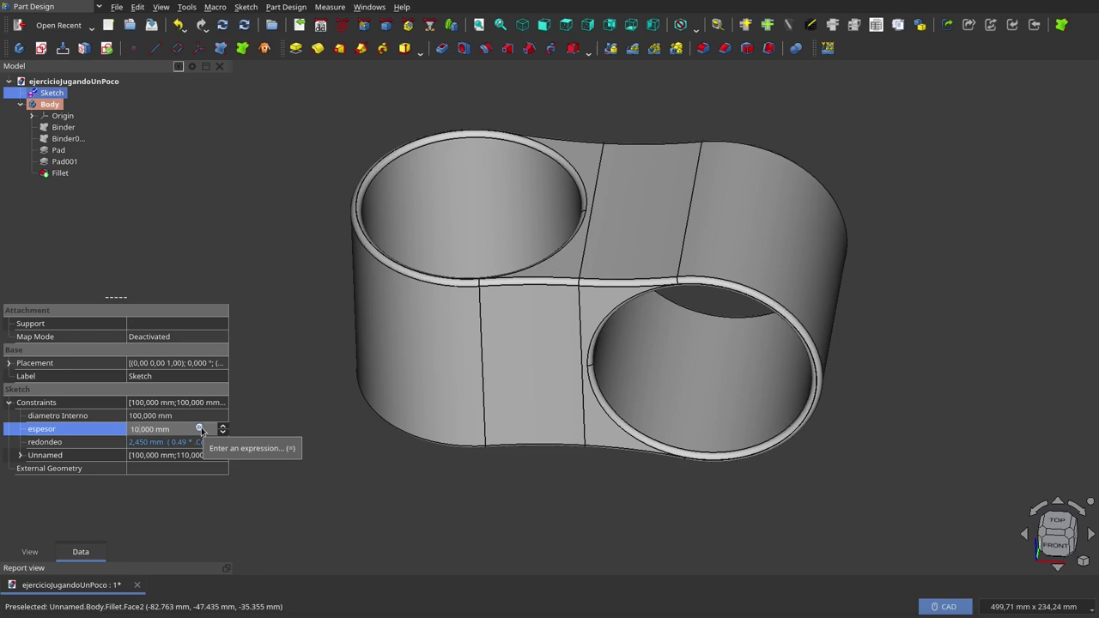
{"action": "type", "text": "0"}
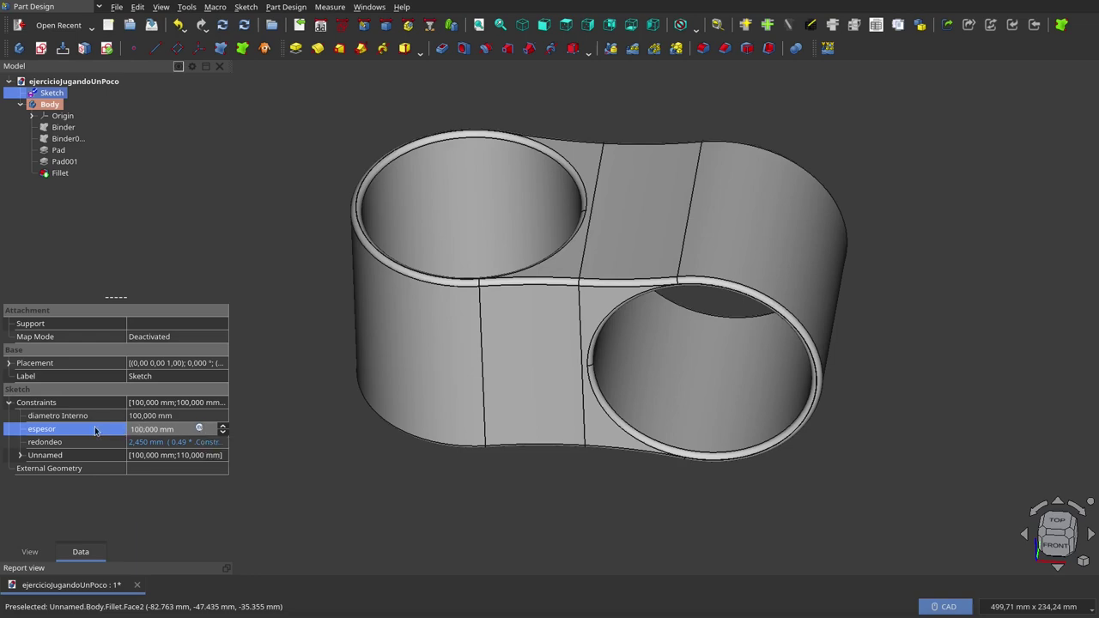
{"action": "key", "text": "Return"}
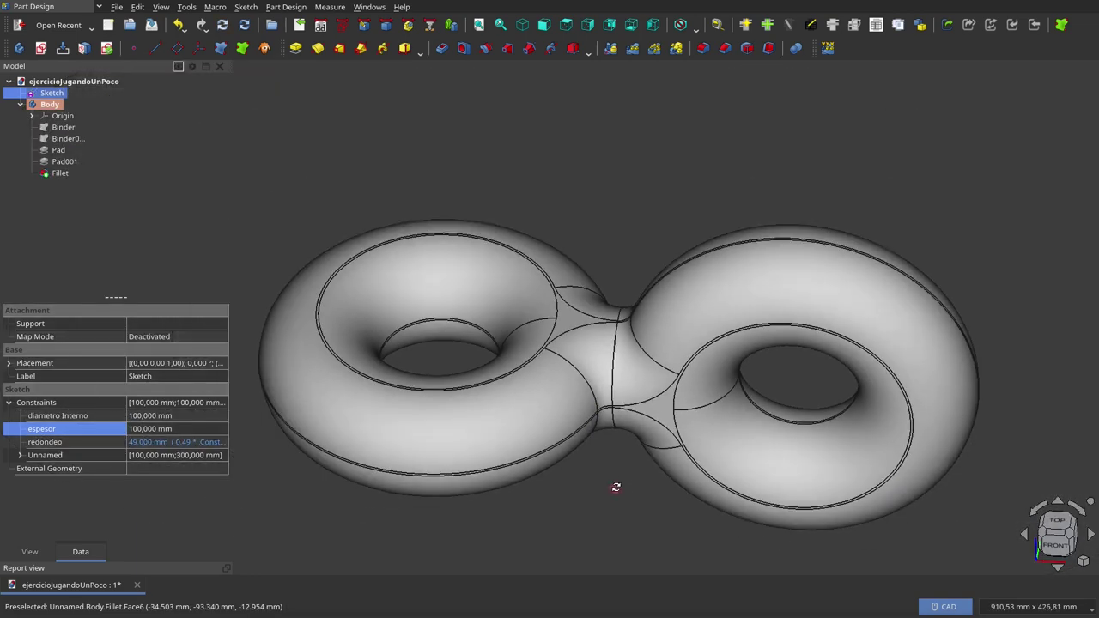